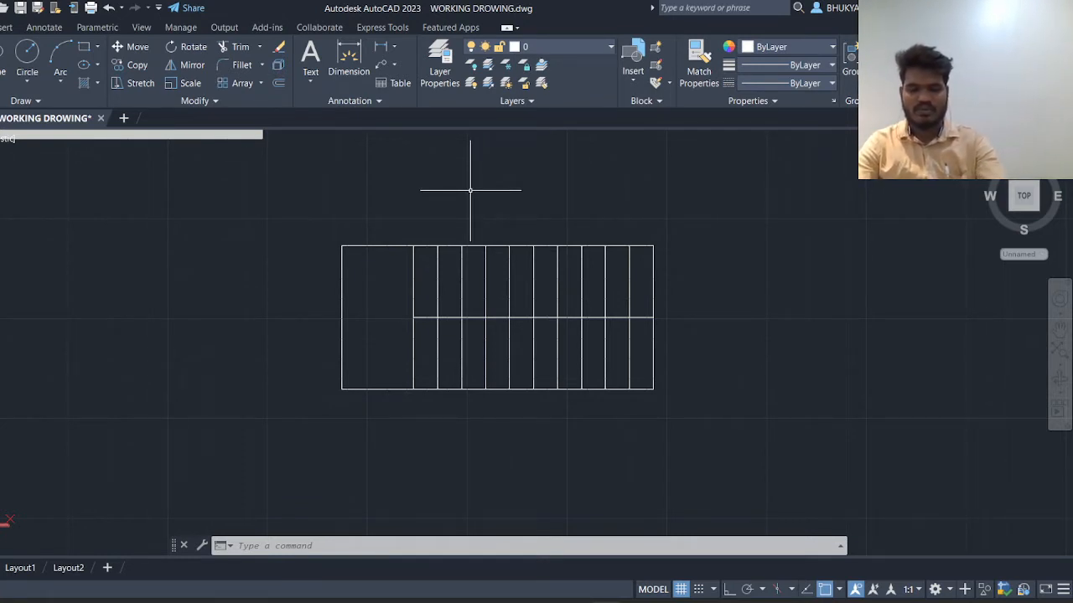
Step: Review the drawing units' length type and insertion scale options, keeping Engineering and Inches
key(Return)
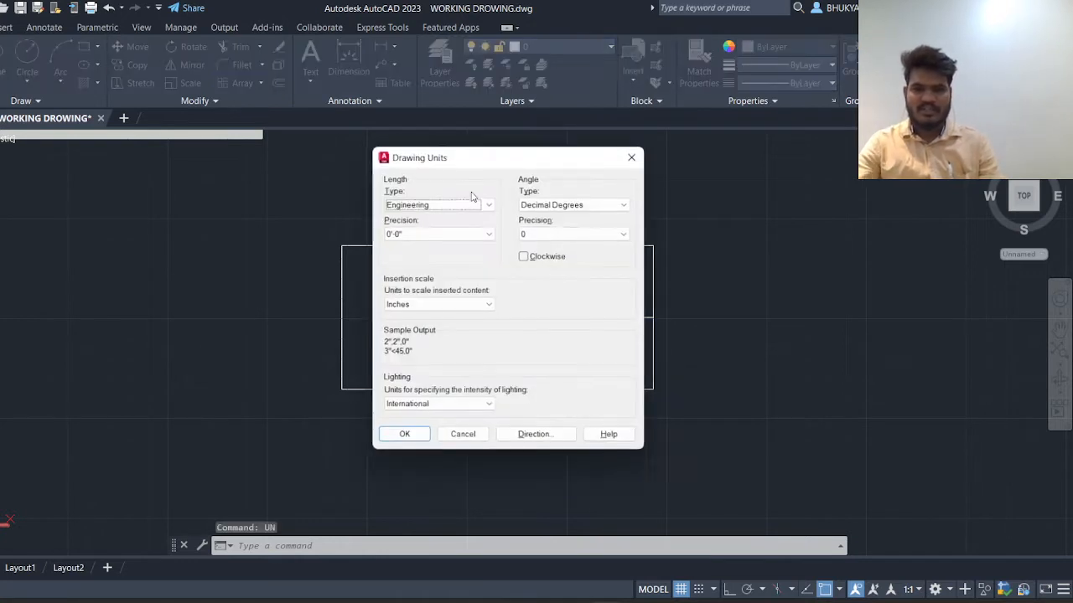
click(468, 210)
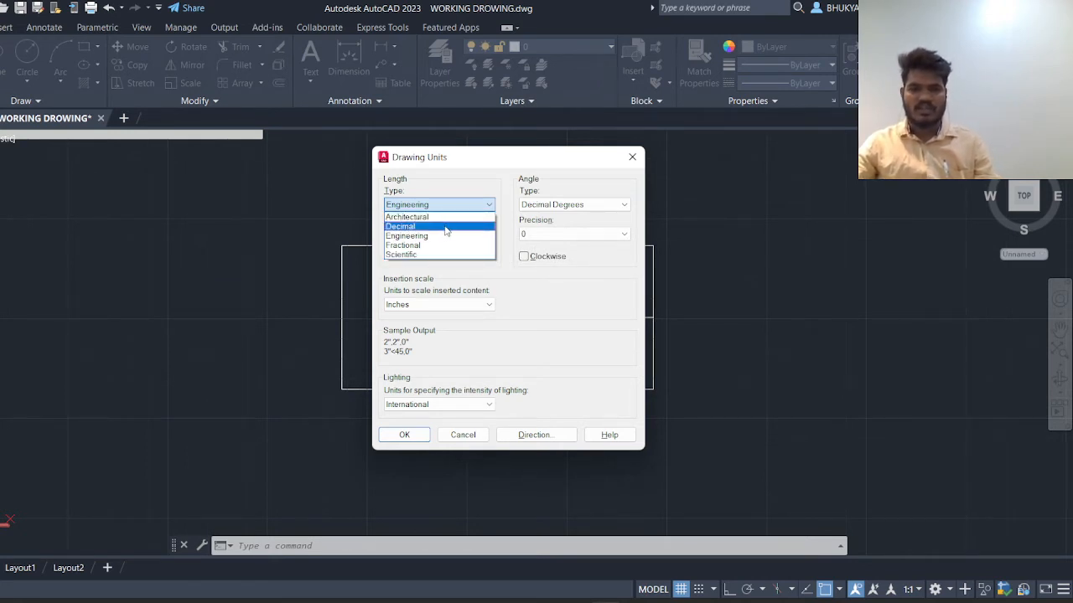
click(457, 310)
click(445, 306)
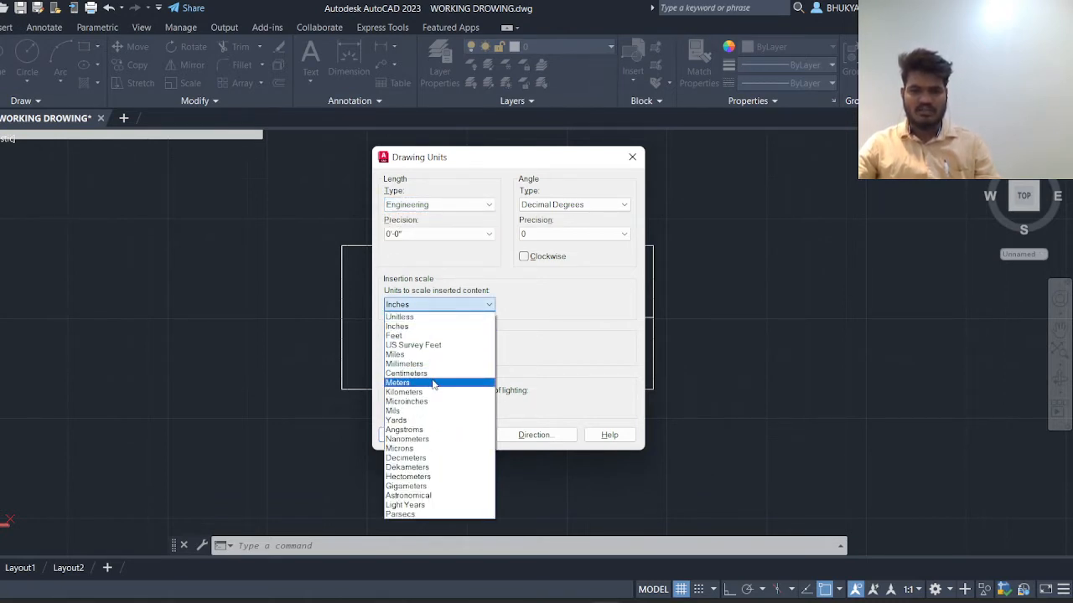
click(448, 209)
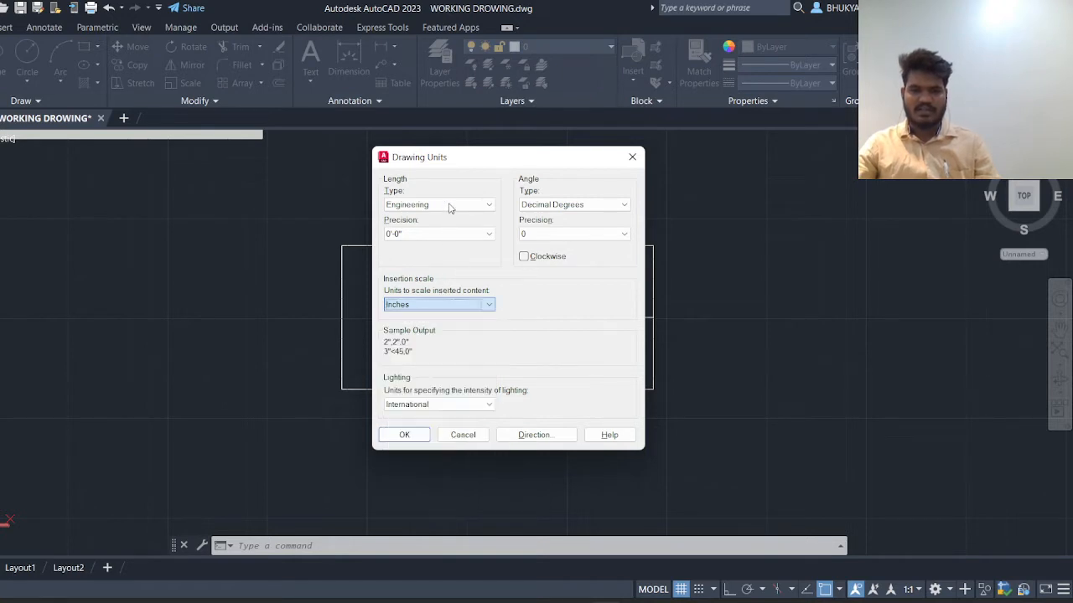
click(403, 435)
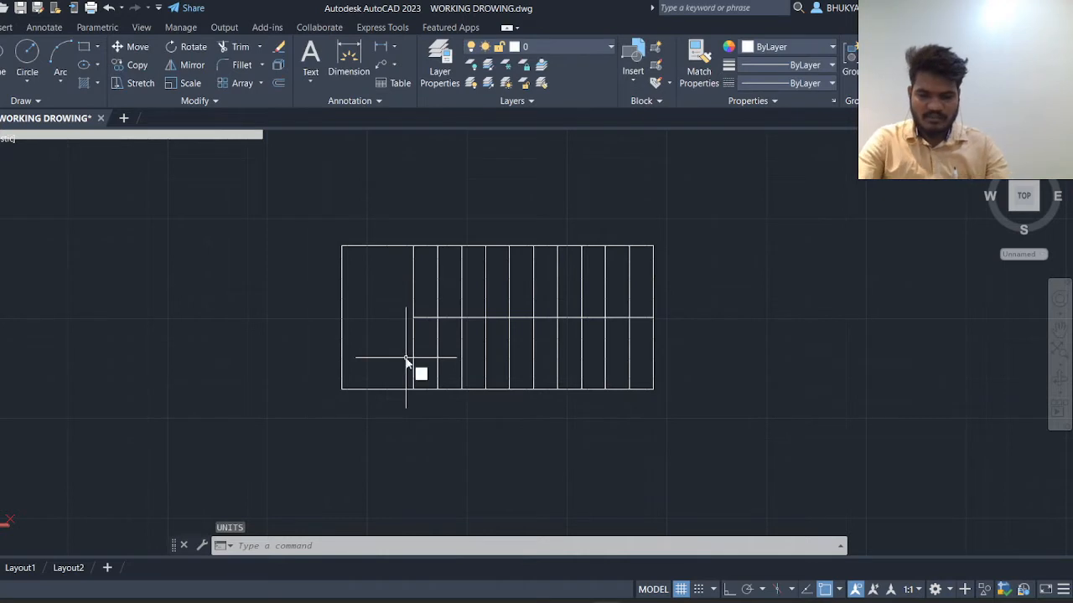
Step: Check the model space limits with the LIMITS command, leaving it without entering new corners
text(limit)
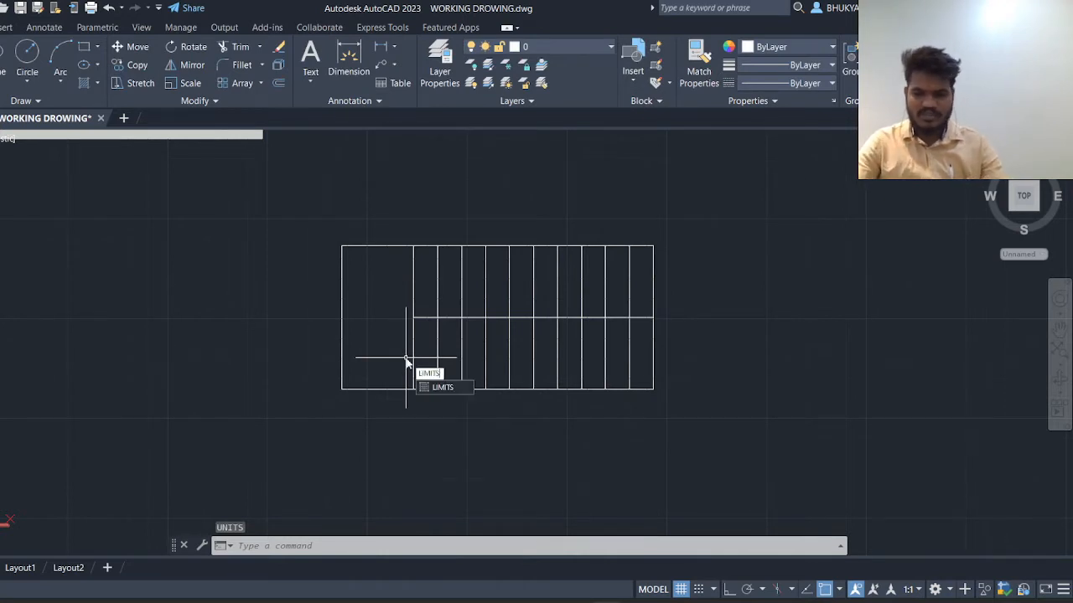
key(Return)
key(Return)
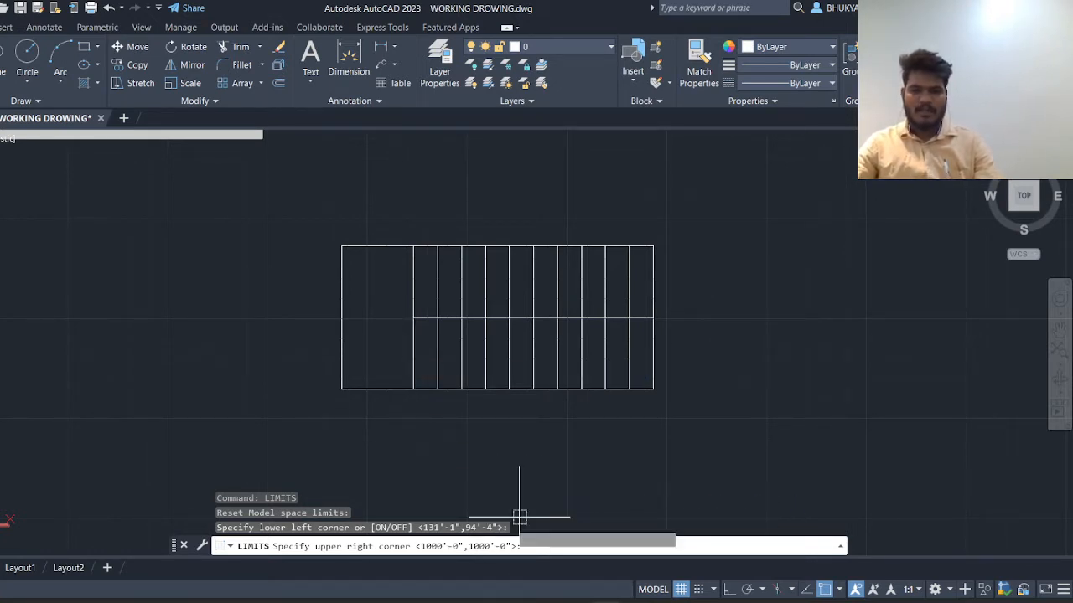
key(Escape)
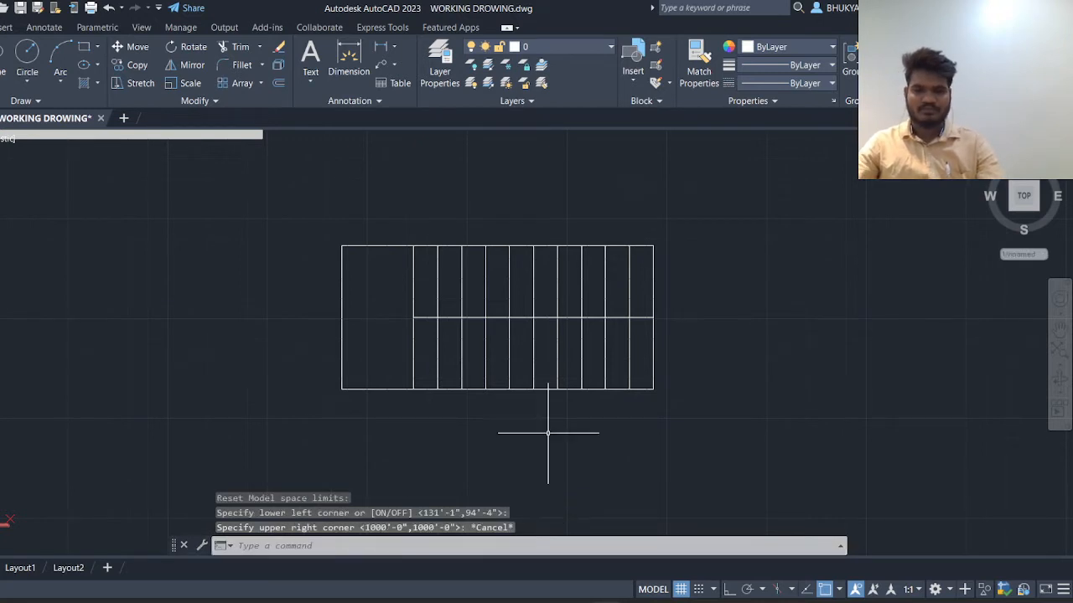
key(Escape)
key(Escape)
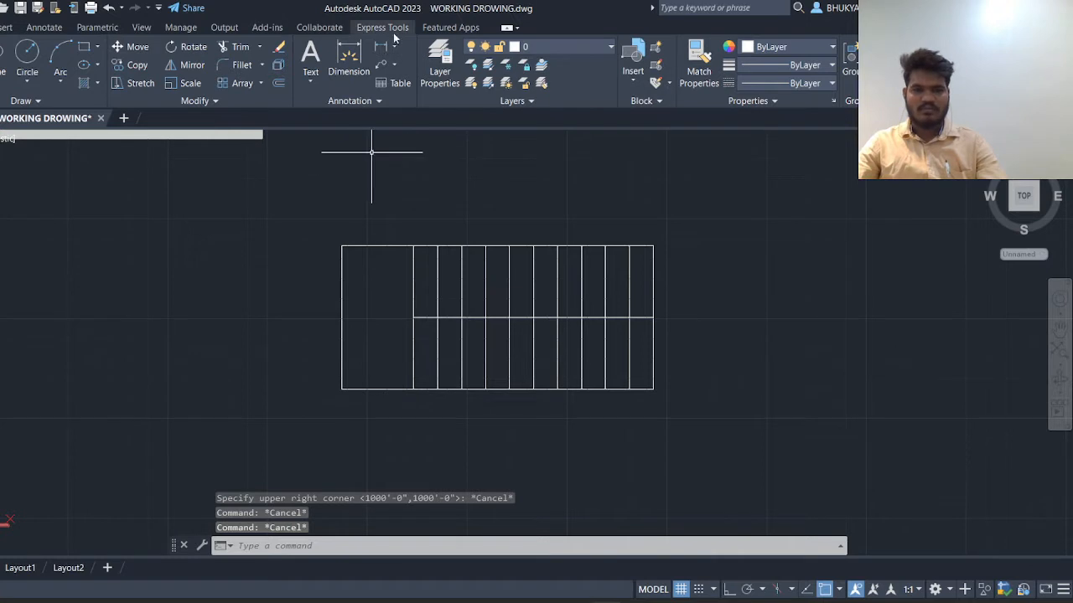
Step: Add linear dimensions for the landing's width above the stair plan and the staircase's overall depth along the landing's outer side
click(378, 48)
click(342, 246)
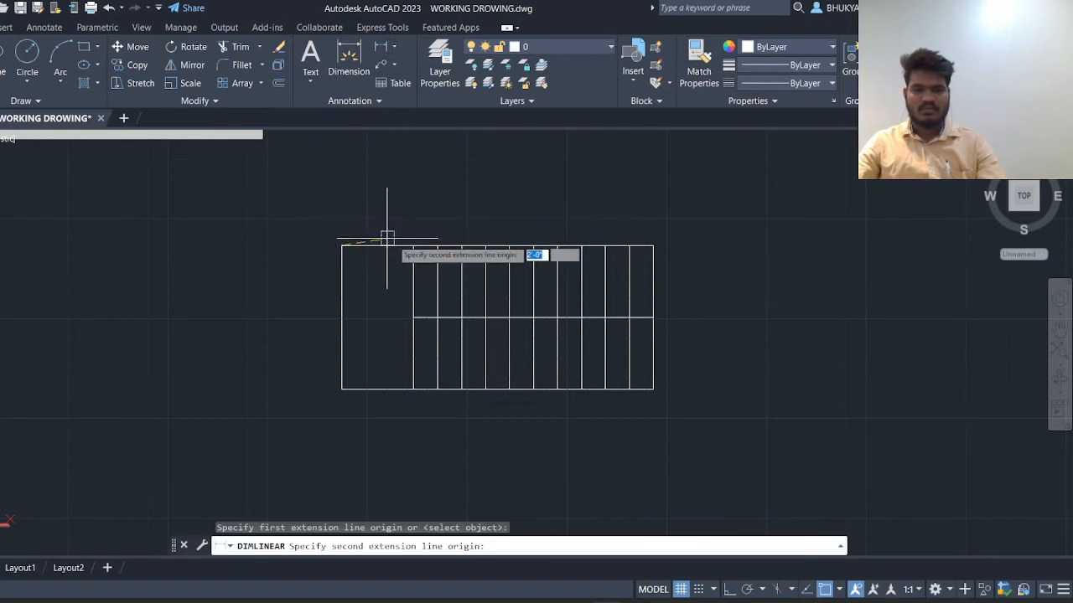
click(413, 246)
click(377, 224)
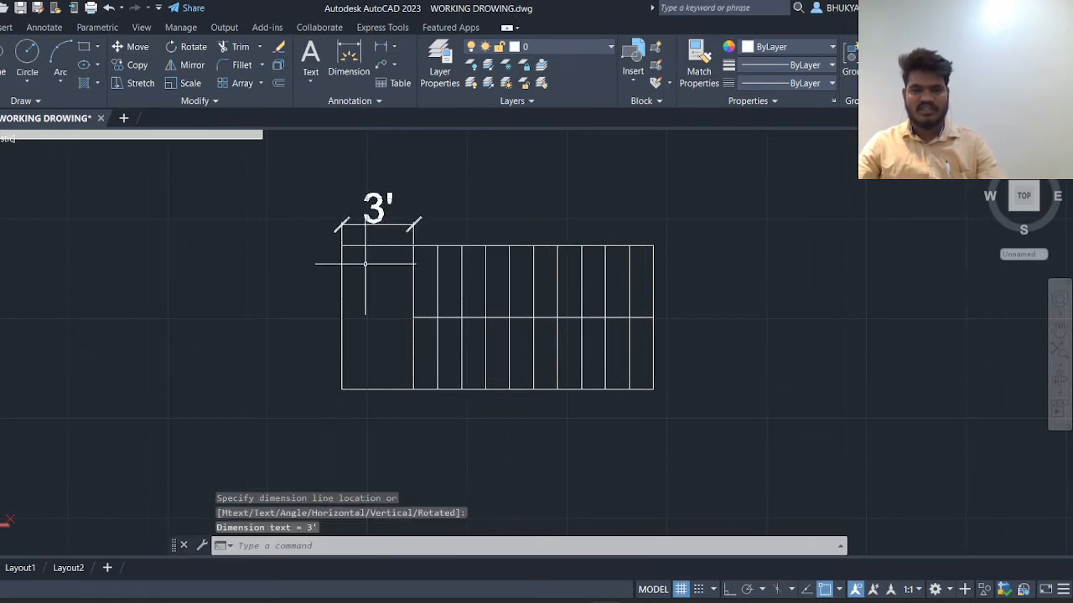
key(Return)
click(342, 245)
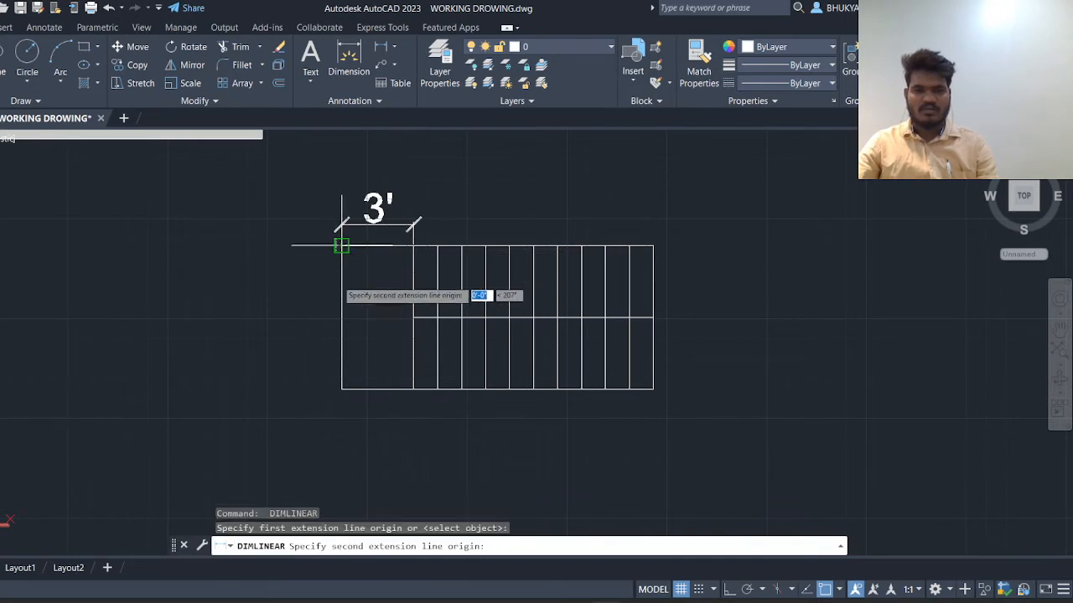
click(342, 388)
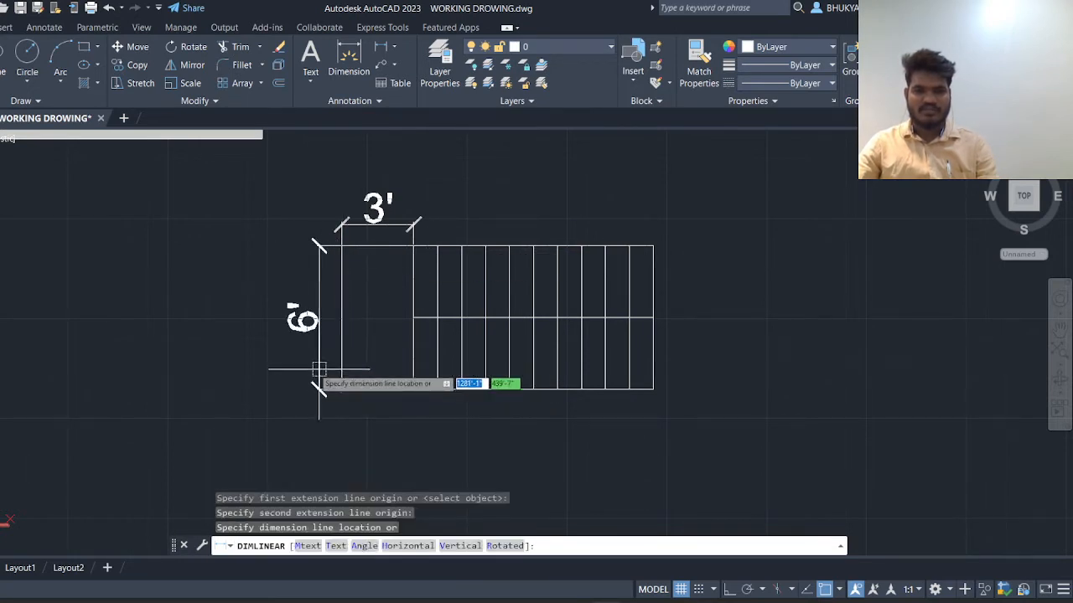
click(292, 372)
Step: Measure the upper flight's width and one tread's depth with temporary linear dimensions
key(Return)
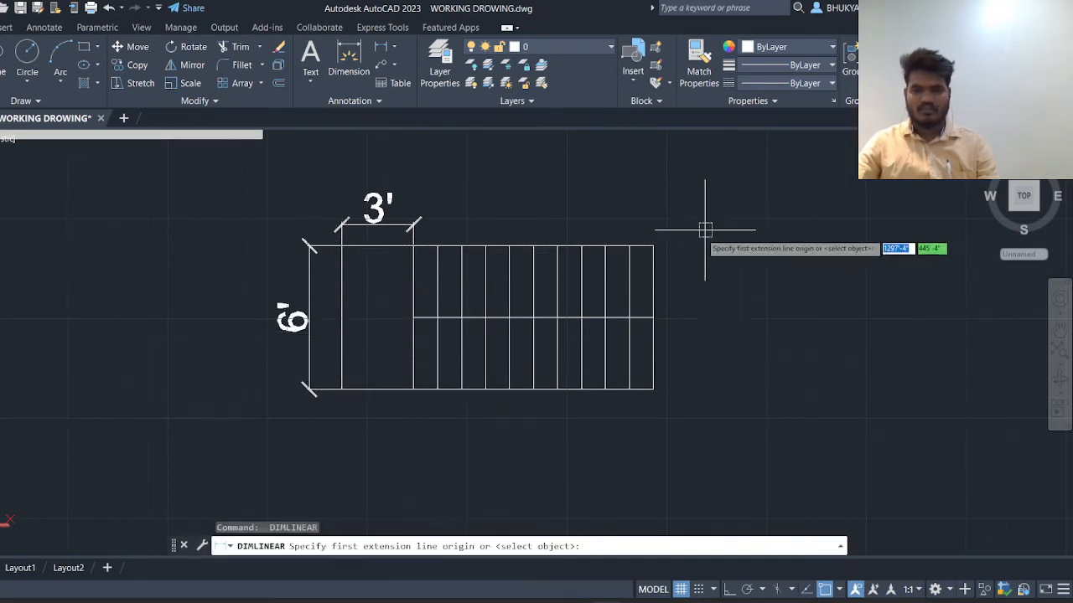
click(653, 245)
click(652, 315)
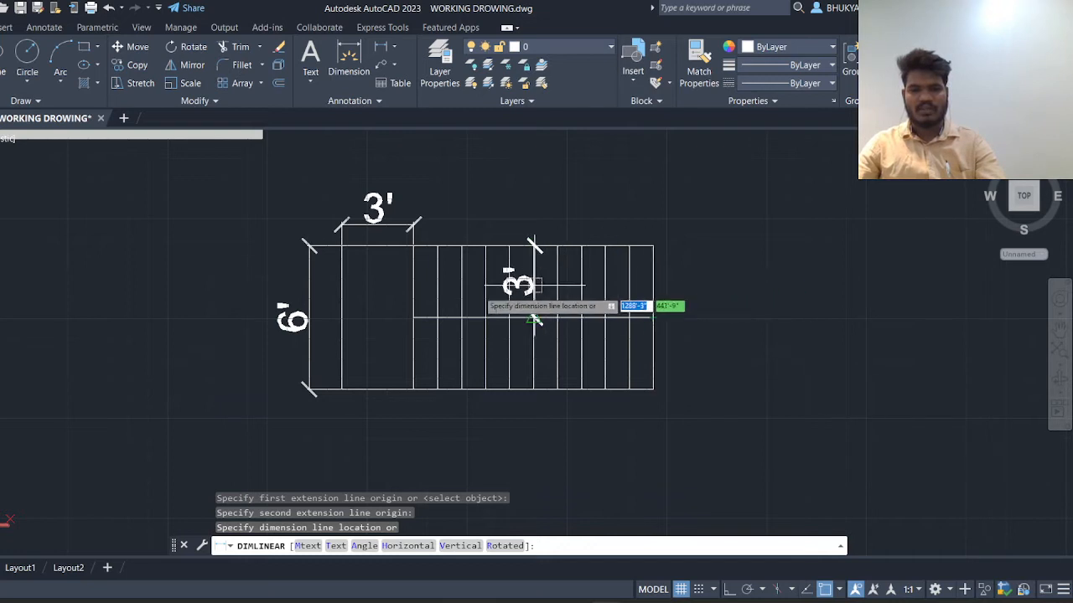
click(695, 272)
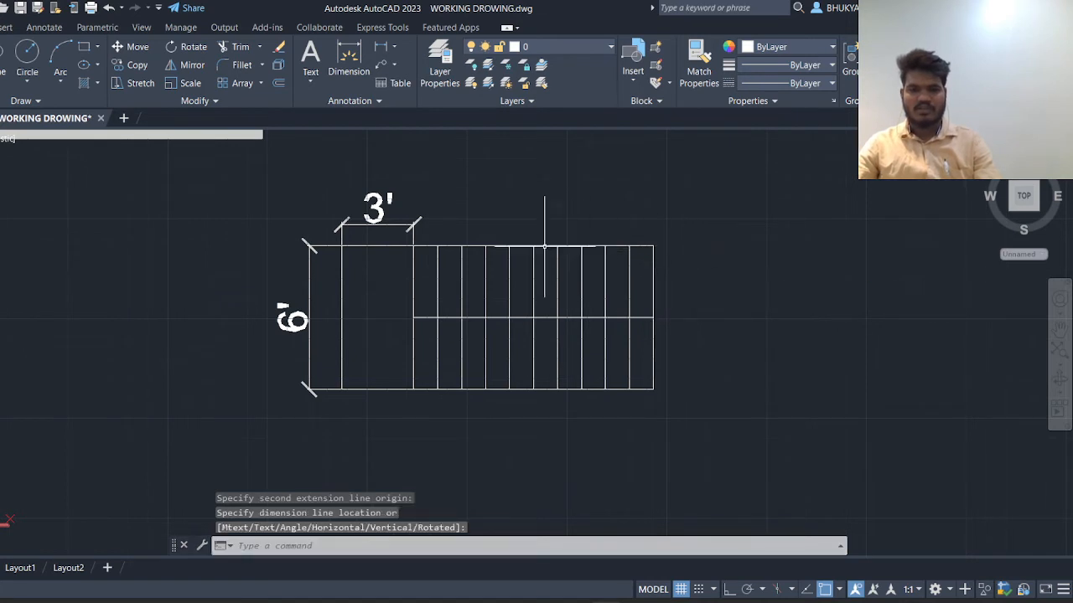
key(Return)
click(487, 244)
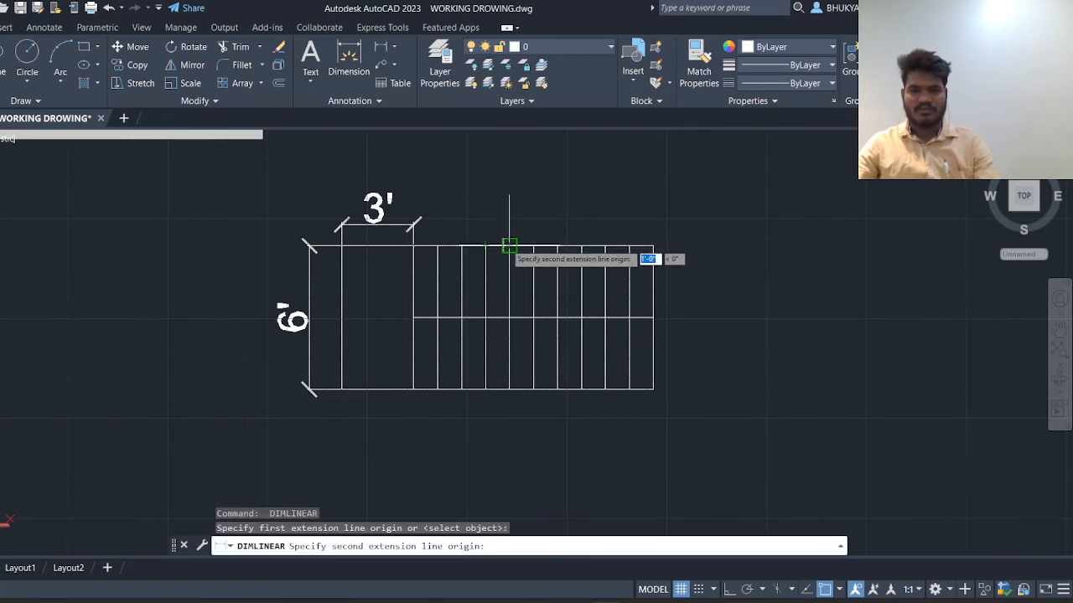
click(509, 245)
scroll(493, 226, up, 2)
key(Escape)
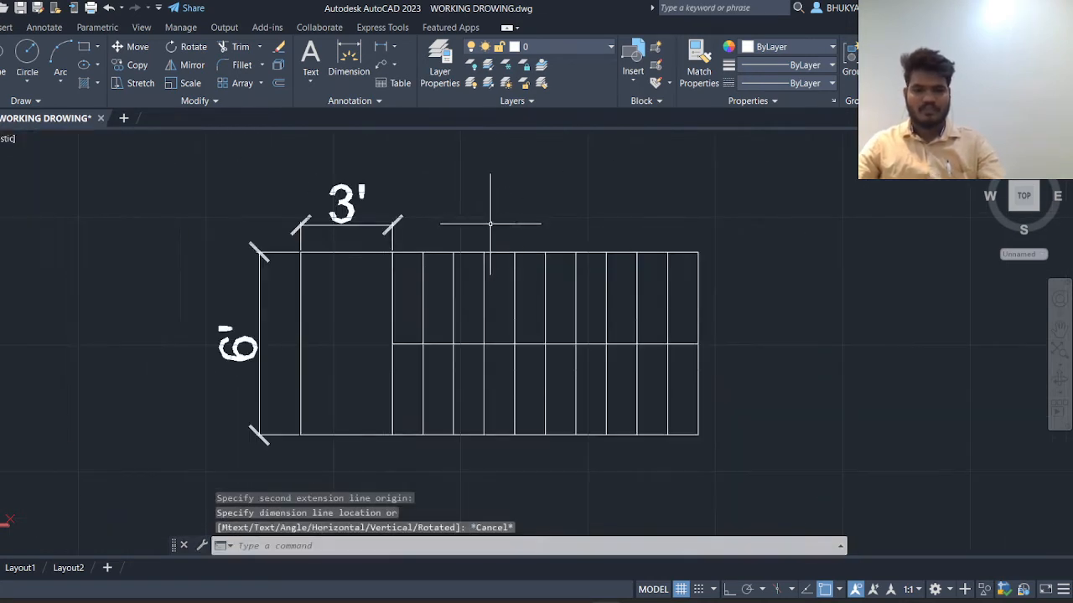
Step: Delete the two linear dimensions placed around the stair plan's landing
click(411, 224)
click(287, 197)
click(276, 238)
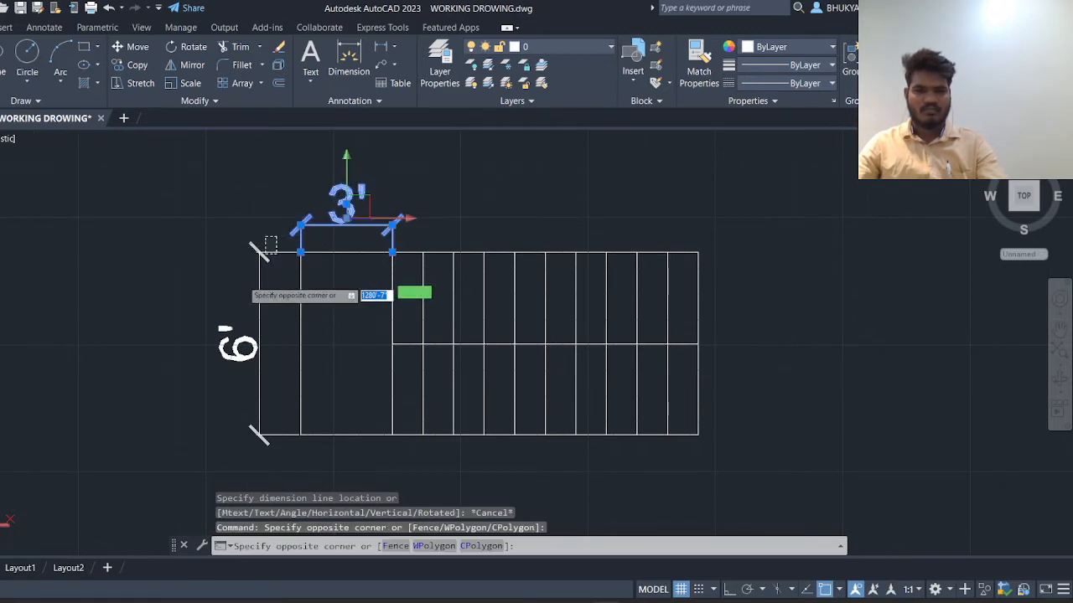
click(201, 303)
key(Delete)
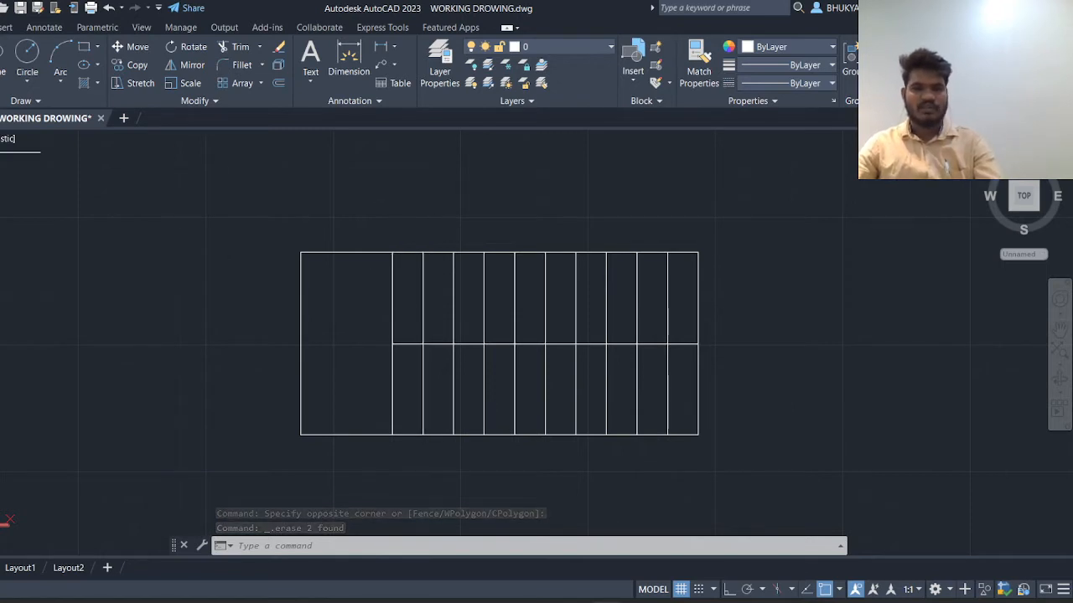
Step: Switch the model to the SW Isometric view, framing the undimensioned stair plan beside the finished stair models
click(0, 139)
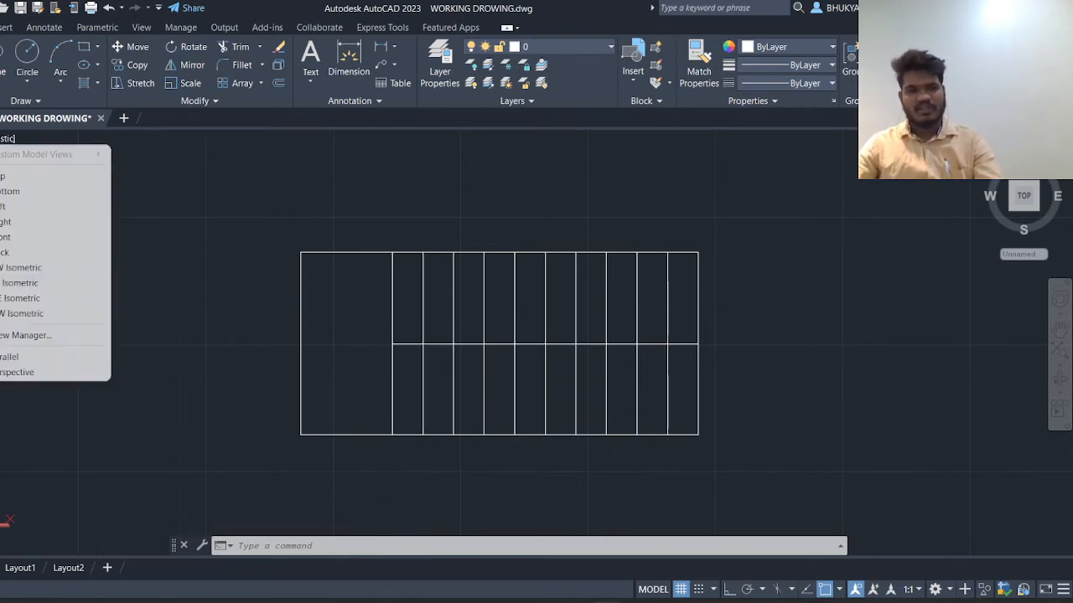
click(46, 268)
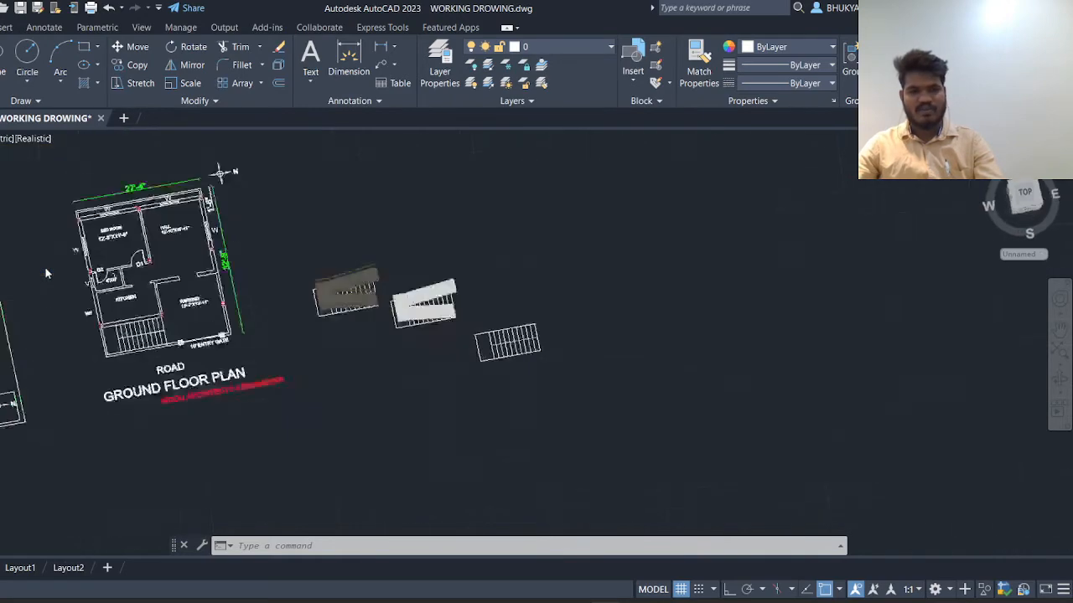
scroll(780, 326, up, 5)
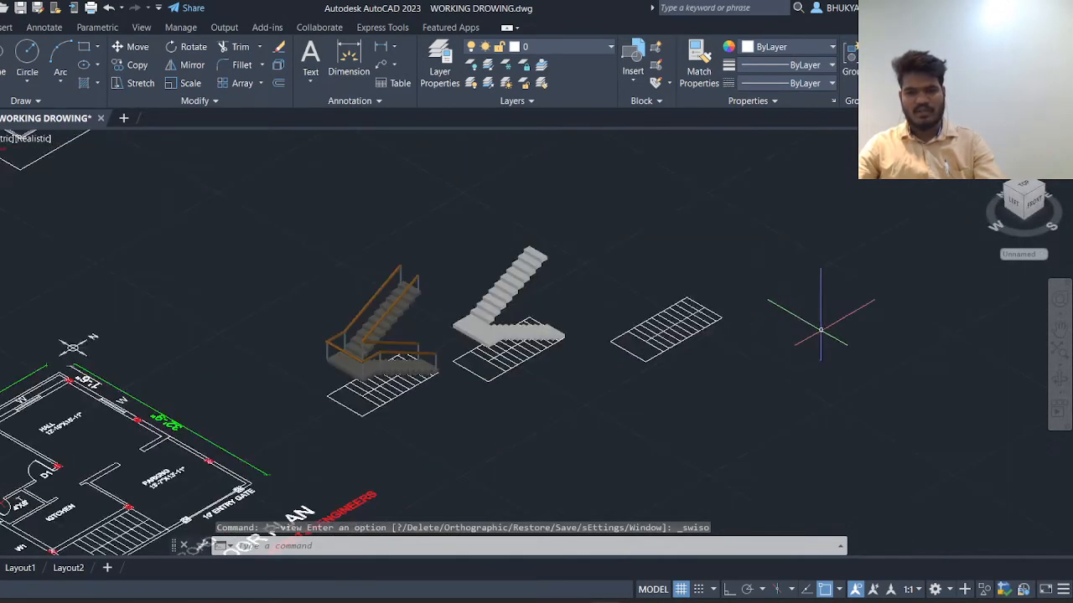
scroll(759, 328, up, 2)
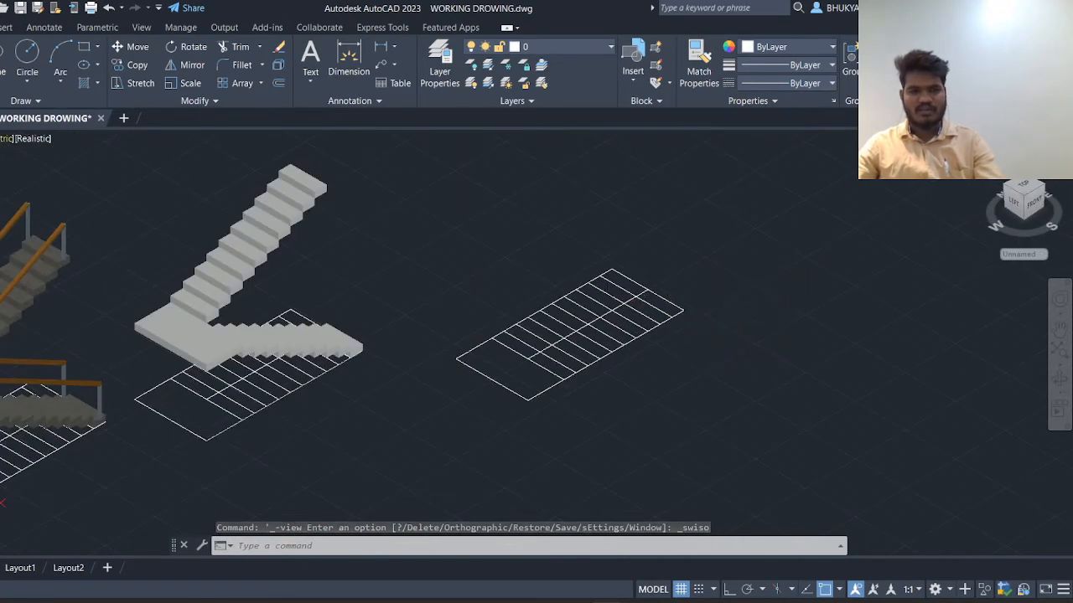
click(5, 138)
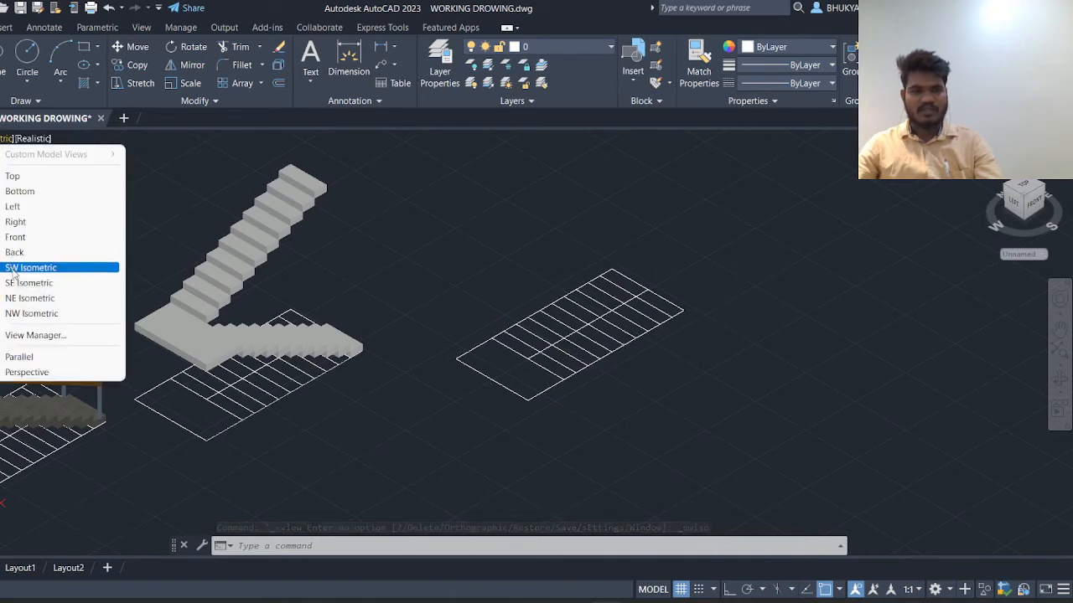
click(160, 200)
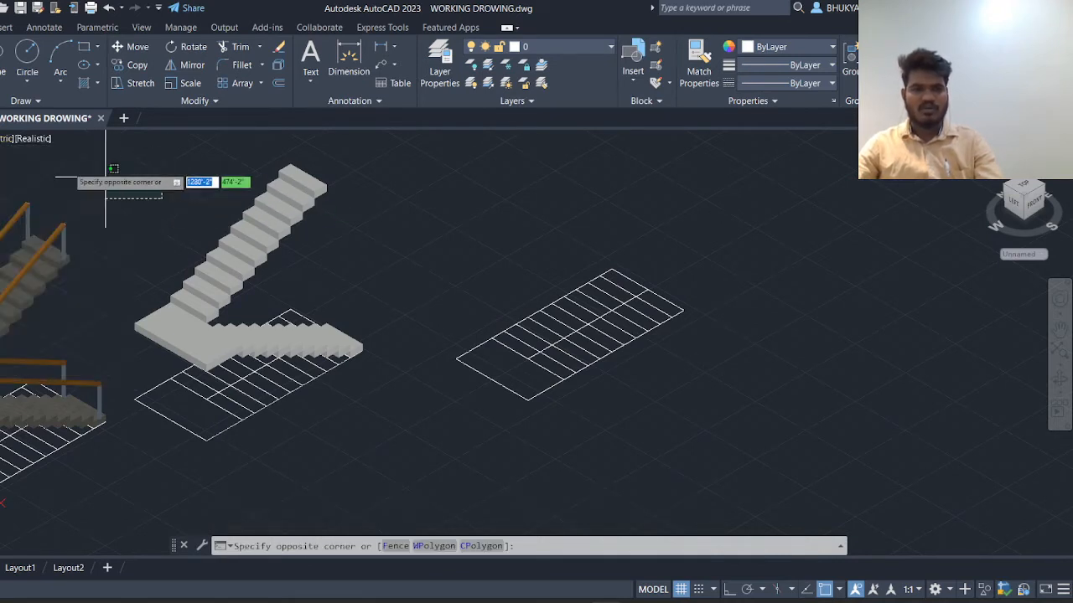
click(46, 168)
click(31, 140)
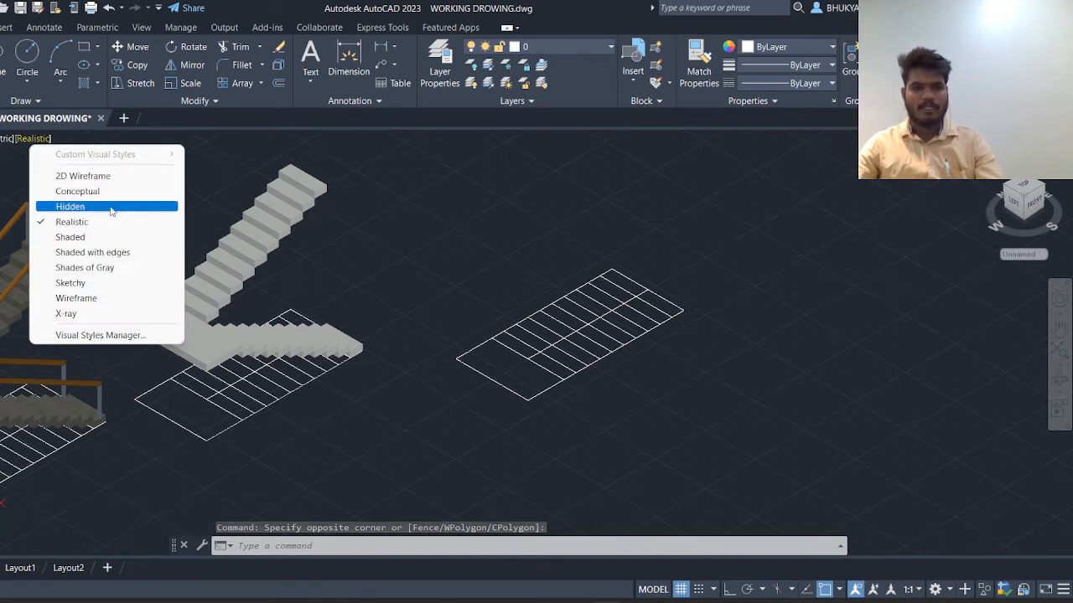
click(215, 174)
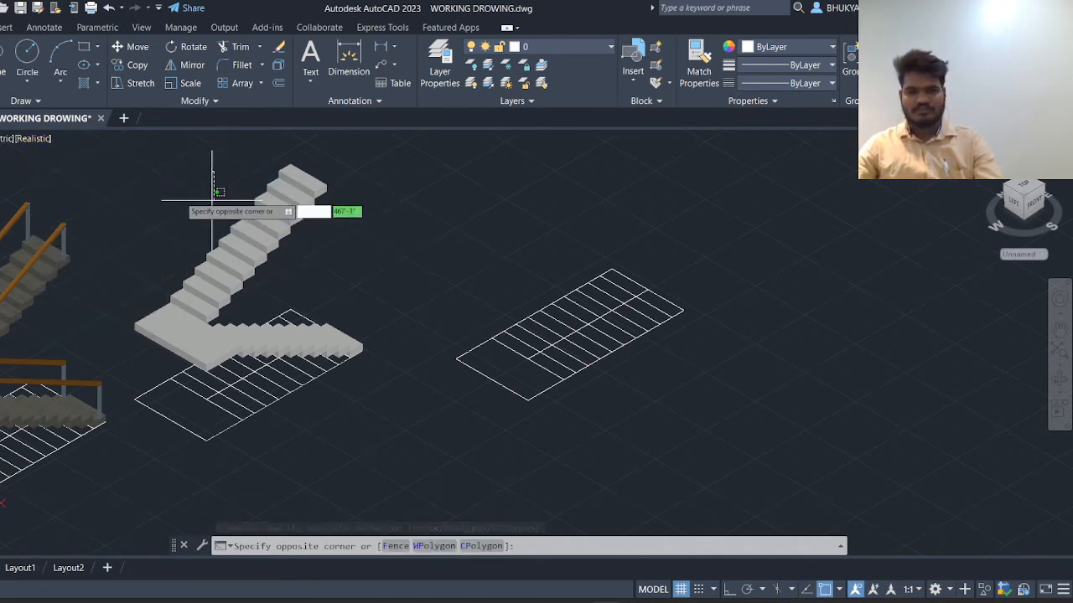
click(153, 189)
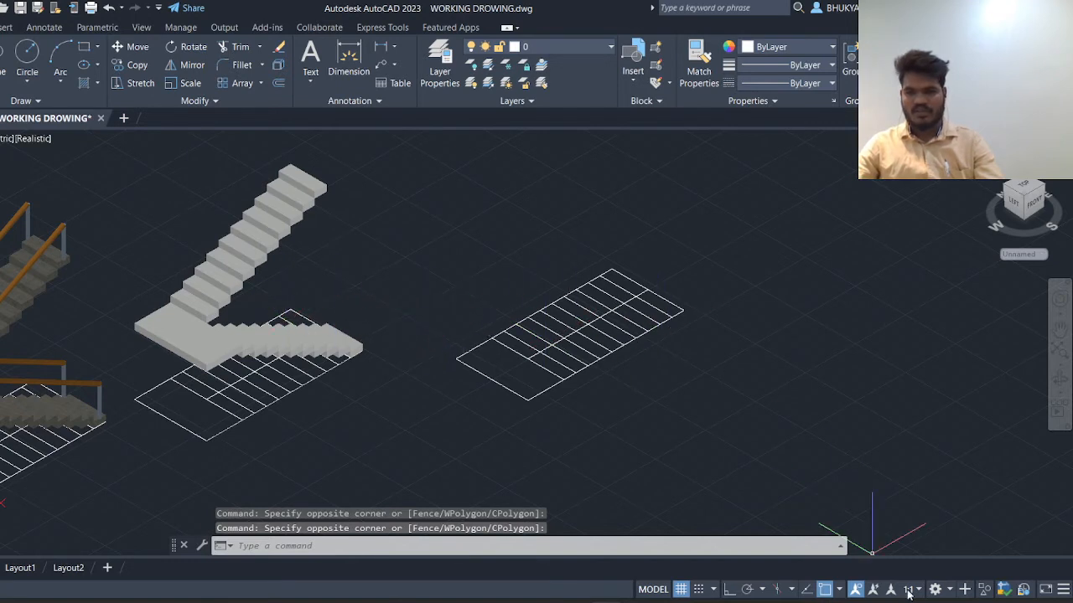
Step: Change the workspace to 3D Modeling
click(934, 589)
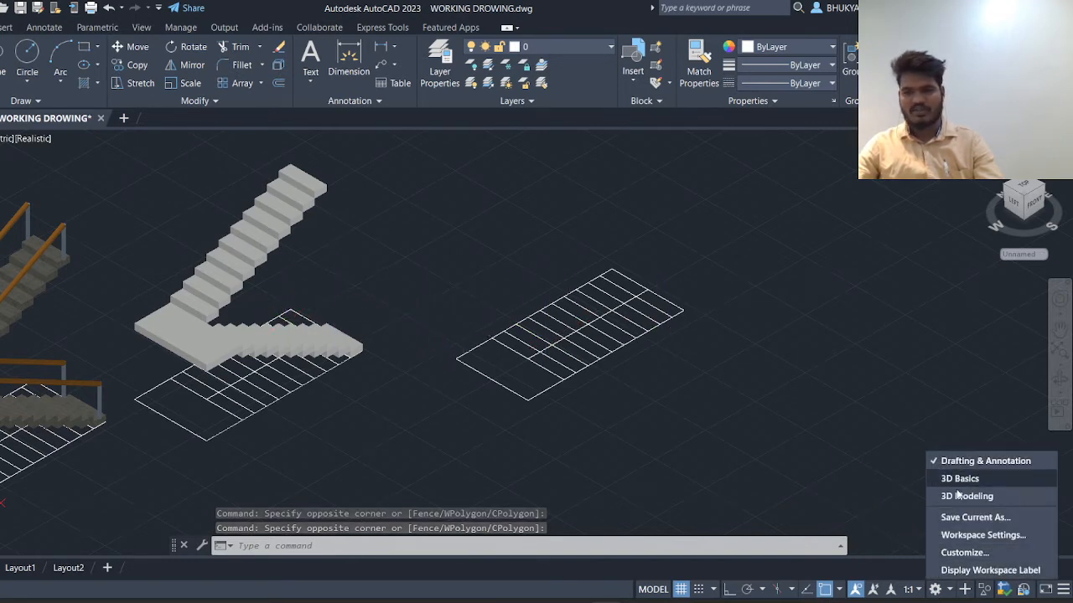
click(966, 496)
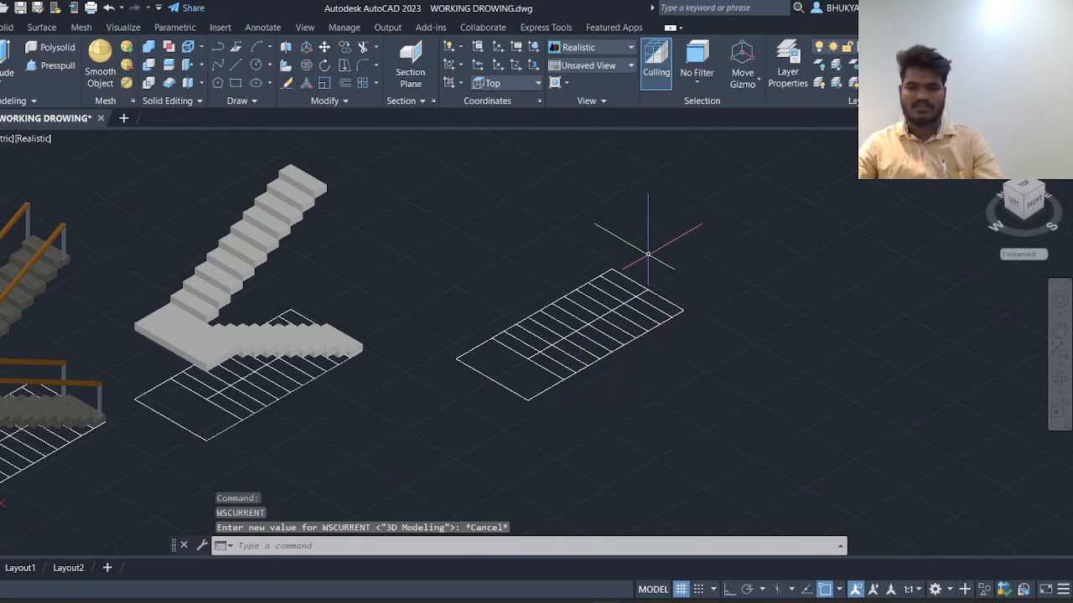
scroll(646, 256, up, 5)
scroll(634, 299, down, 4)
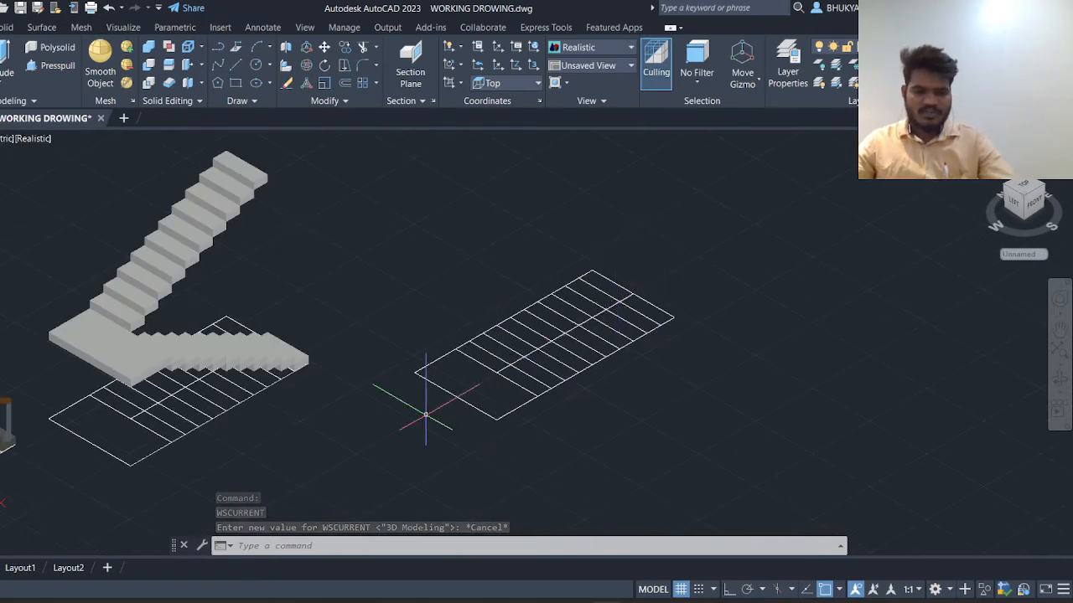
Step: Presspull the end tread of the near flight, farthest from the landing, to a height of 6 inches
key(Escape)
key(Escape)
key(Escape)
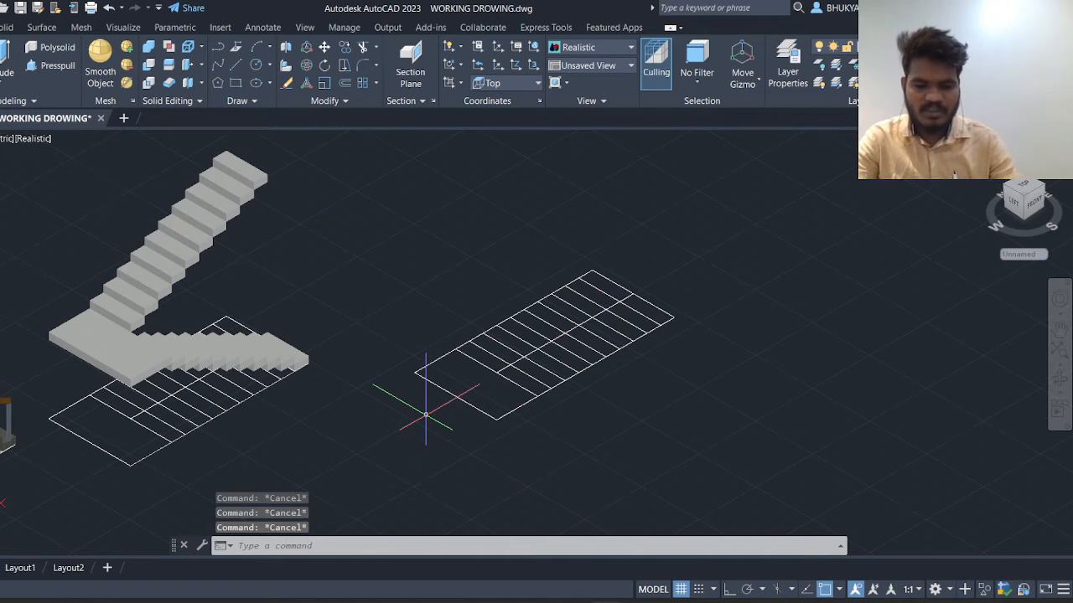
text(P)
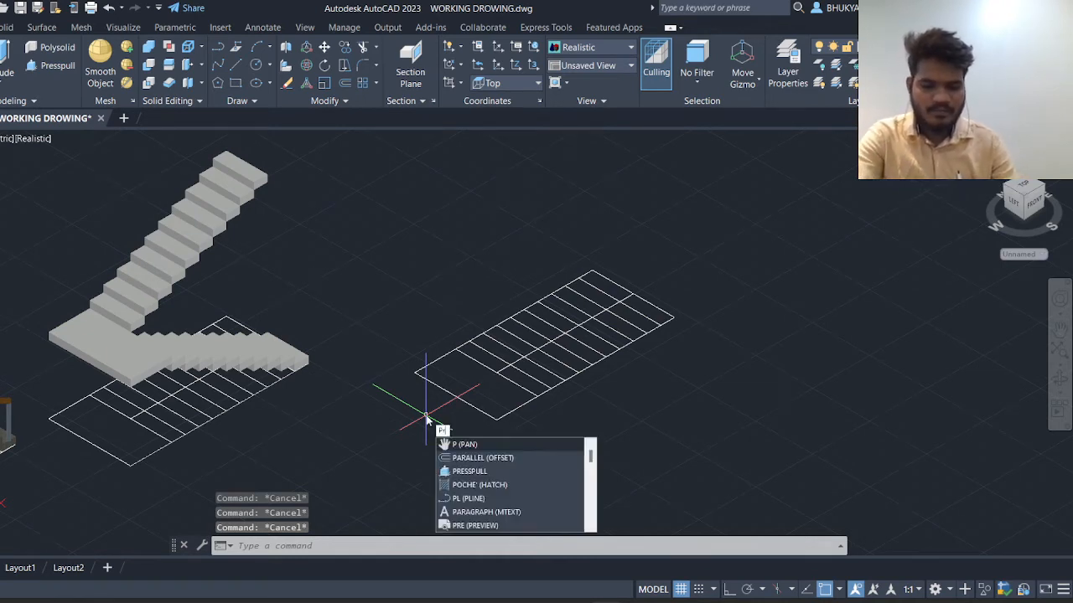
text(RES)
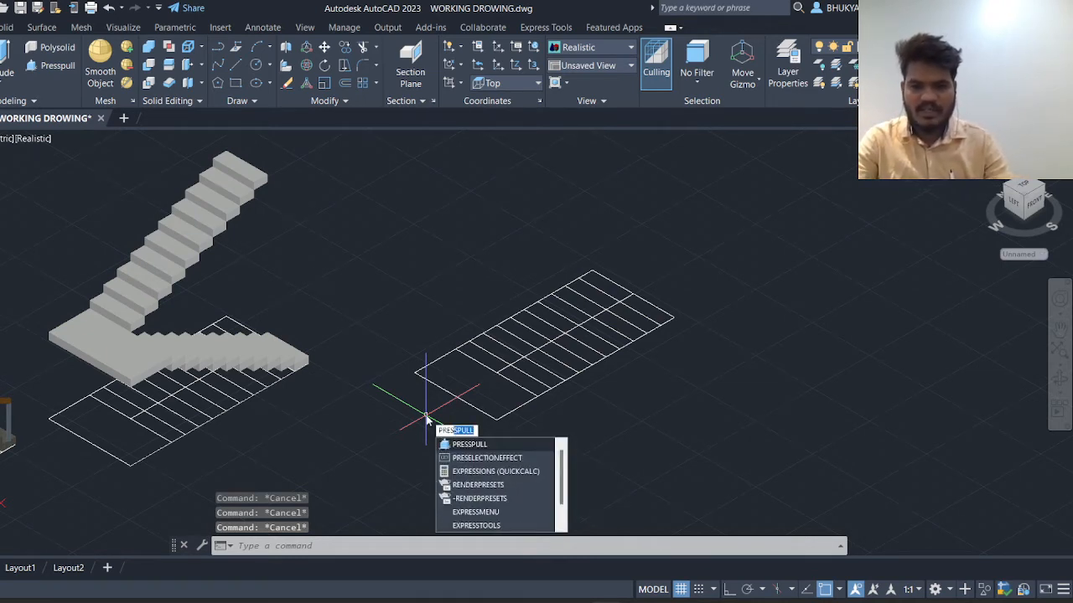
key(Return)
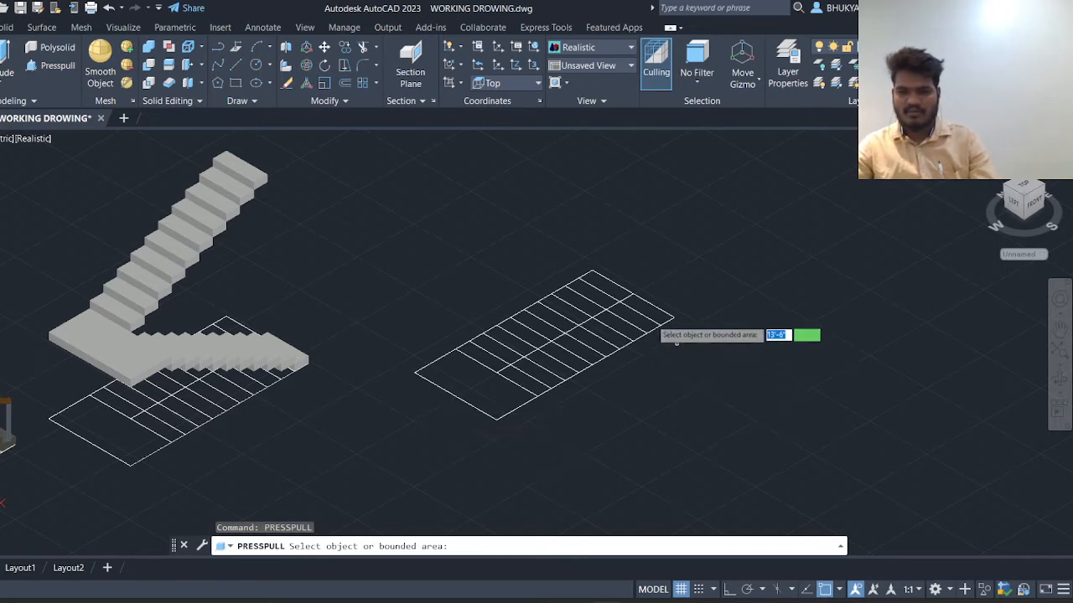
click(644, 304)
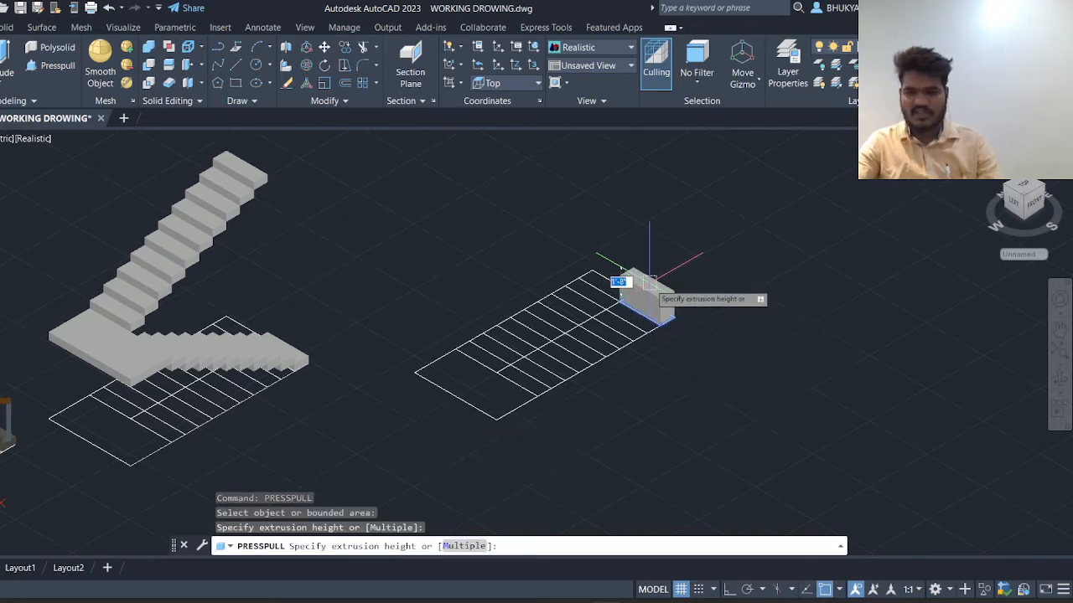
text(6)
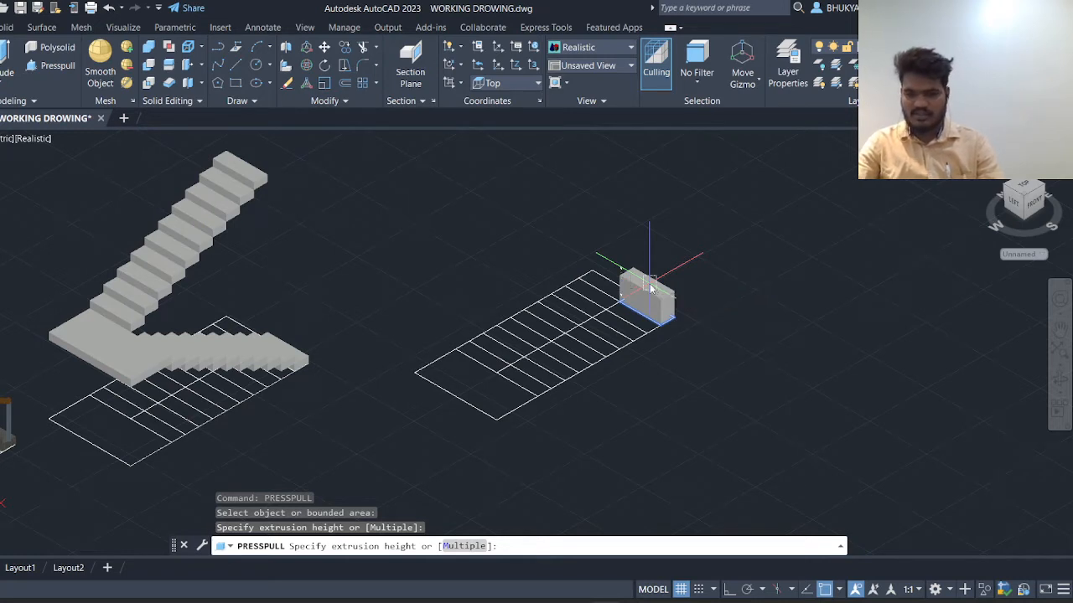
key(Return)
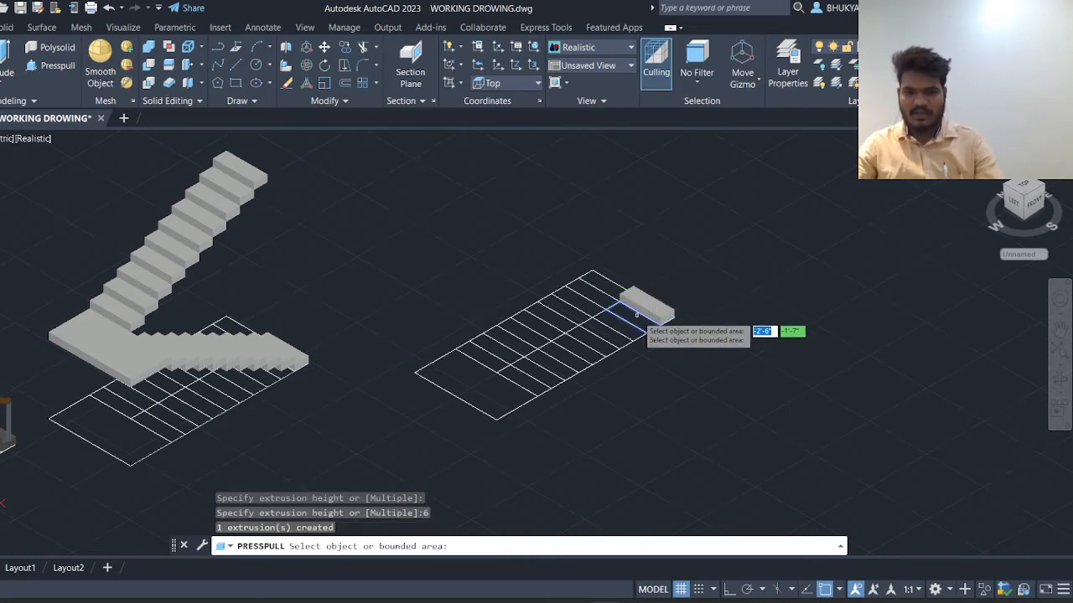
Step: Presspull the next five treads of the near flight to the same 6-inch height as the end tread
click(637, 314)
click(638, 310)
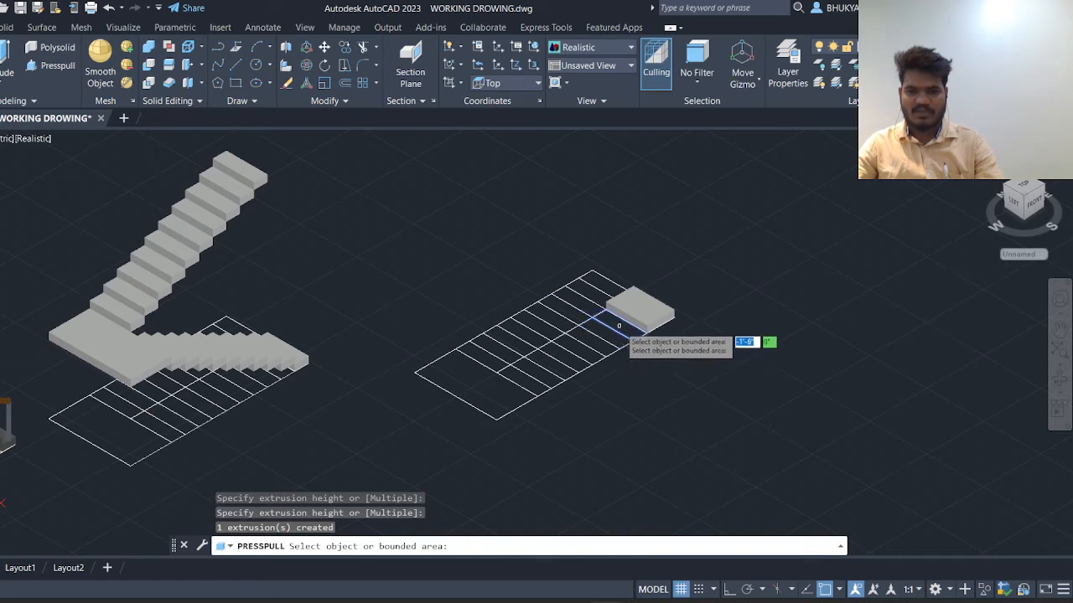
click(609, 331)
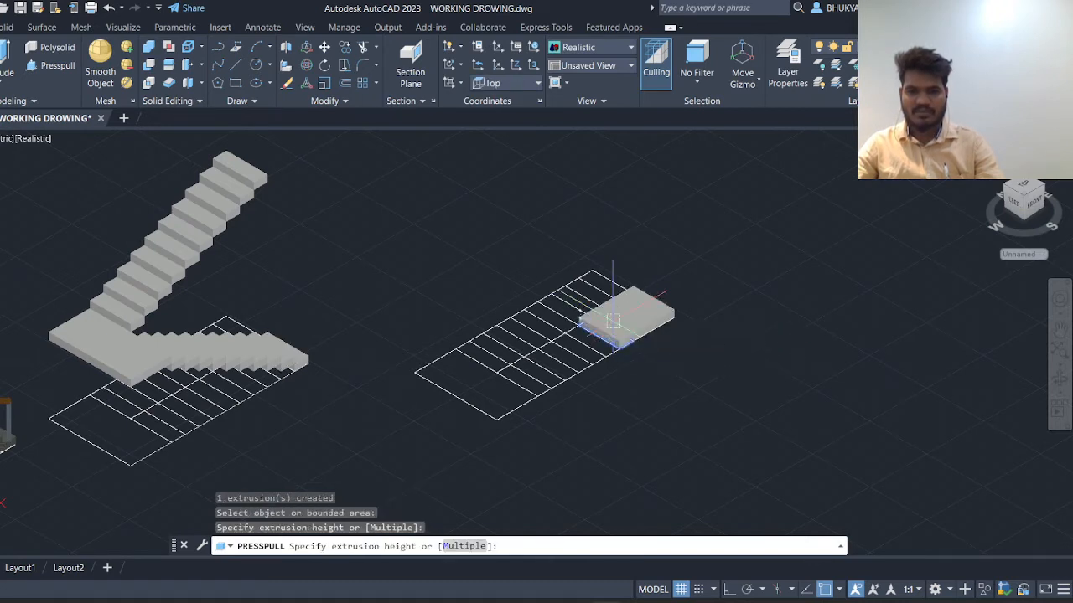
click(597, 336)
click(590, 339)
click(582, 335)
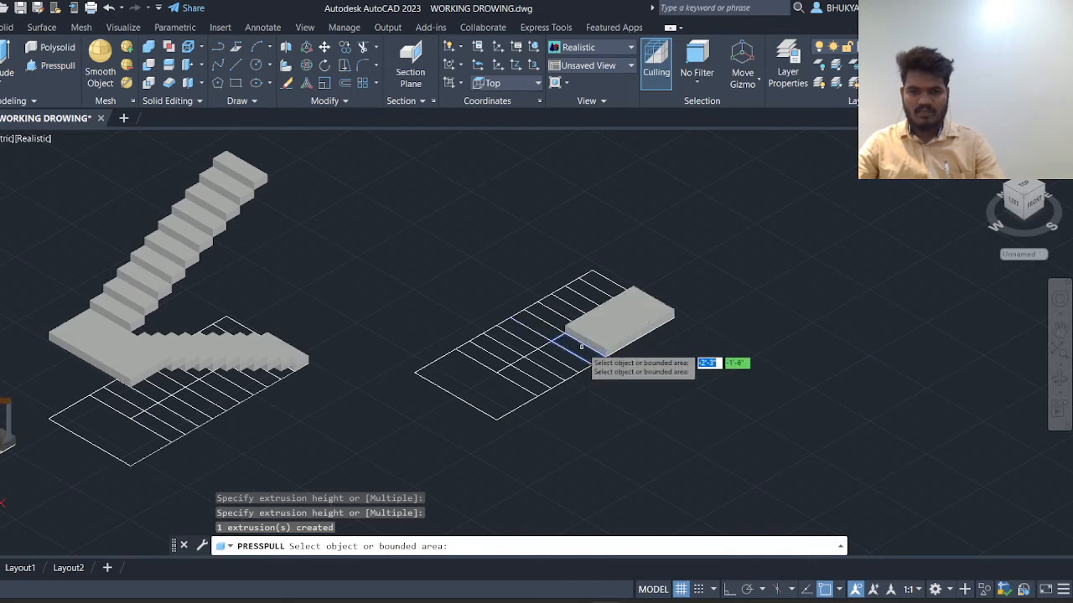
click(580, 348)
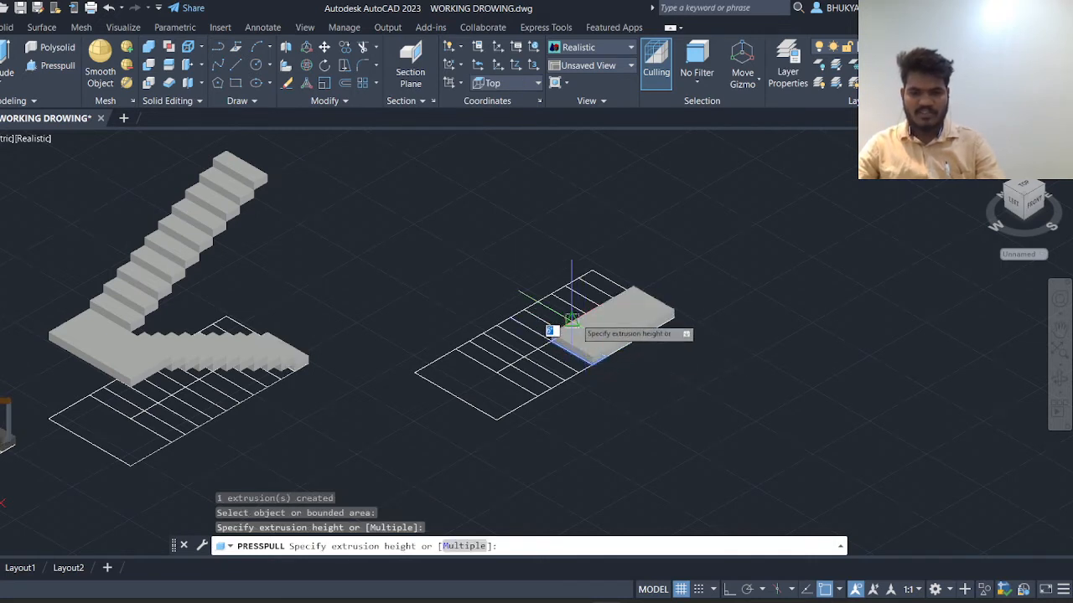
click(571, 322)
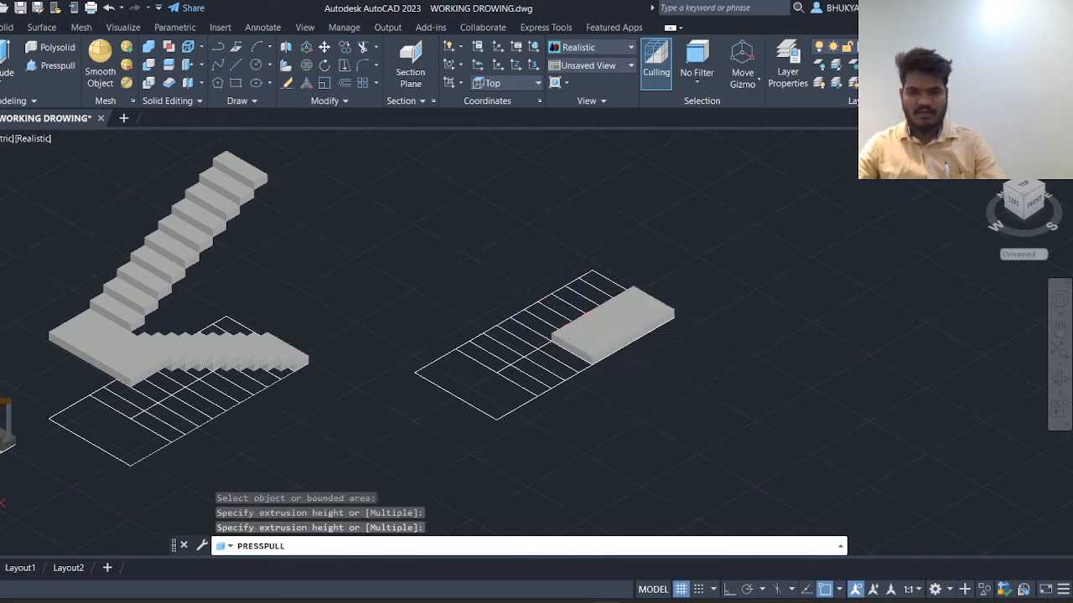
click(563, 350)
click(559, 342)
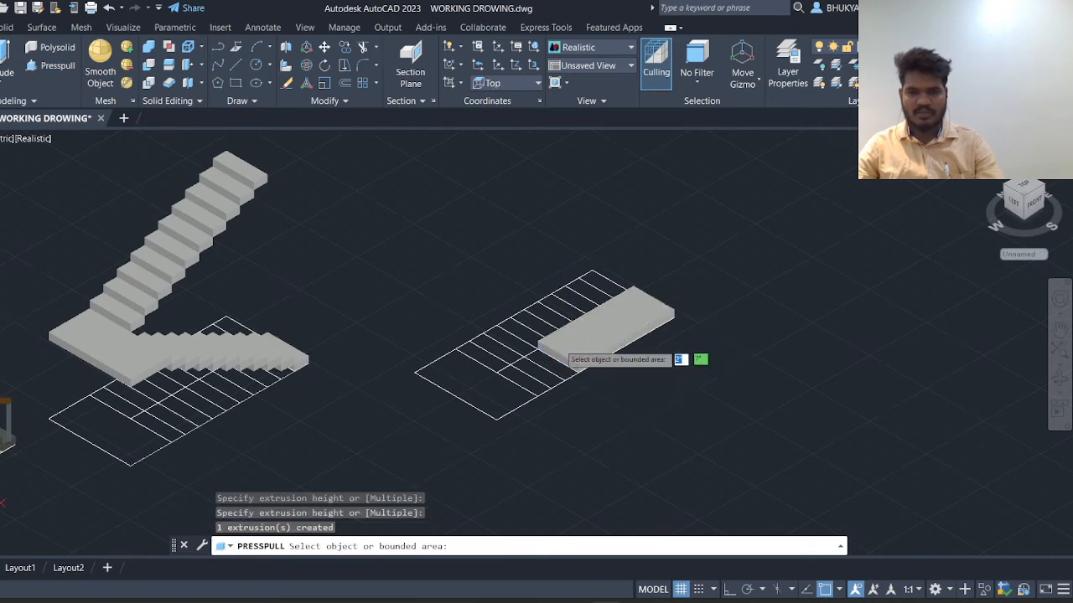
Step: Presspull the near flight's last three treads and the landing to match the height of the extruded treads
click(550, 367)
click(539, 347)
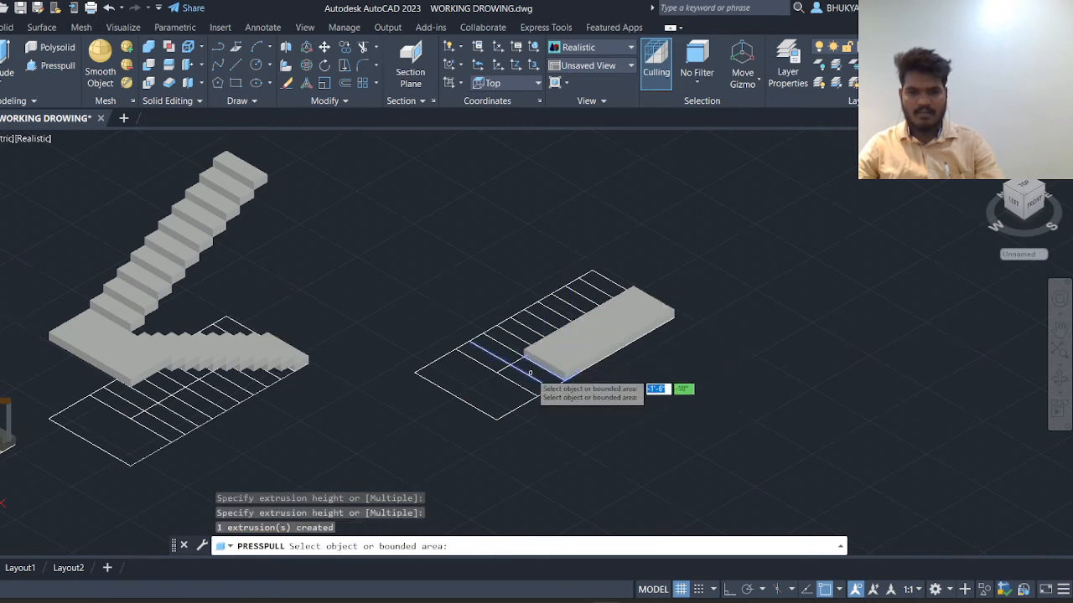
click(532, 372)
click(525, 367)
click(519, 376)
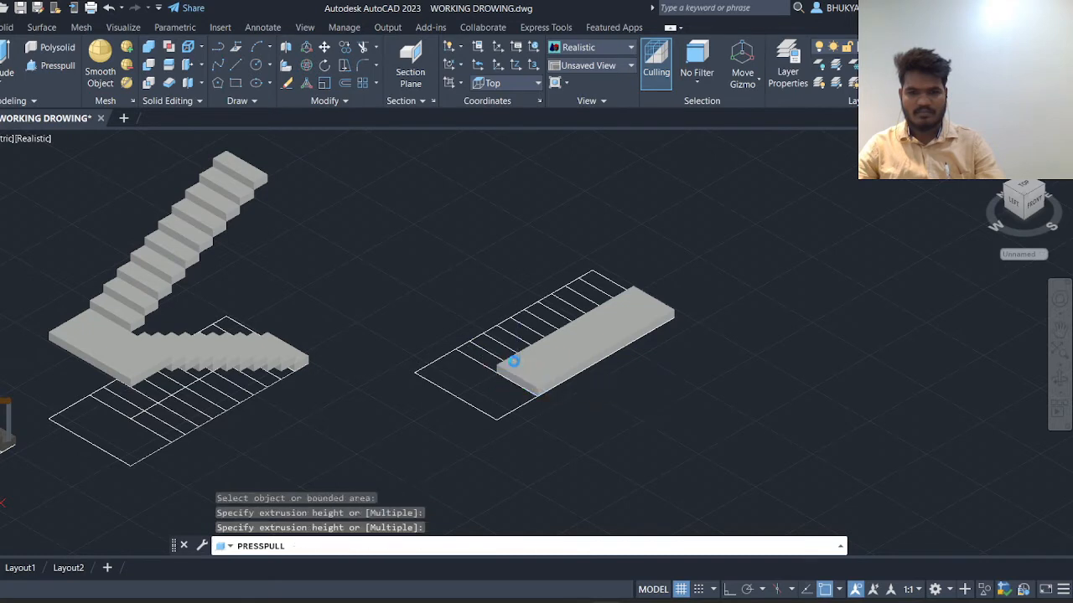
click(509, 367)
click(470, 370)
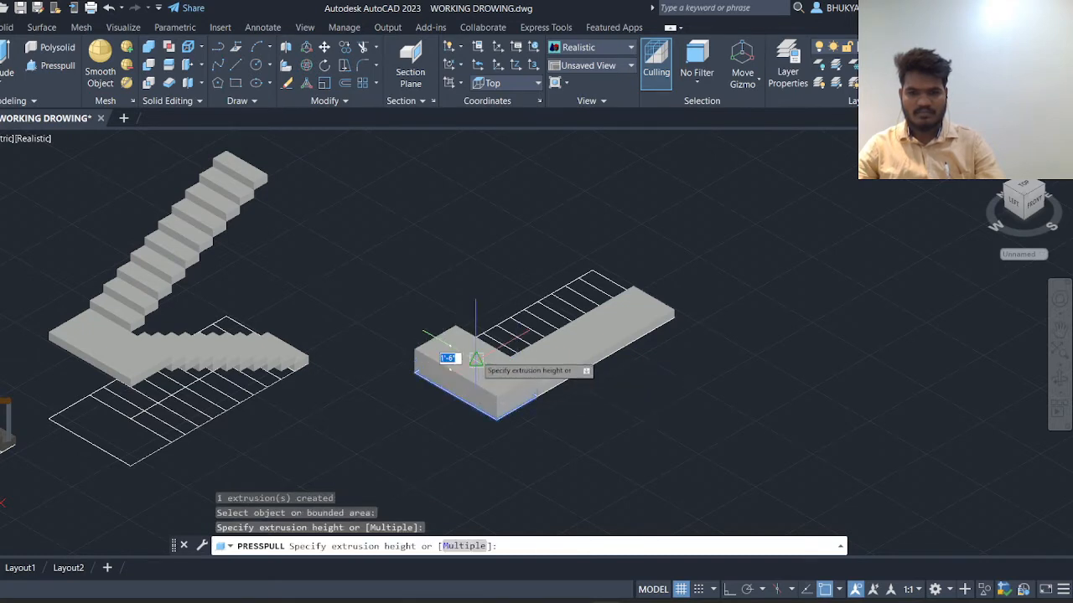
click(465, 356)
click(603, 276)
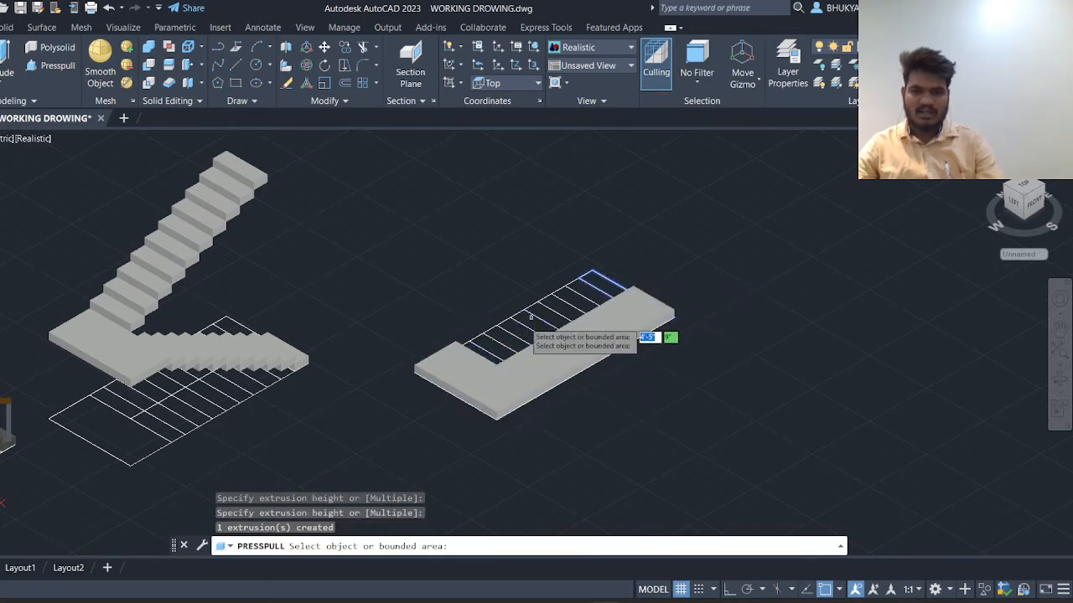
click(580, 304)
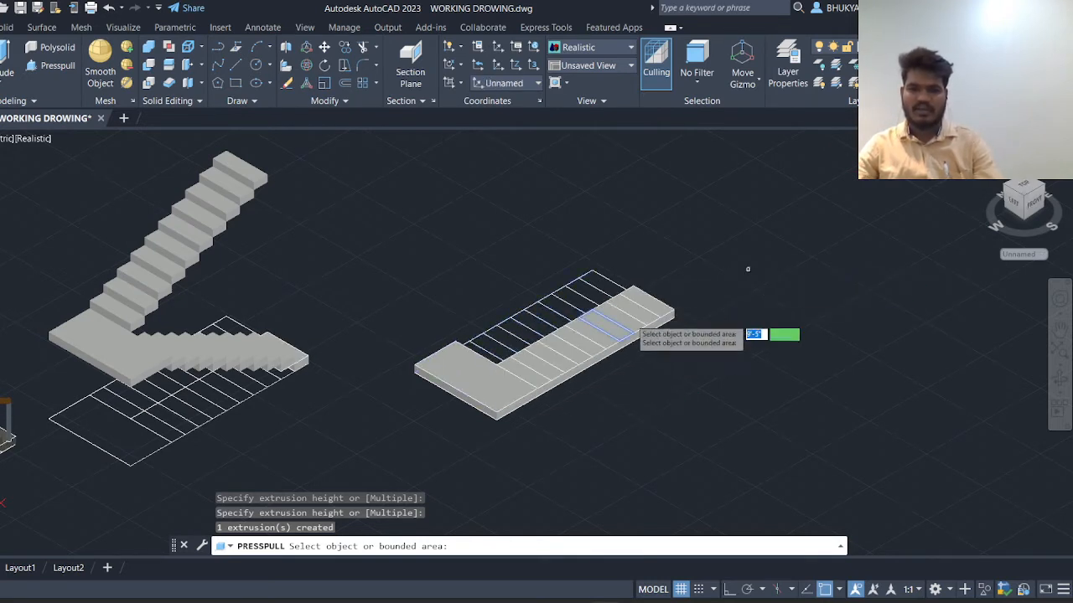
click(536, 334)
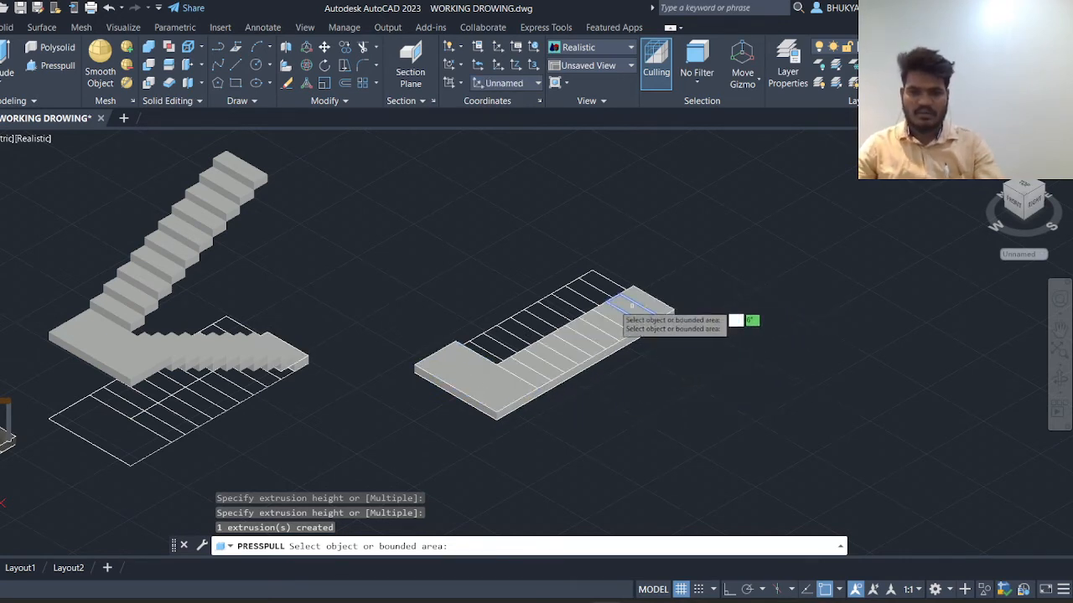
key(Escape)
key(Escape)
click(638, 289)
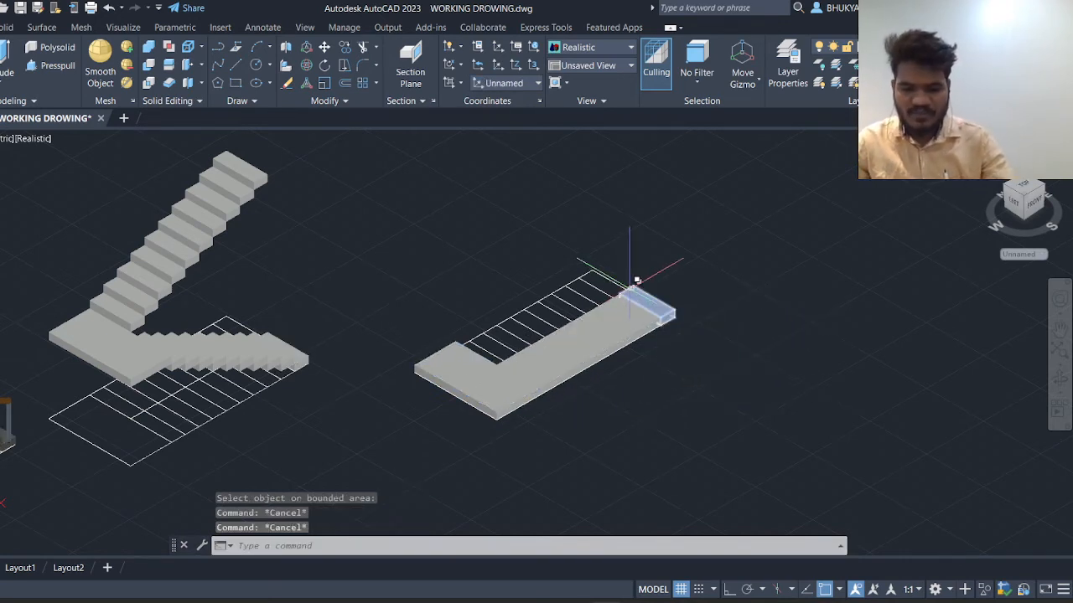
text(m)
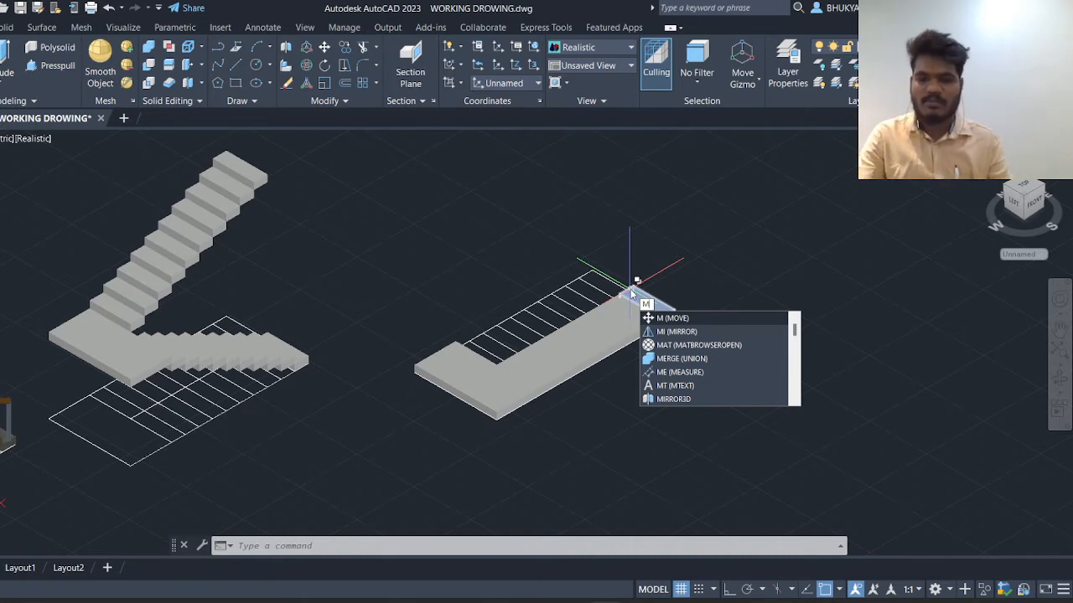
key(Return)
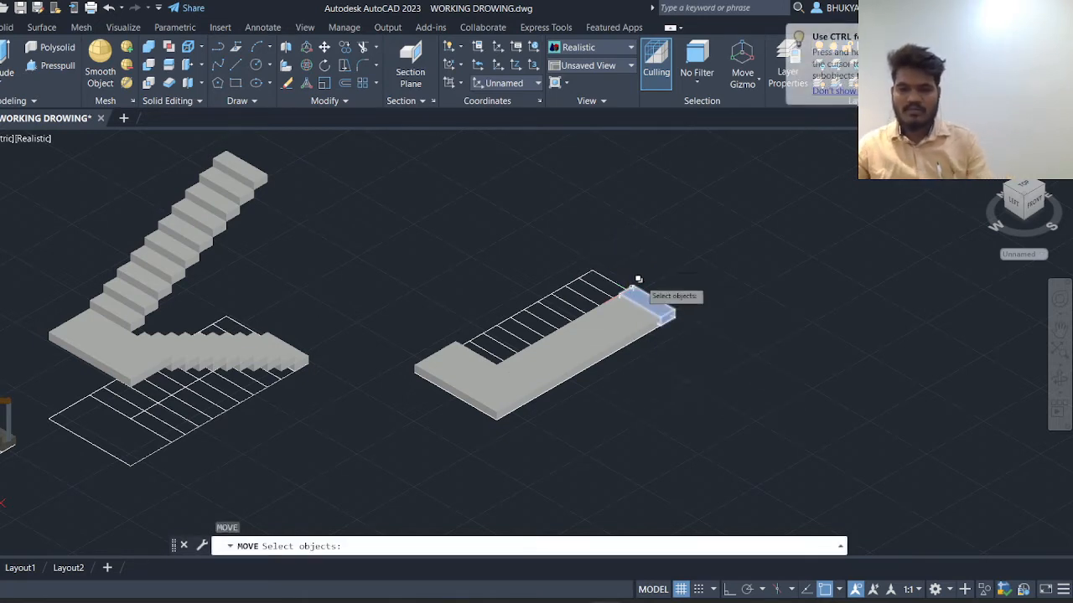
click(646, 315)
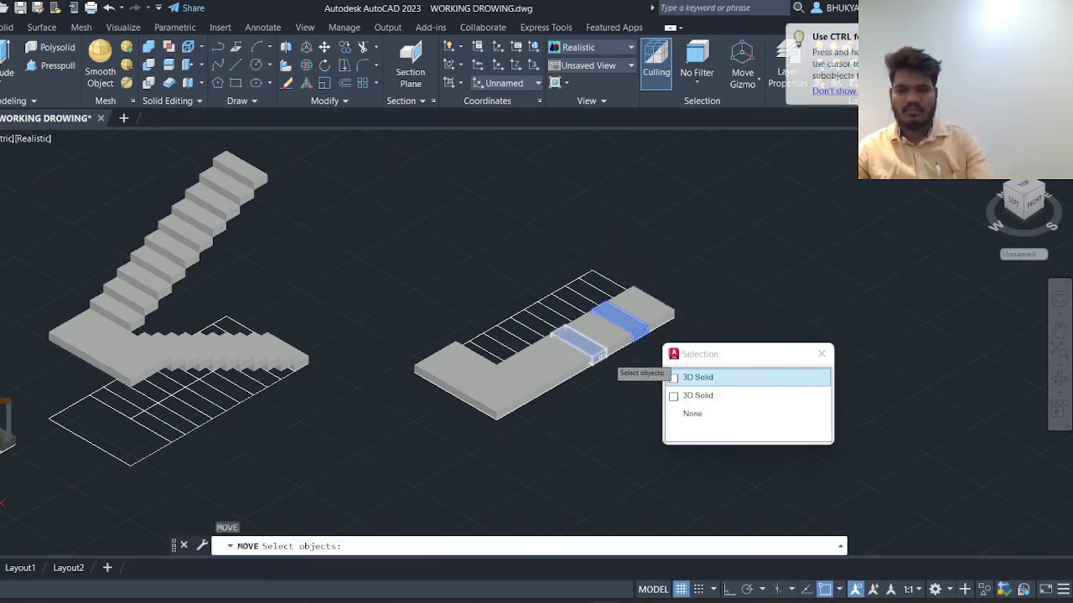
click(635, 371)
key(Escape)
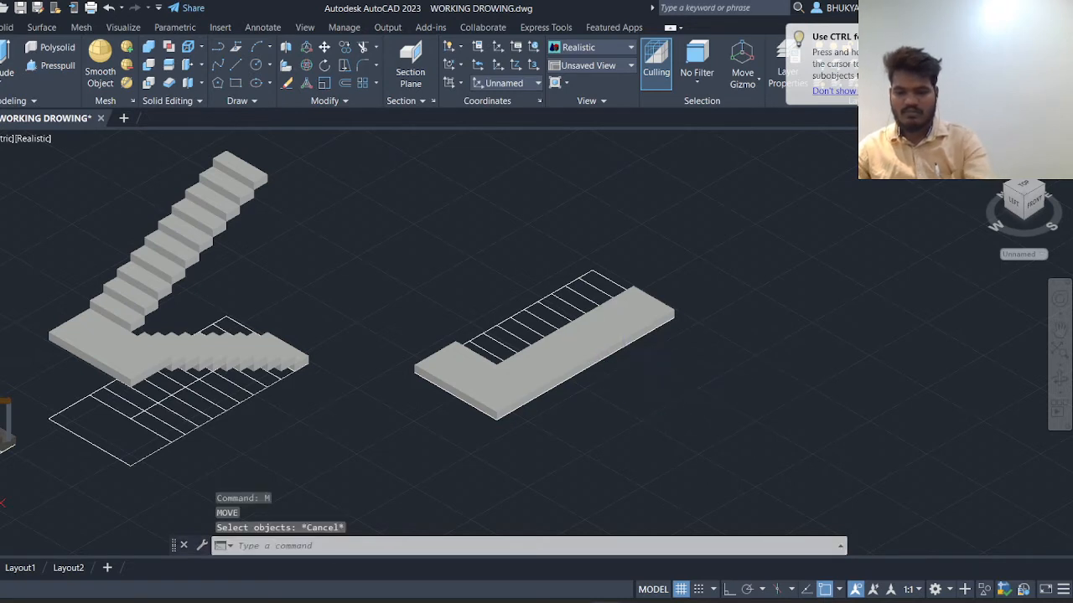
Step: Move the near flight's second tread straight up 6 inches, from its bottom corner to the end tread's adjoining top corner
key(Return)
click(657, 306)
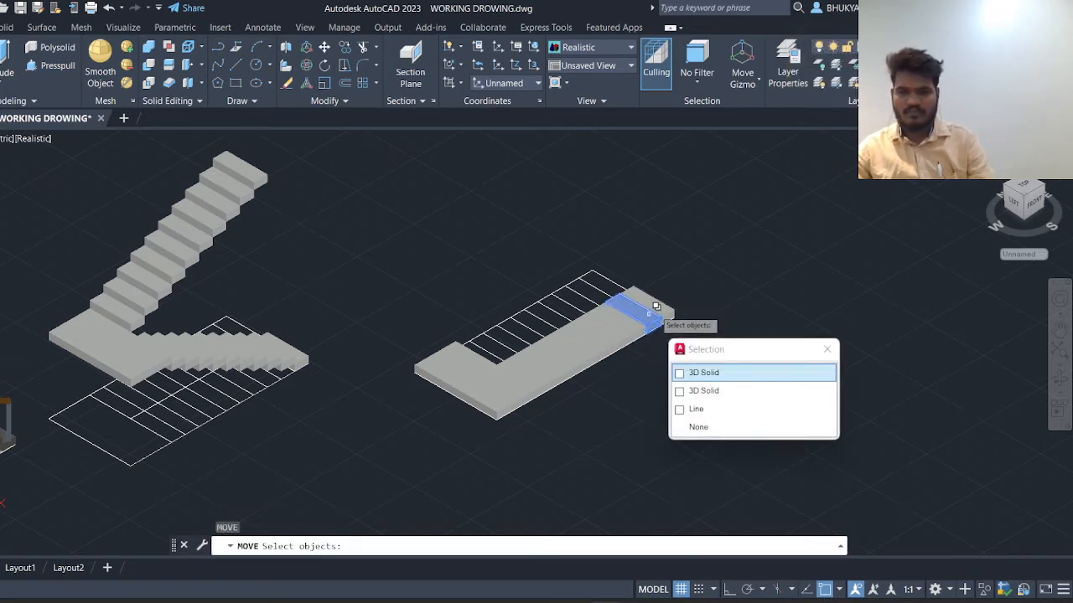
key(Return)
scroll(645, 318, up, 2)
scroll(642, 343, up, 2)
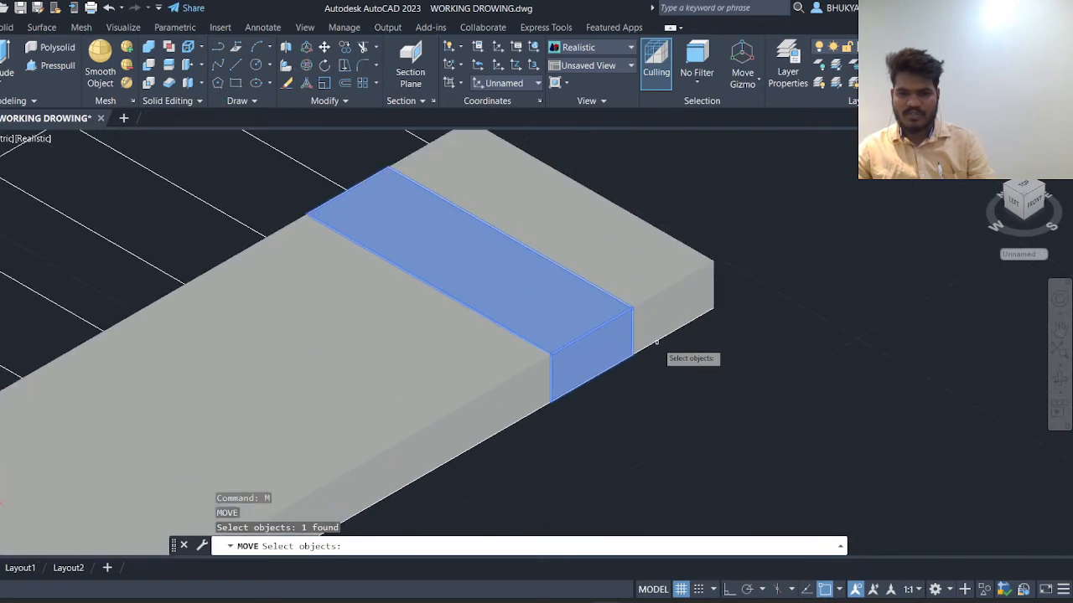
key(Return)
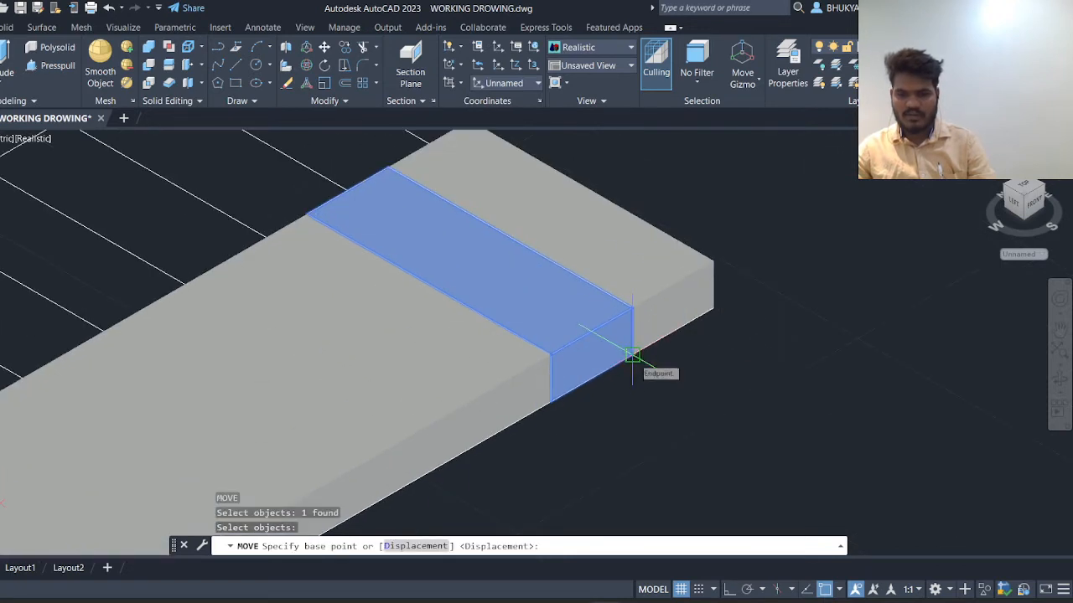
scroll(633, 356, up, 2)
click(633, 356)
scroll(634, 359, down, 5)
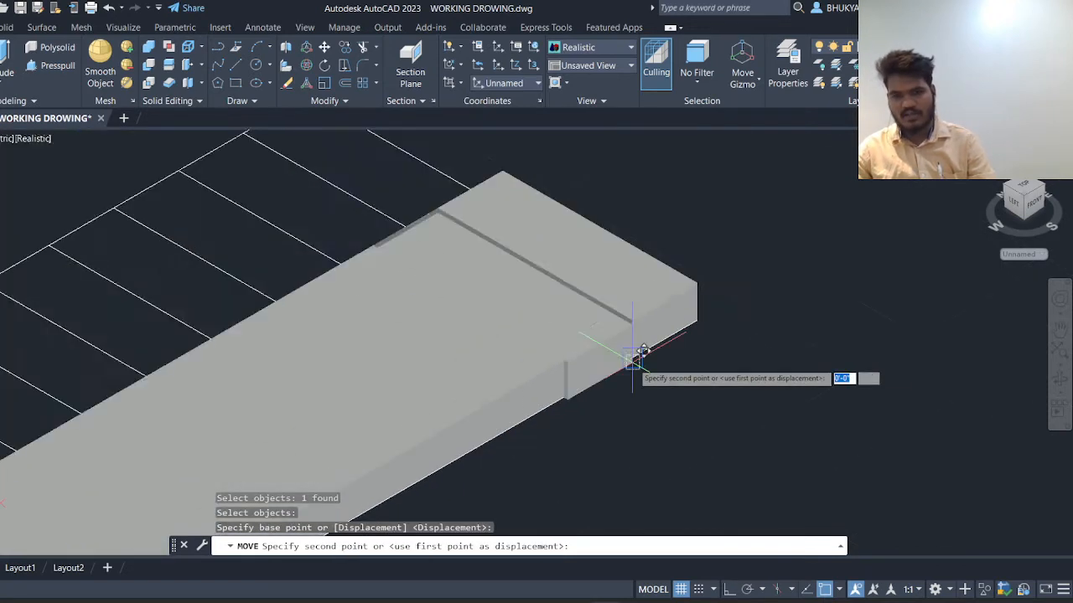
scroll(643, 323, up, 5)
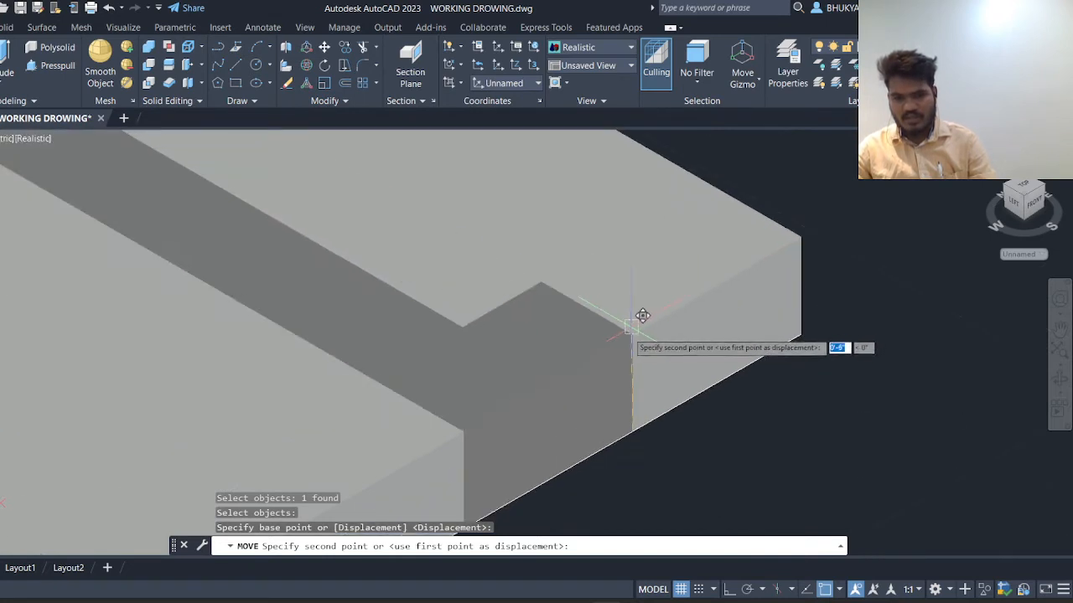
click(642, 323)
scroll(630, 321, down, 6)
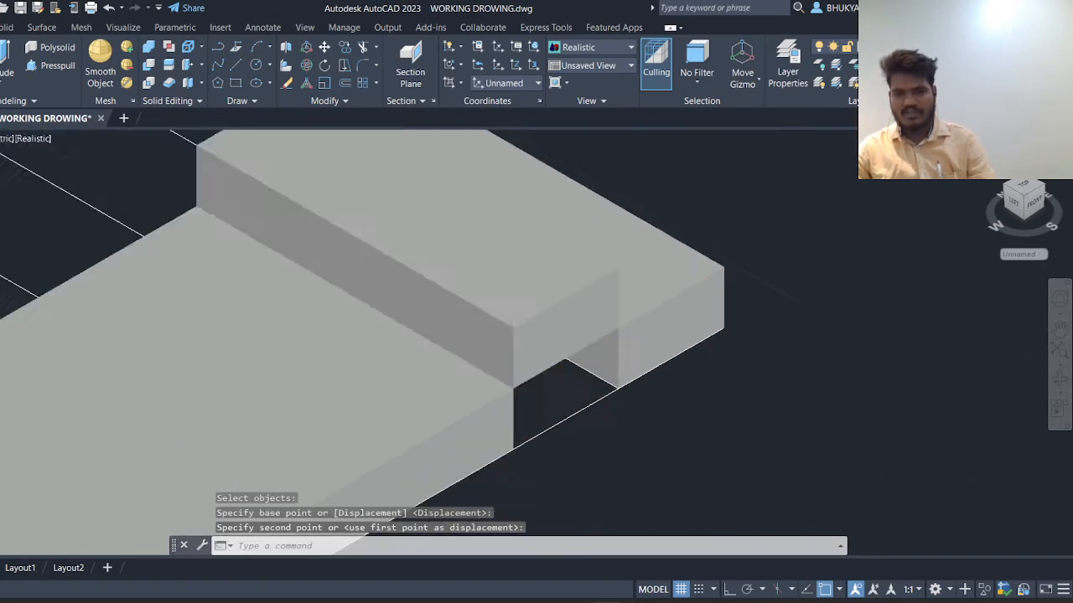
Step: Move the near flight's third tread straight up 1'-0", using its bottom corner next to the raised second tread as base point
key(Return)
click(564, 366)
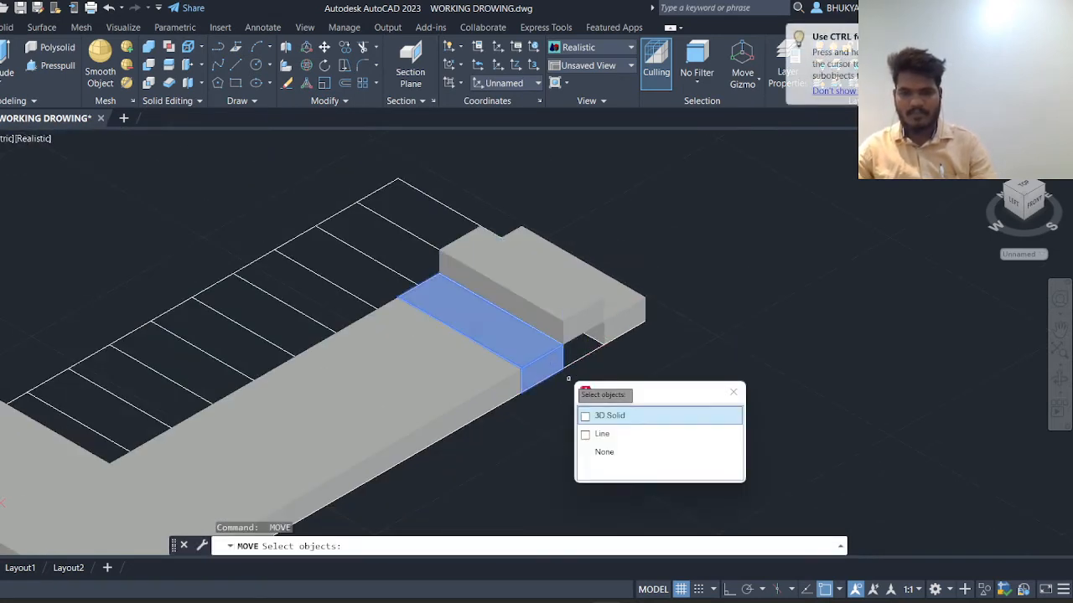
key(Return)
key(Return)
click(564, 368)
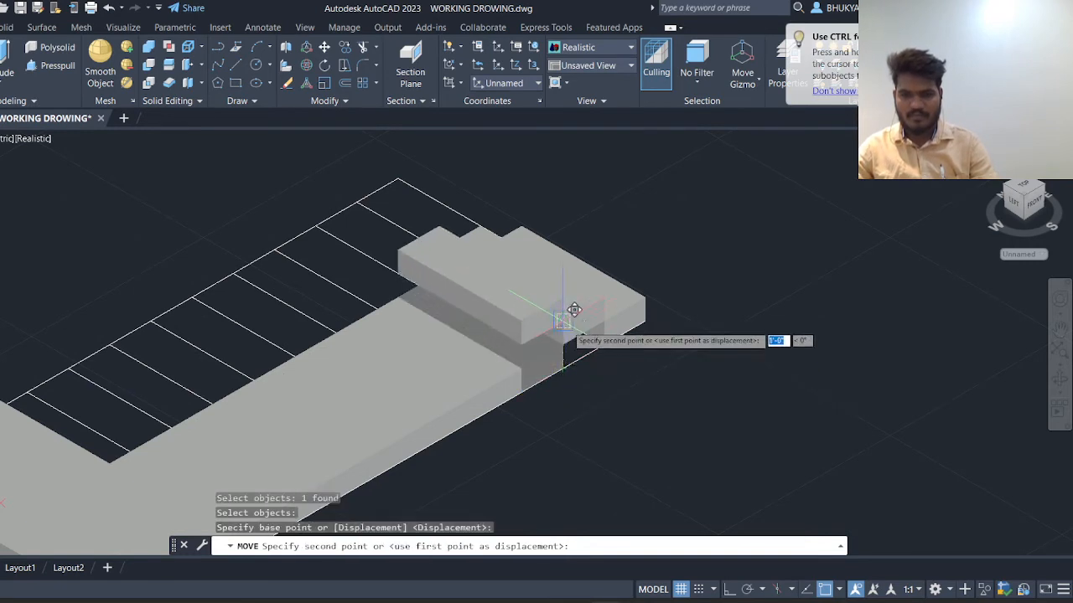
scroll(567, 312, up, 5)
scroll(569, 309, down, 5)
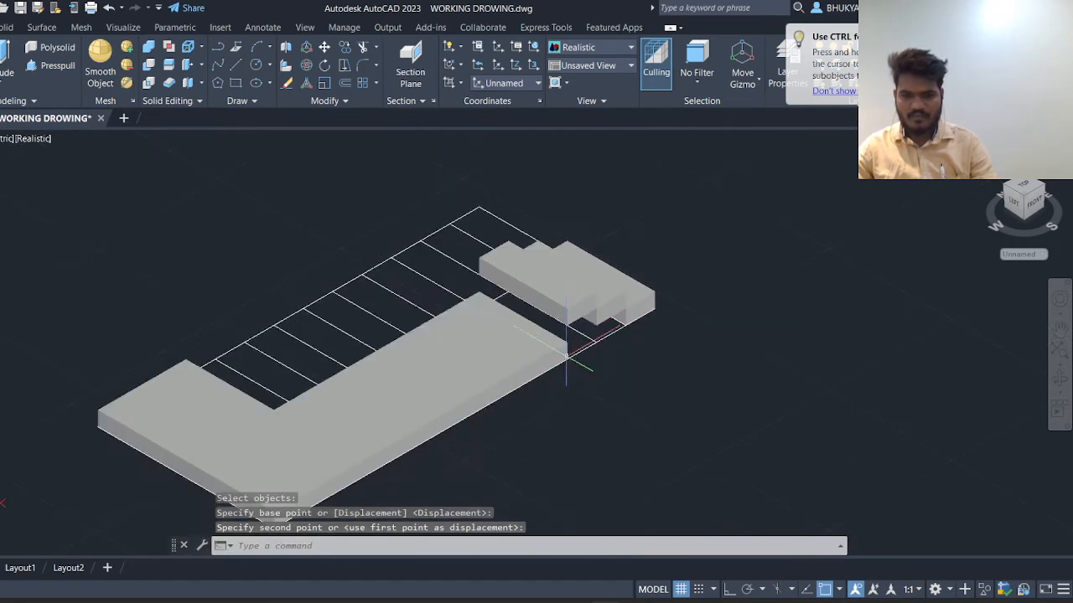
click(564, 364)
Step: Move the near flight's fourth tread straight up, from its bottom corner to the adjoining top corner of the raised third tread
key(Return)
click(562, 366)
key(Return)
key(Return)
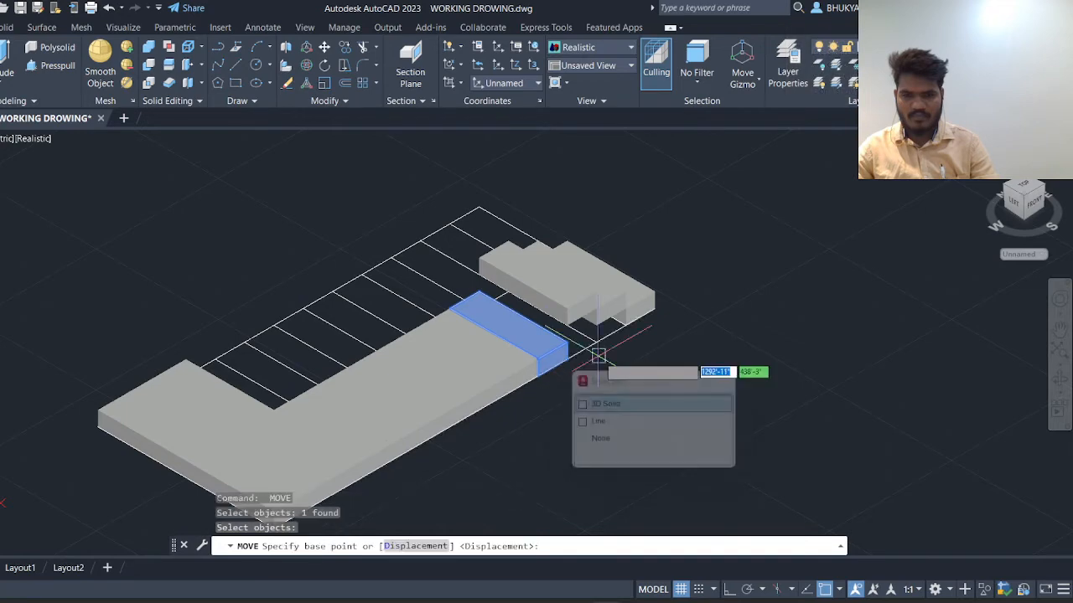
scroll(568, 359, up, 5)
click(567, 359)
scroll(573, 352, down, 5)
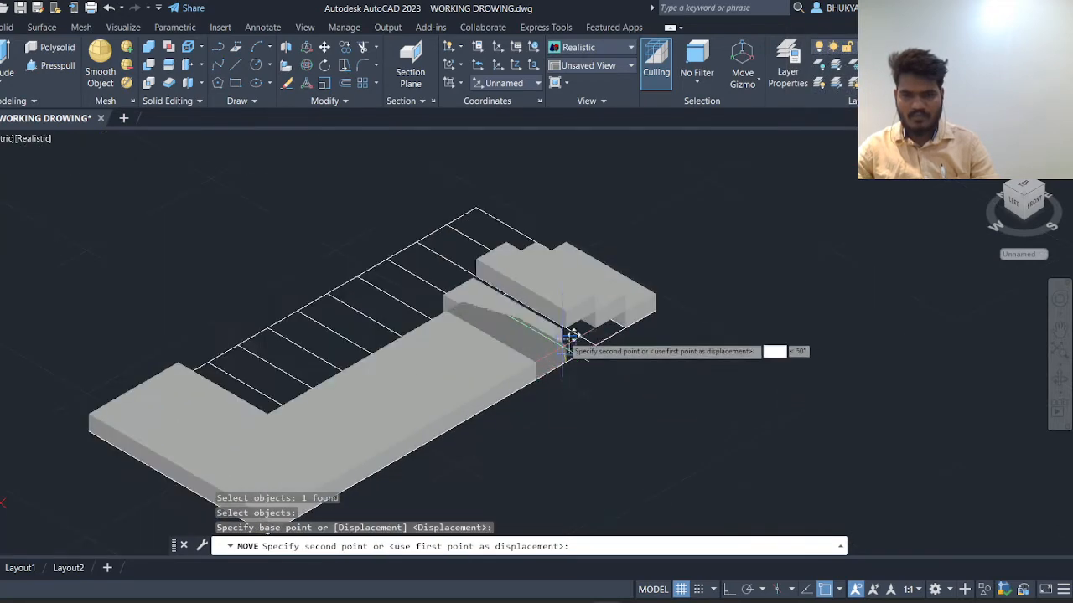
scroll(571, 305, up, 3)
click(566, 309)
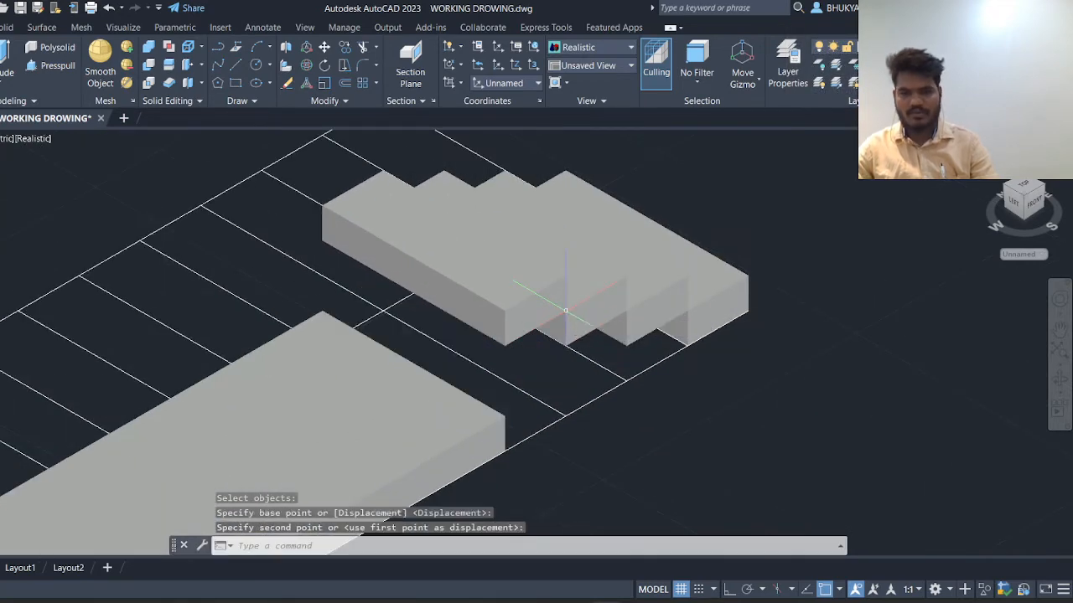
Step: Move the near flight's fifth tread straight up, from its bottom corner to the top corner of the raised fourth tread
key(space)
click(494, 424)
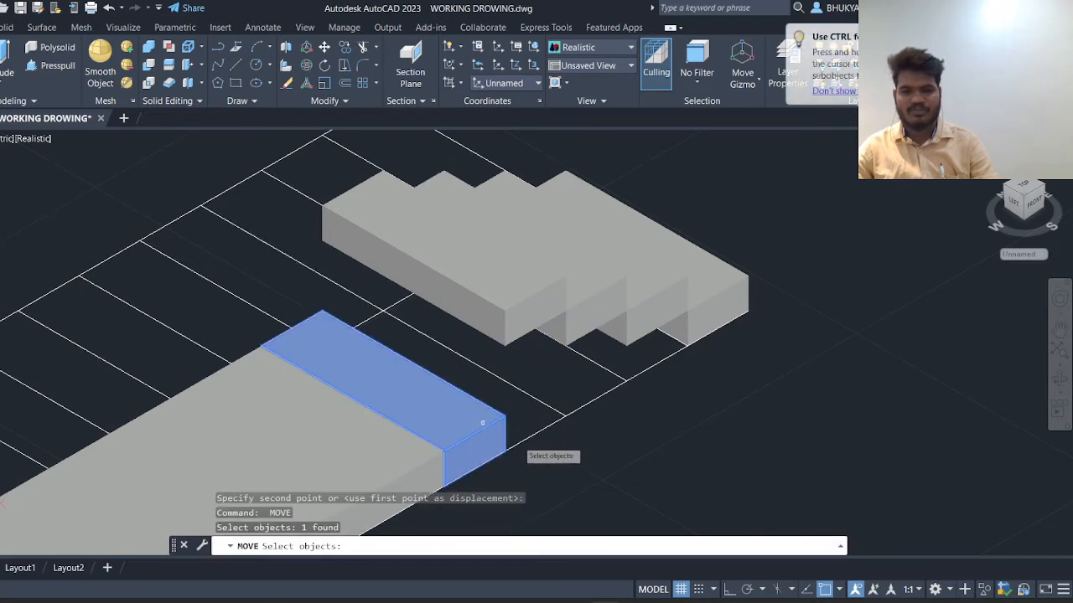
key(Return)
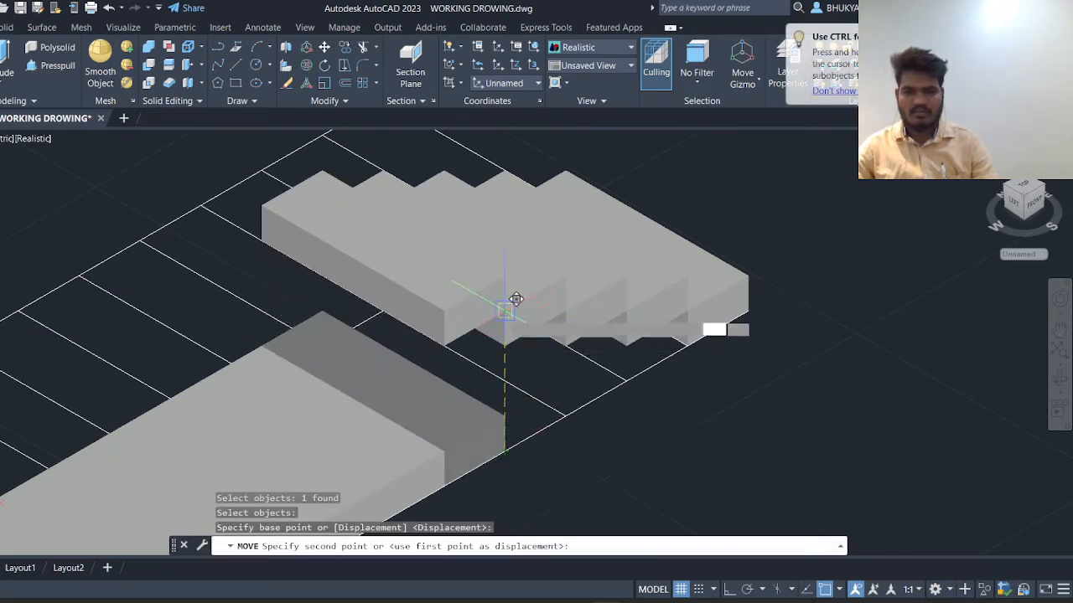
click(503, 311)
Step: Draw a vertical line 2'6 long with Ortho on, in the empty space beside the completed staircase
scroll(601, 301, down, 6)
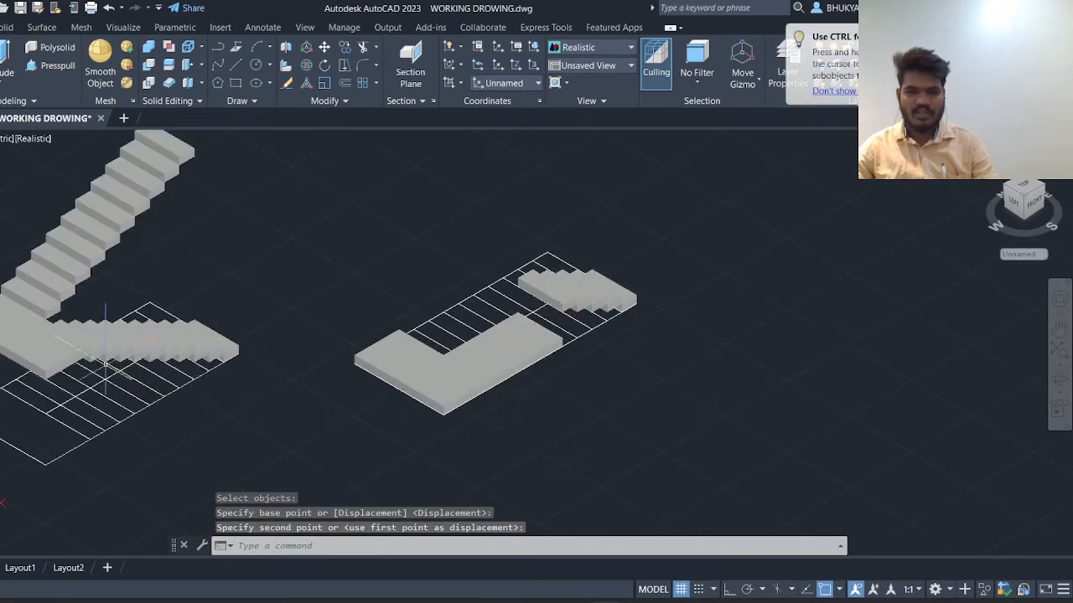
scroll(109, 324, down, 1)
scroll(118, 243, up, 5)
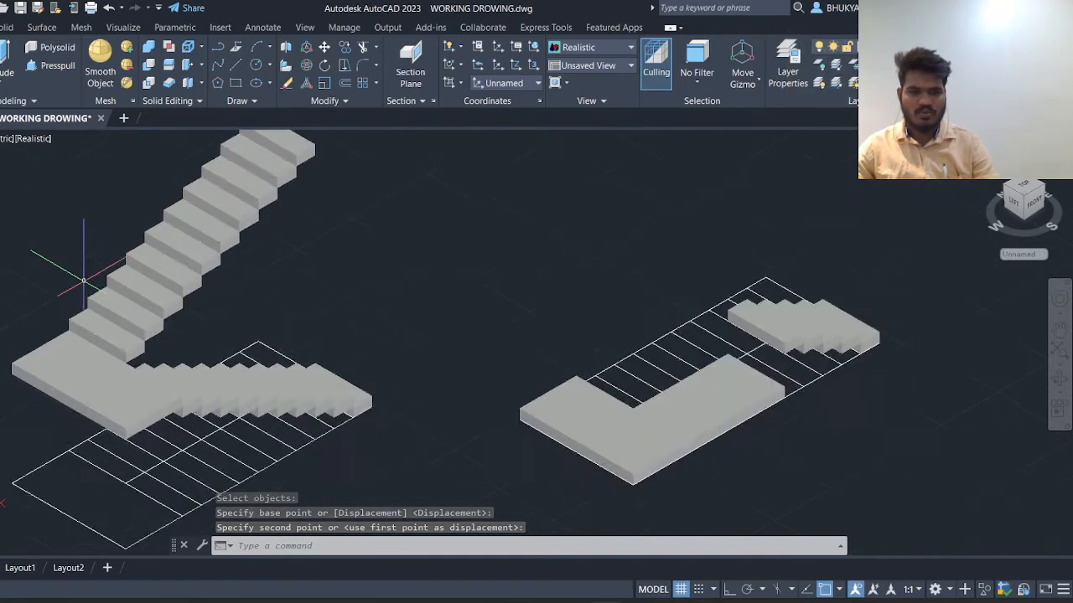
scroll(254, 273, down, 4)
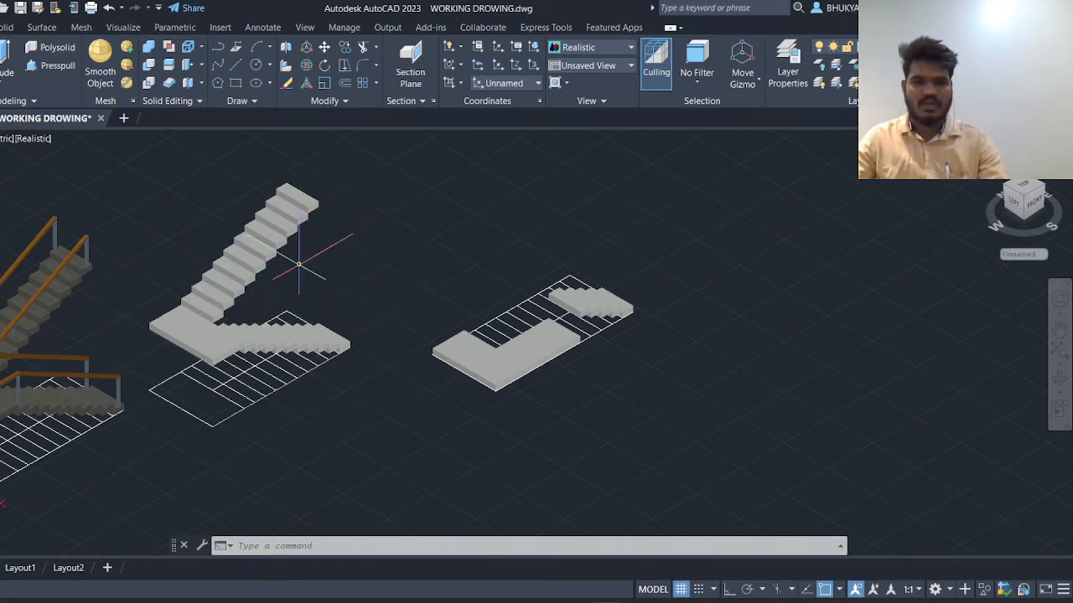
key(Escape)
key(Escape)
key(Escape)
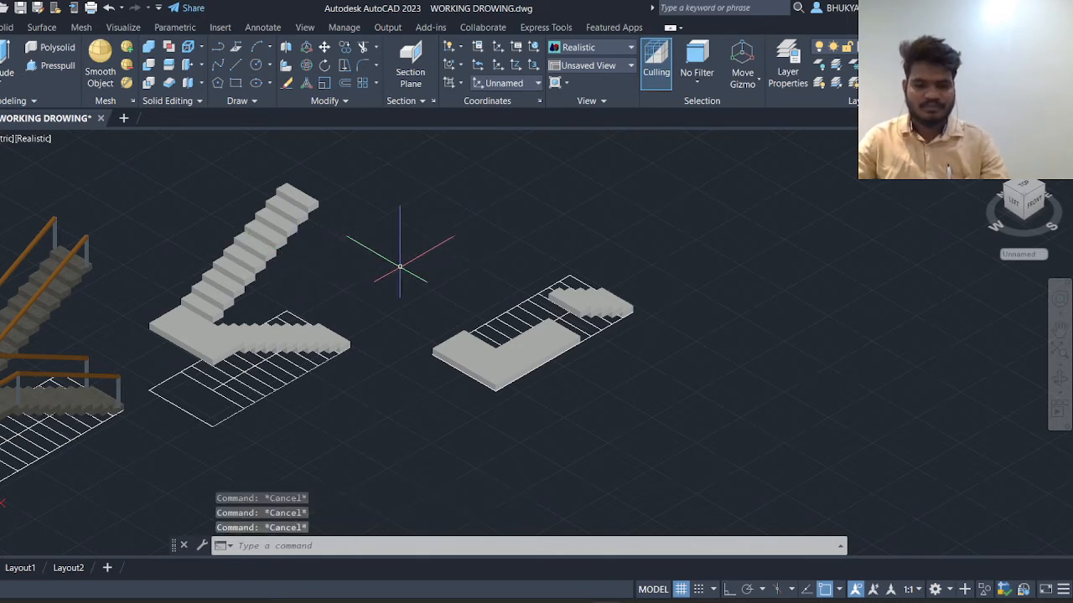
text(l)
key(Return)
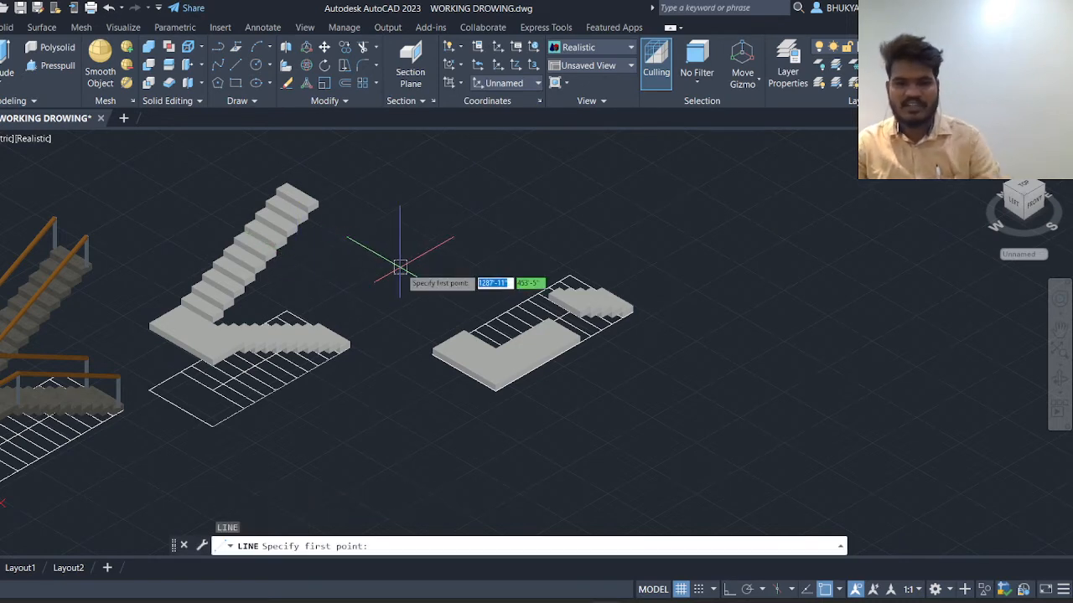
click(375, 282)
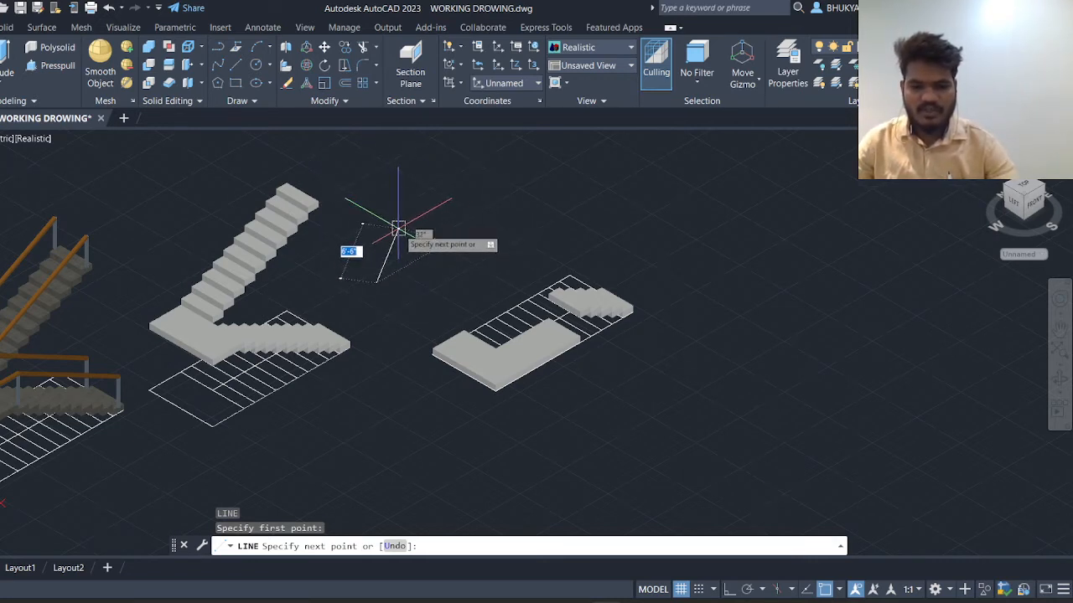
key(F8)
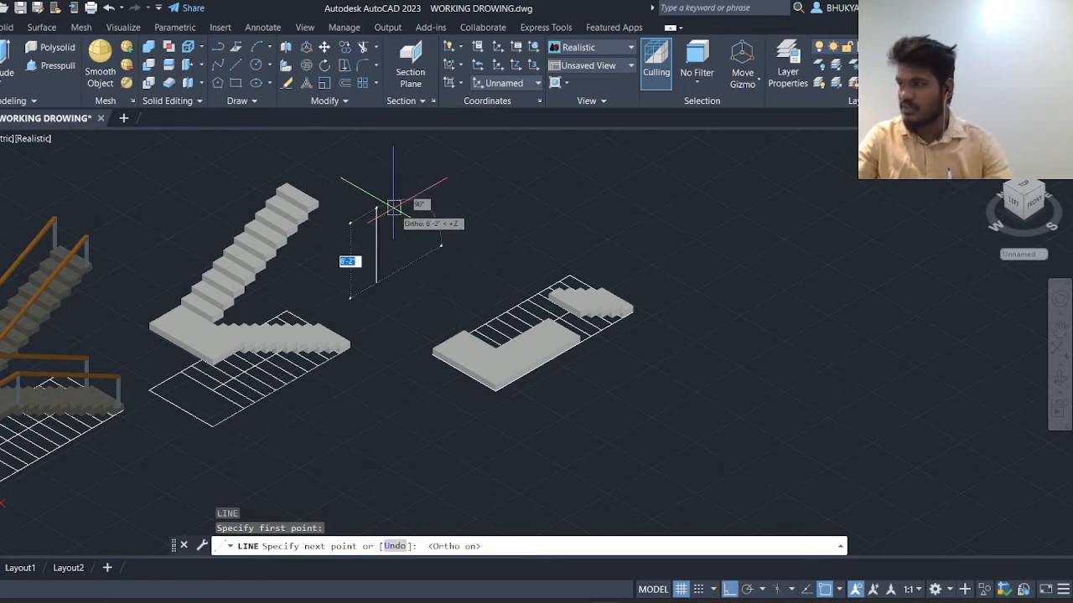
text('6)
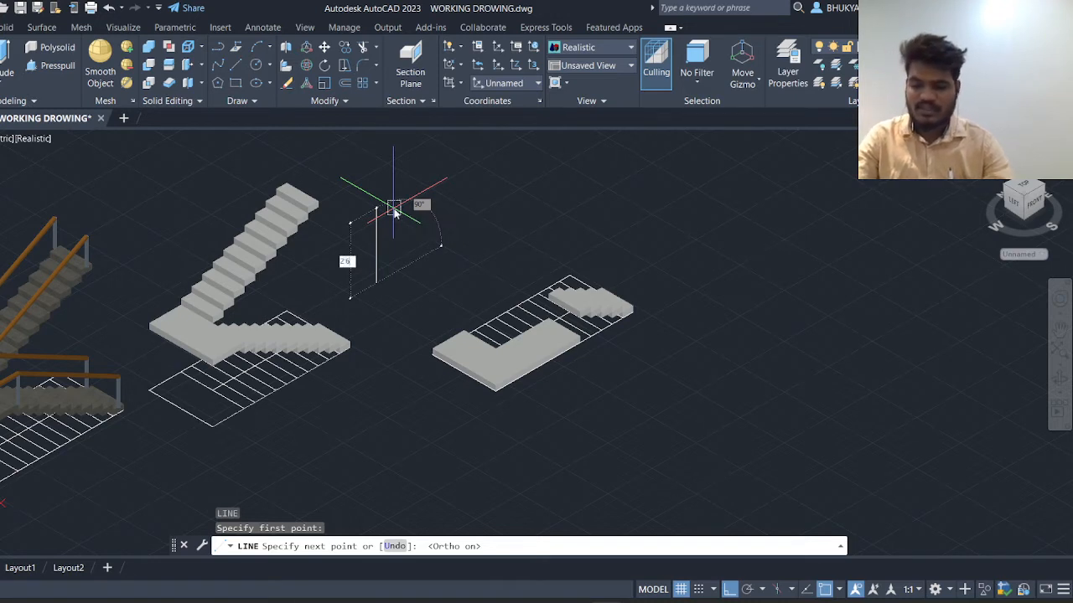
key(Return)
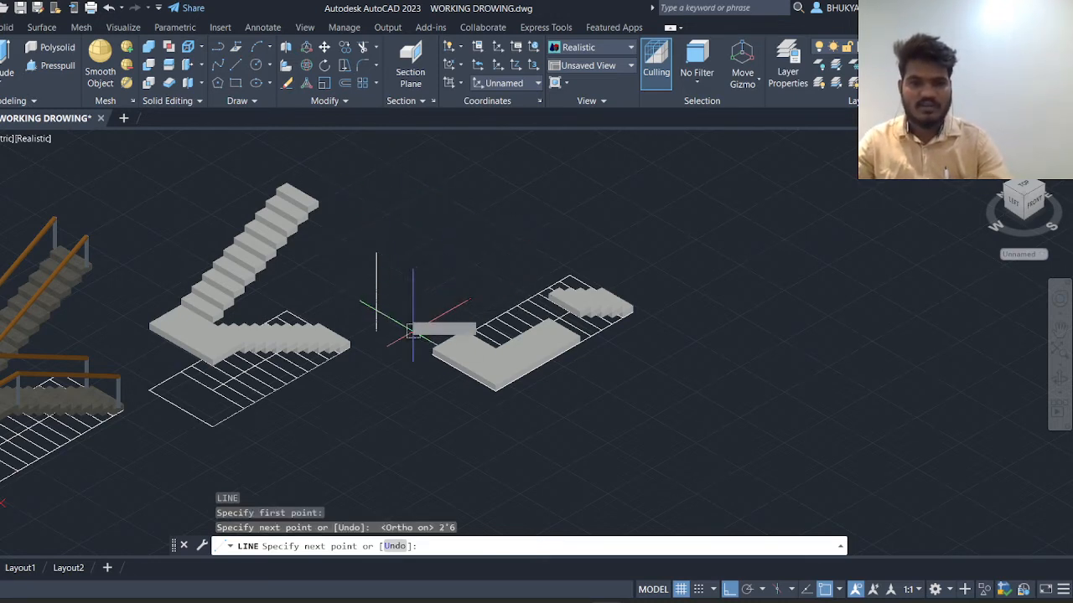
key(Escape)
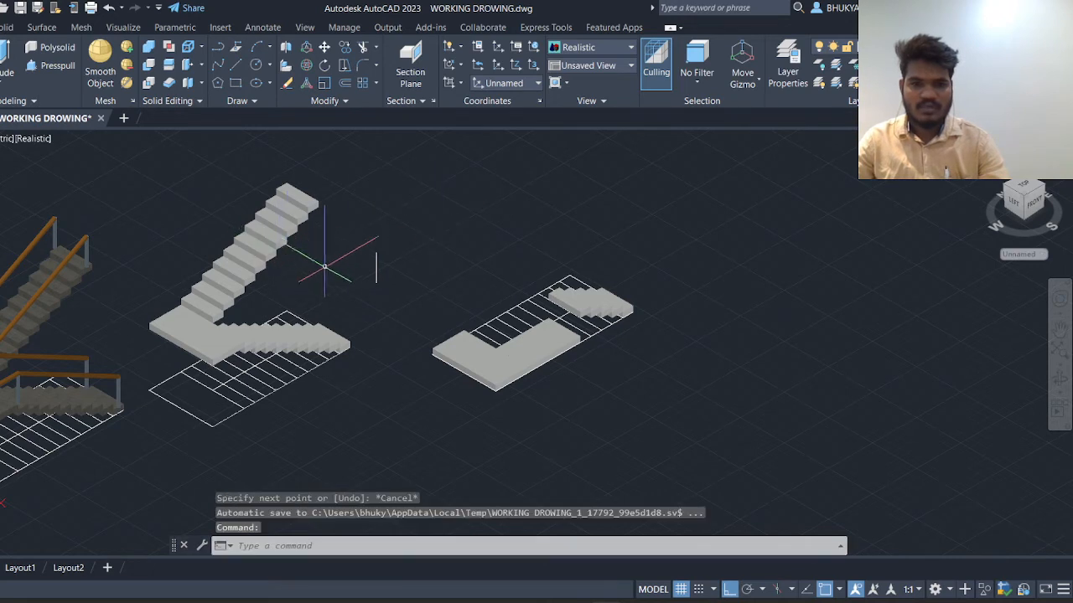
Step: Draw a circle of radius 1.5 beside the vertical line
scroll(359, 269, up, 2)
key(Escape)
key(Return)
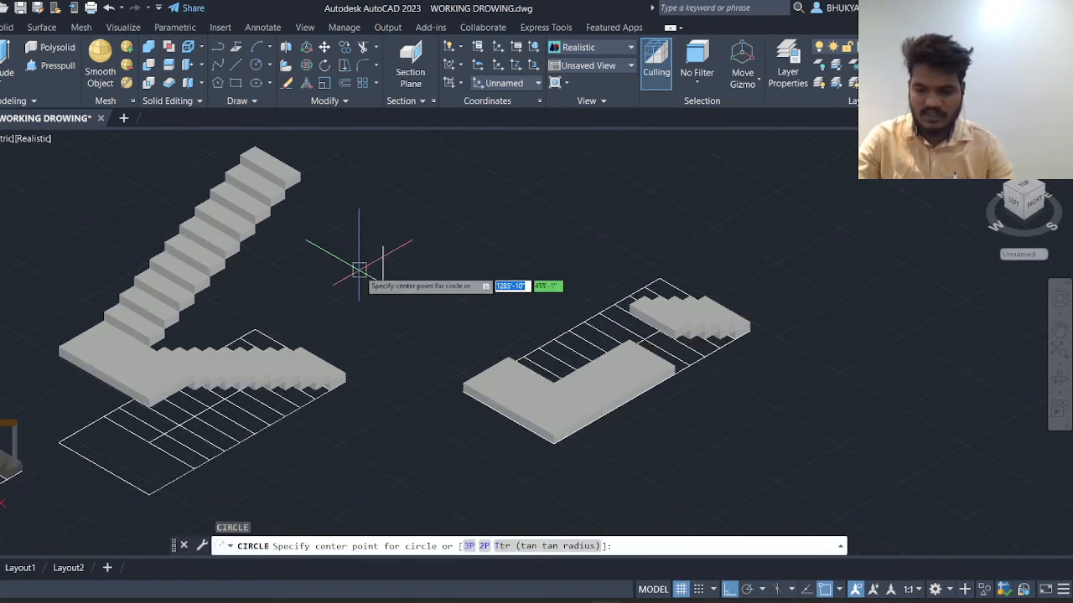
click(433, 264)
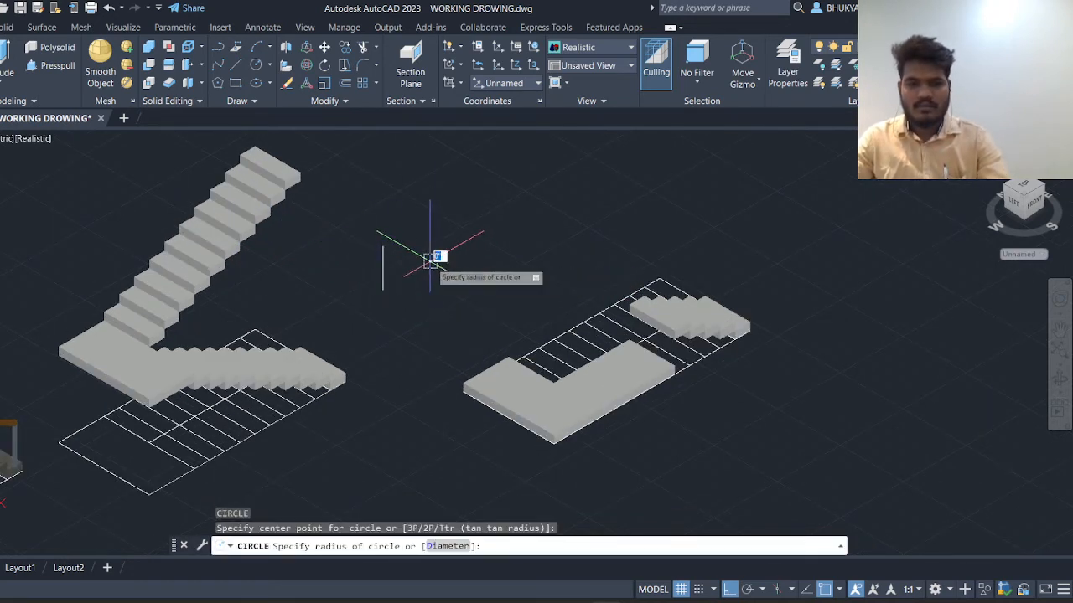
text(5)
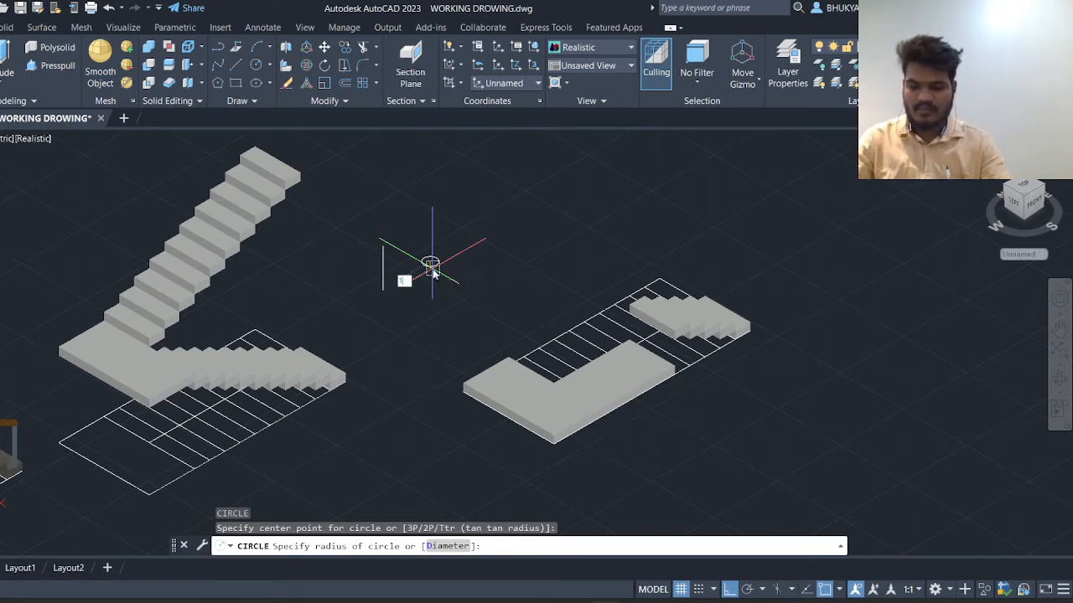
key(Return)
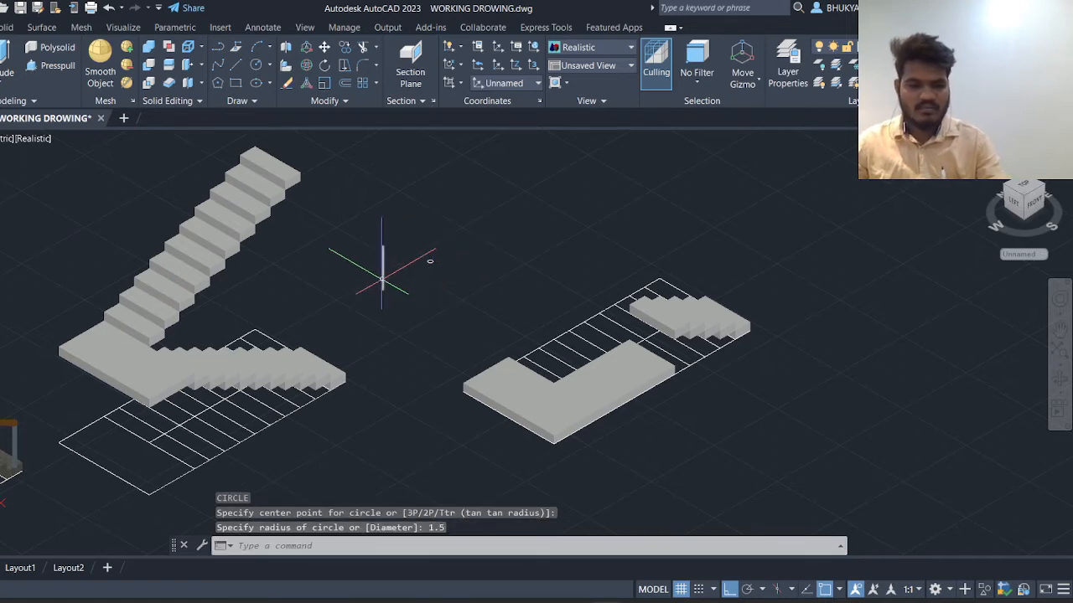
key(Escape)
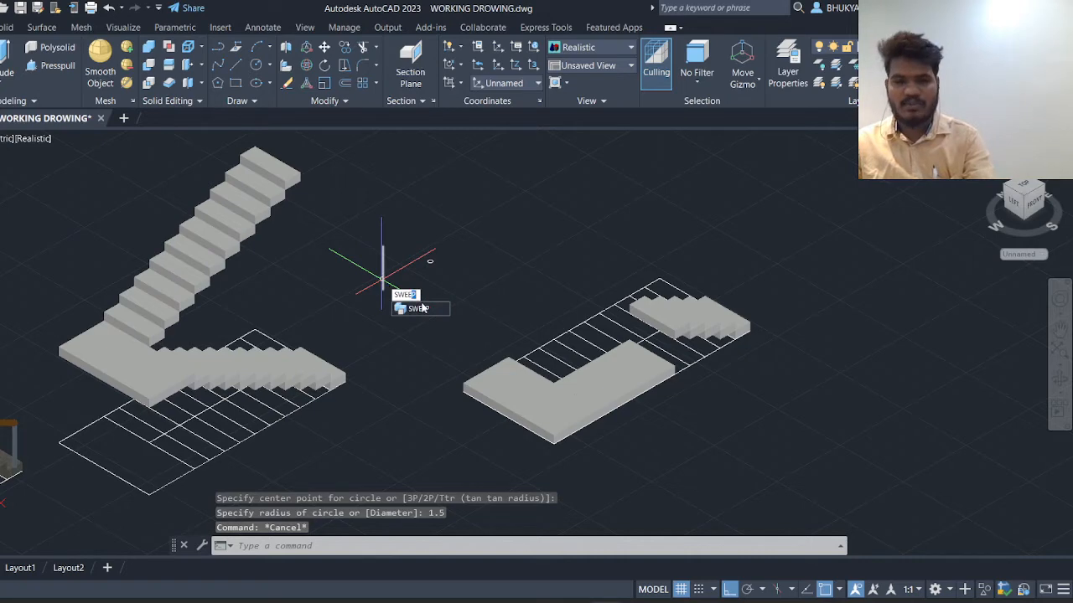
Step: Sweep the circle along the vertical line to make a solid railing post
click(423, 308)
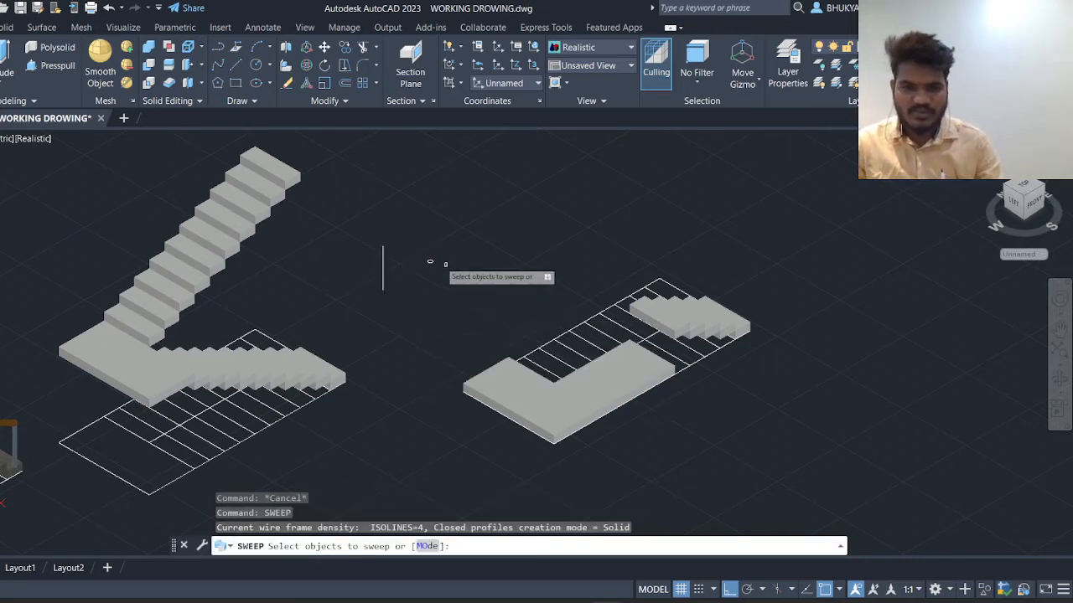
scroll(430, 262, up, 3)
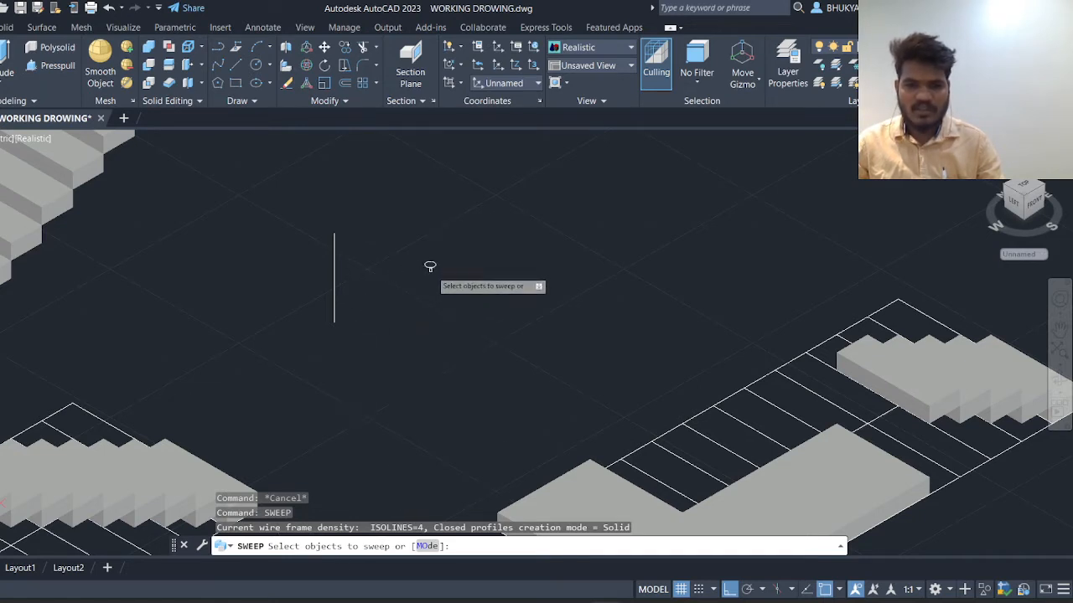
click(333, 271)
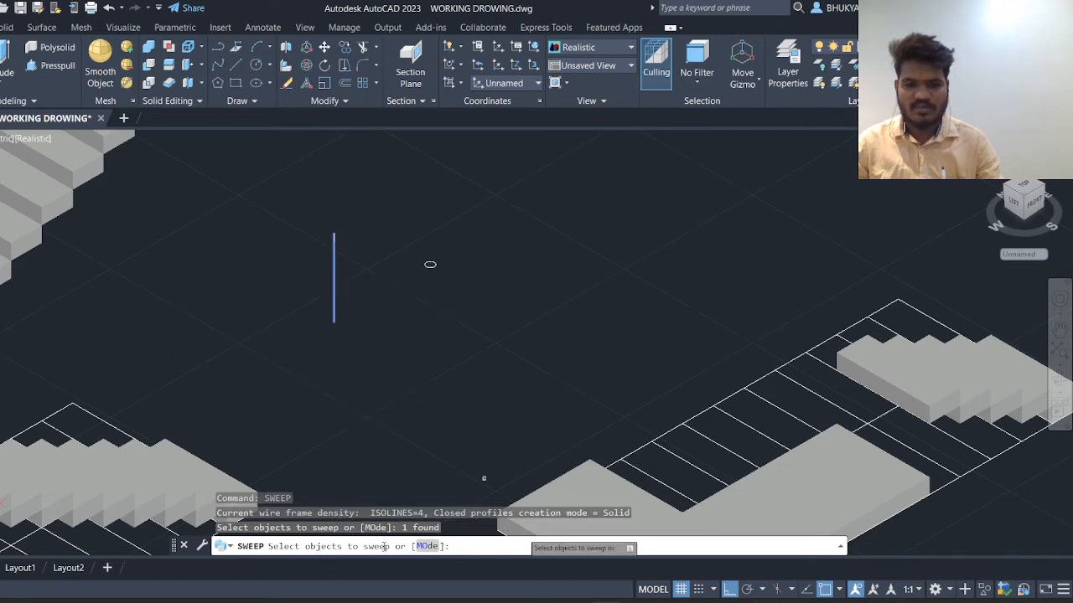
click(430, 264)
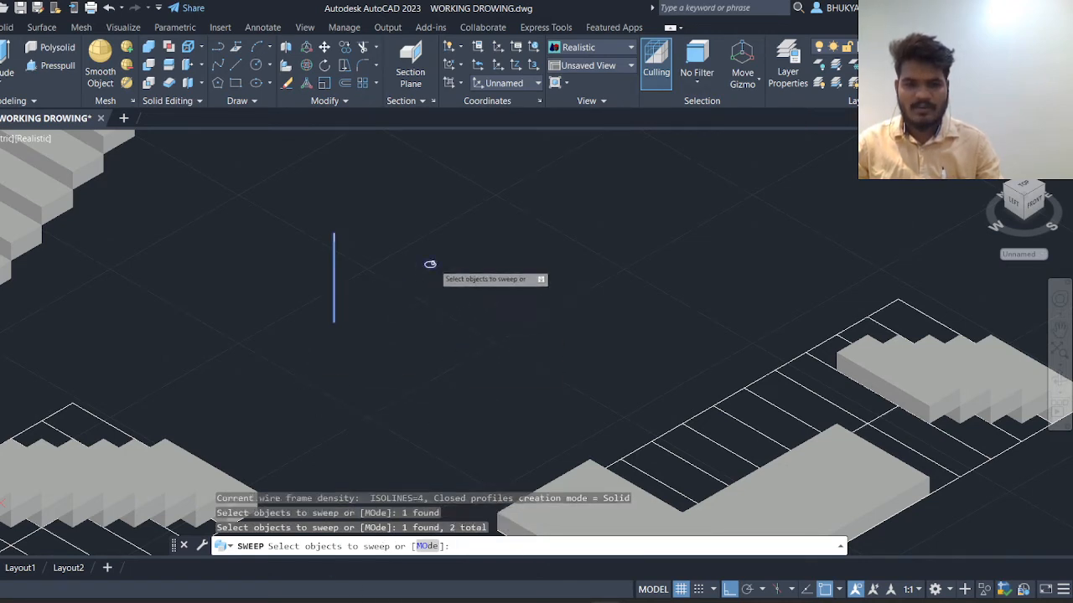
right_click(429, 263)
key(Return)
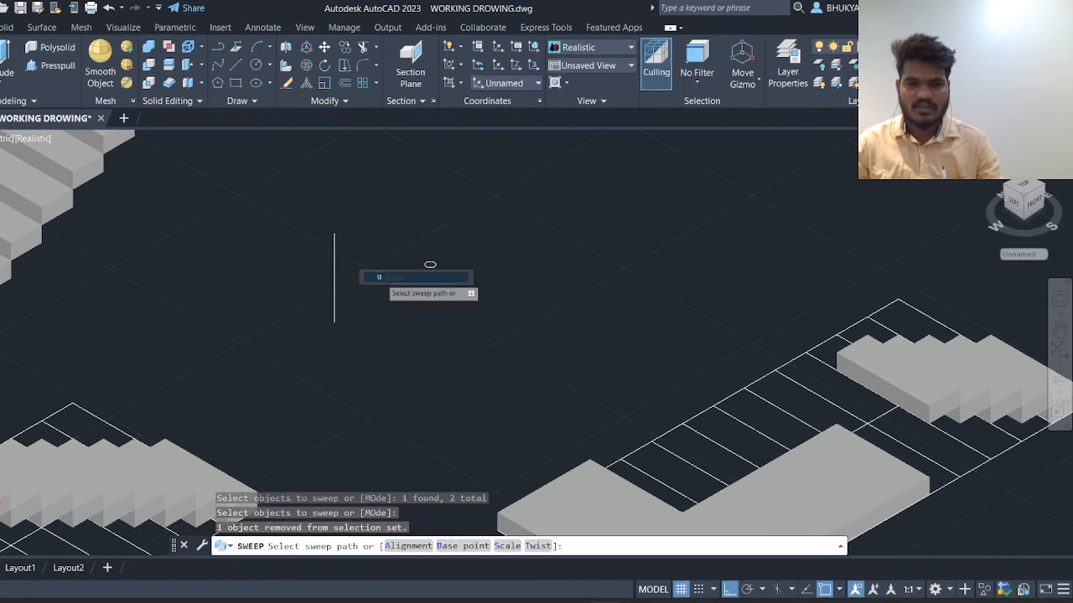
click(333, 276)
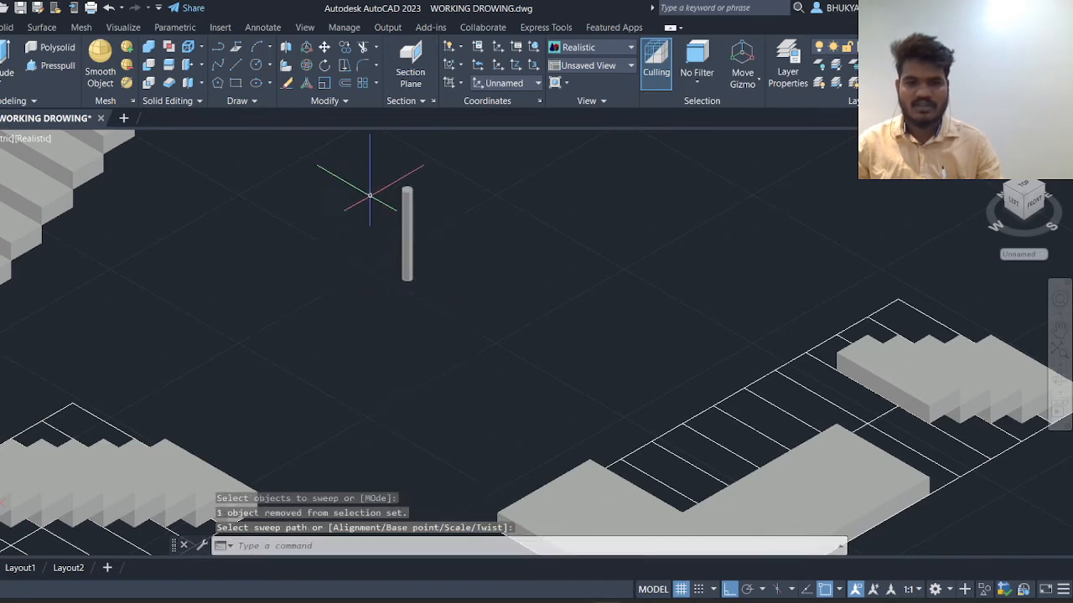
scroll(401, 201, down, 4)
key(Escape)
key(Escape)
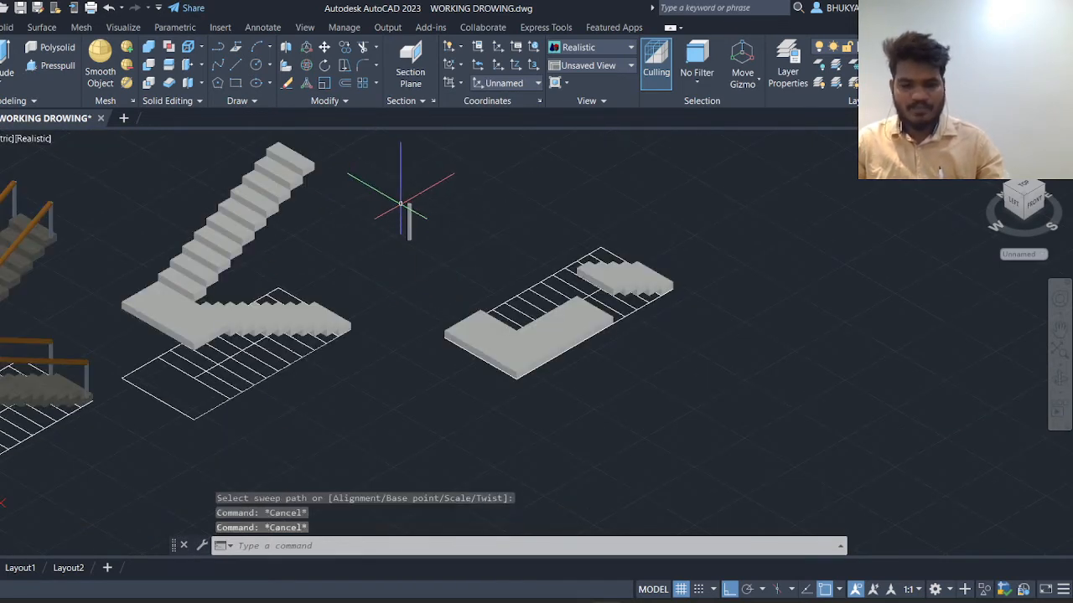
key(Escape)
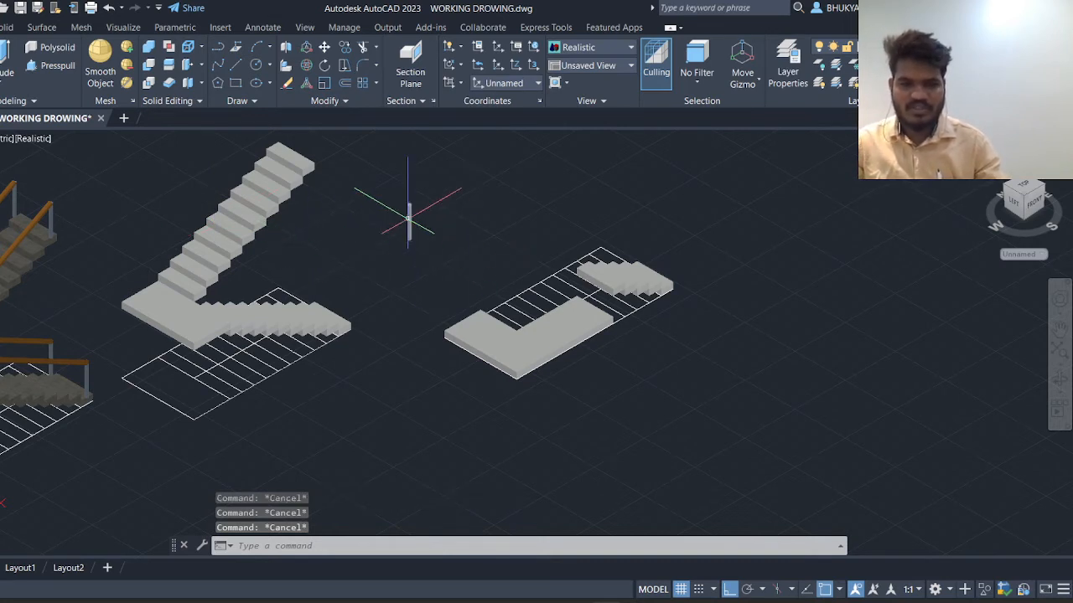
Step: Copy the post by the centre of its base, with Ortho off, onto both sides of the near flight's lowest tread
scroll(408, 218, up, 3)
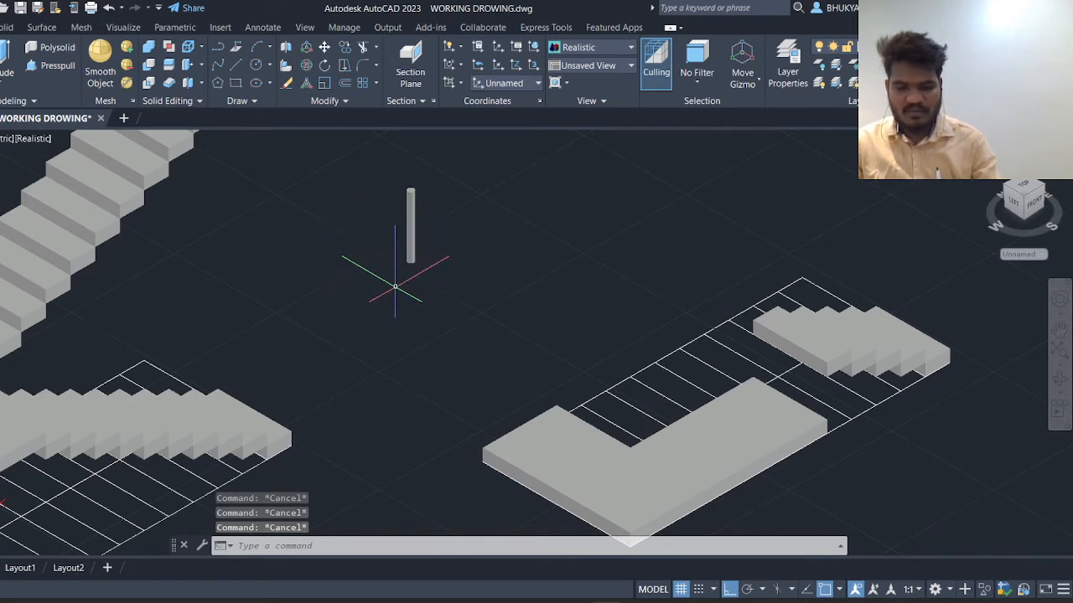
text(o)
key(Return)
click(453, 269)
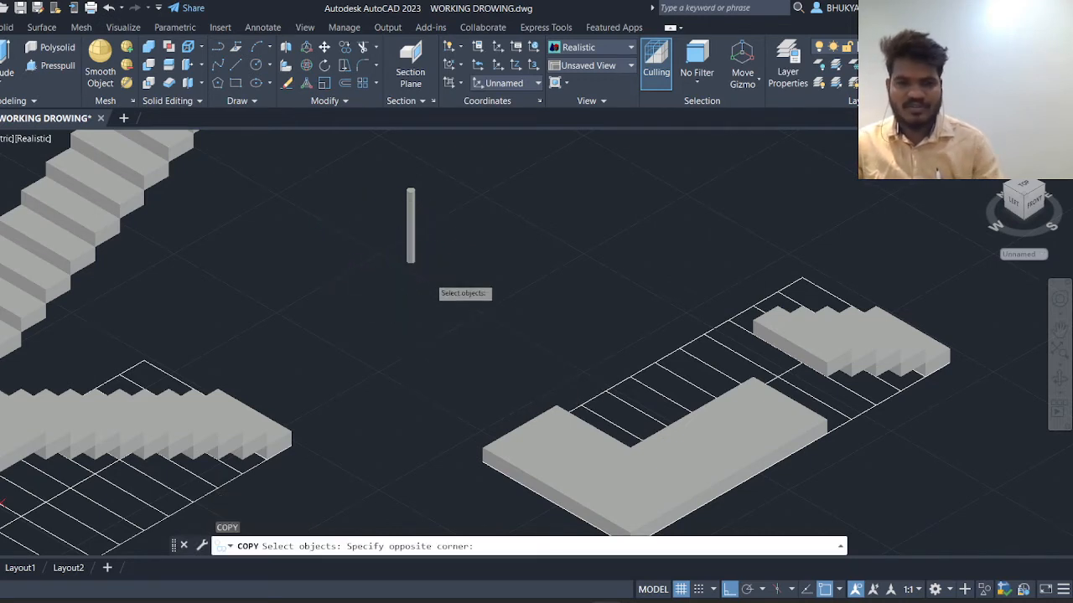
click(372, 185)
scroll(405, 257, up, 8)
key(Return)
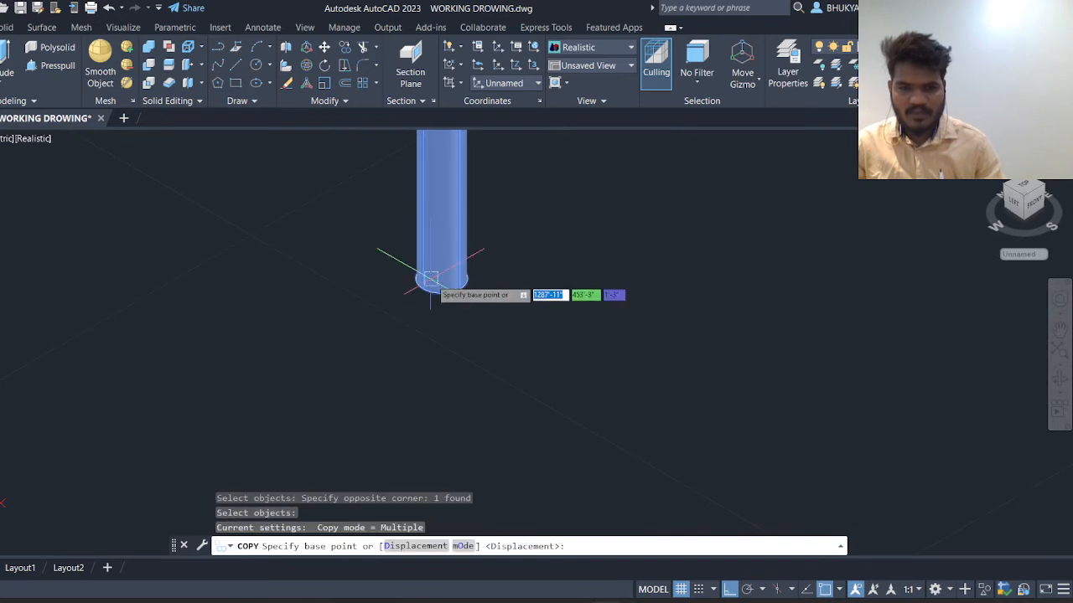
click(442, 280)
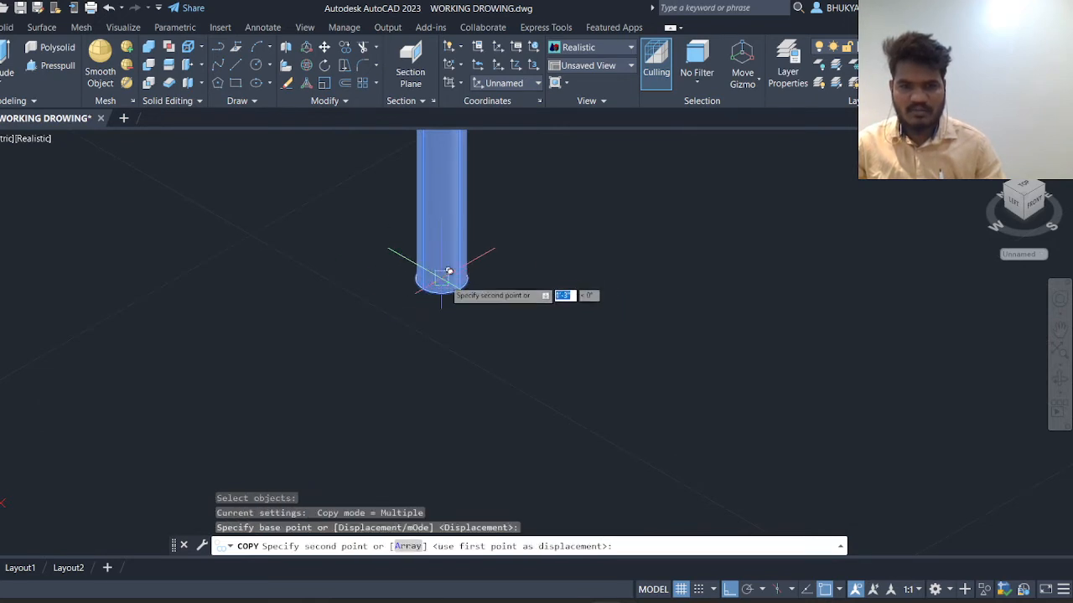
scroll(453, 273, down, 8)
scroll(455, 292, down, 2)
scroll(418, 323, up, 4)
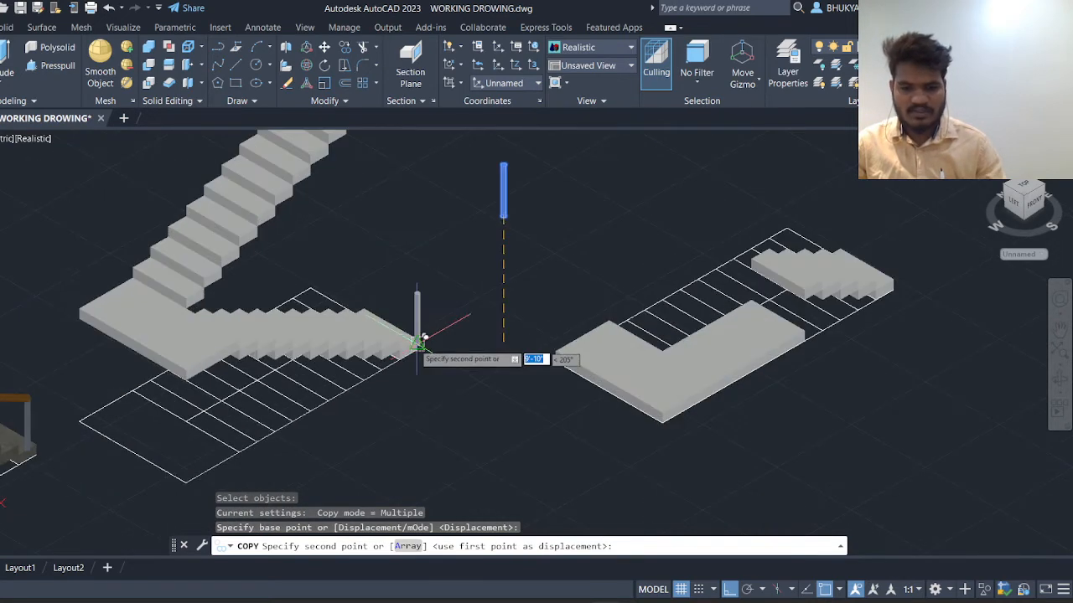
key(F8)
scroll(417, 329, up, 4)
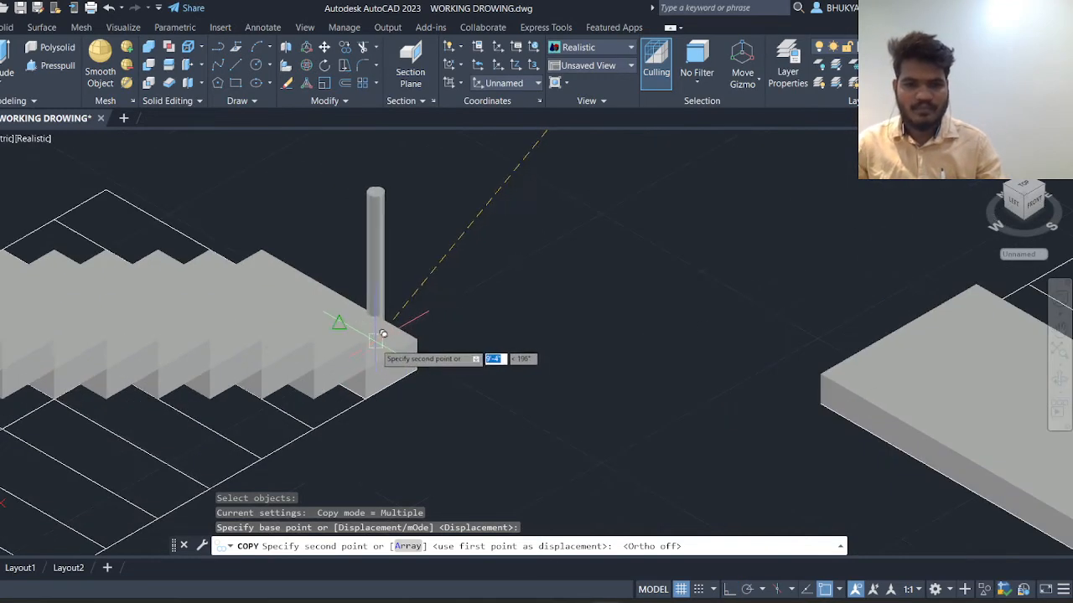
middle_drag(383, 336, 399, 347)
click(396, 348)
scroll(239, 253, up, 4)
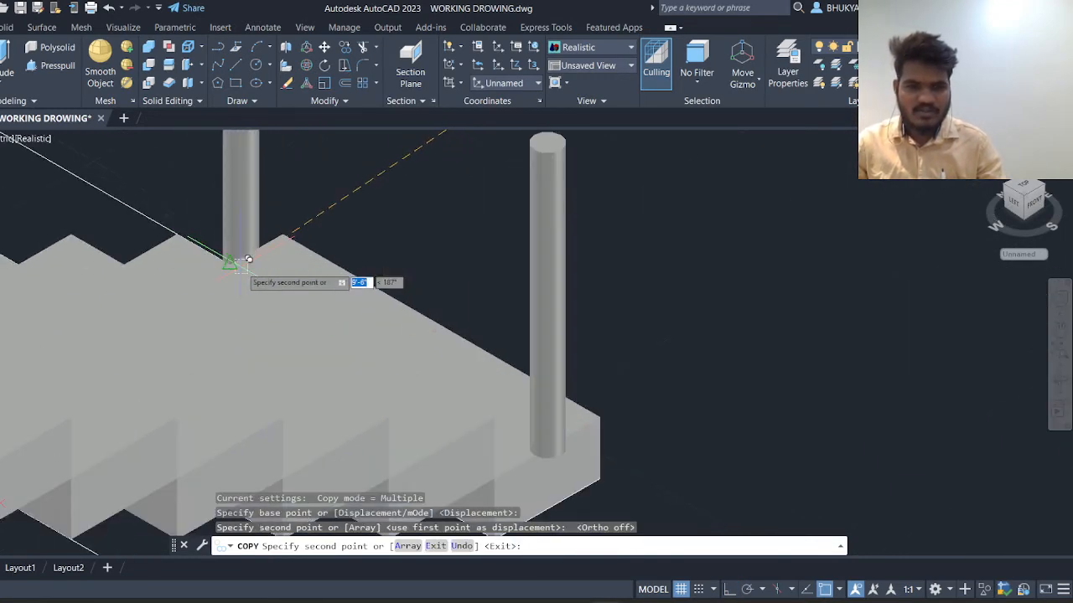
click(235, 259)
Step: Place further post copies on the landing: at its outer corners and where each side of both flights meets it
scroll(440, 233, down, 6)
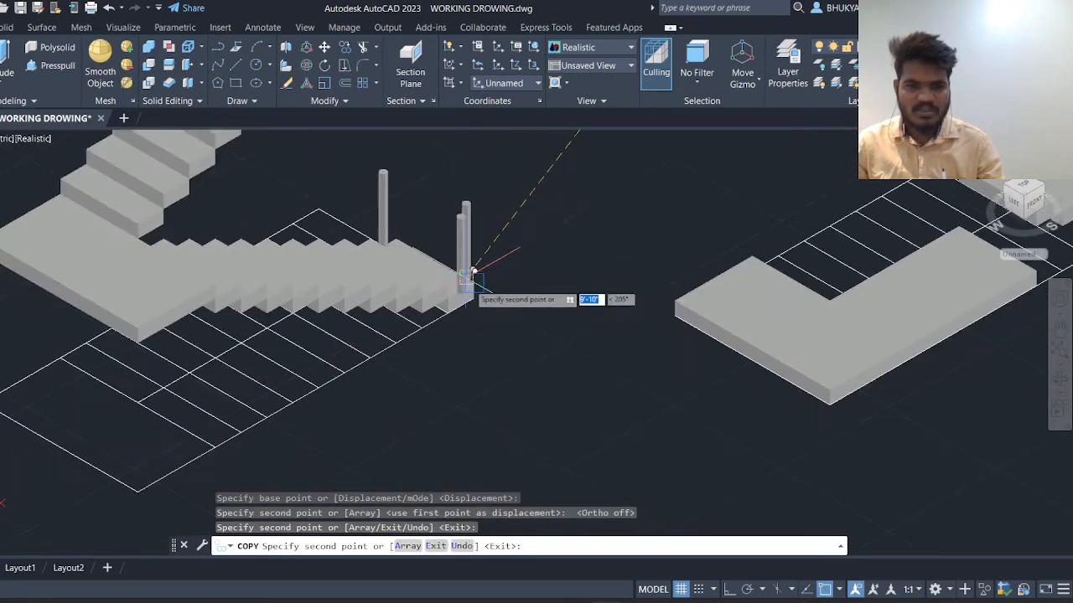
scroll(215, 270, up, 5)
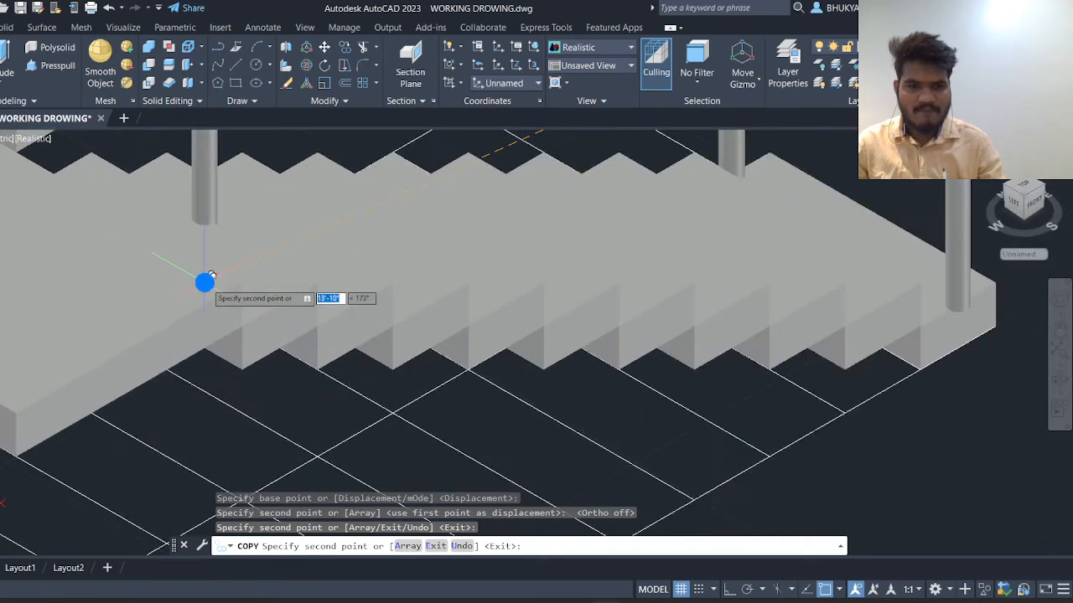
click(354, 283)
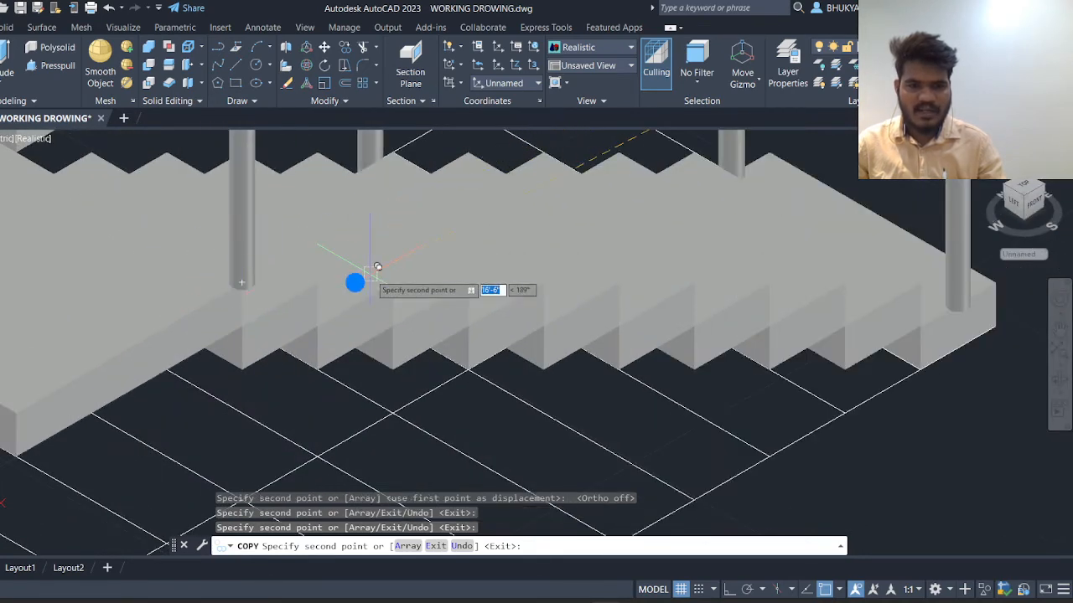
scroll(283, 296, down, 5)
click(231, 327)
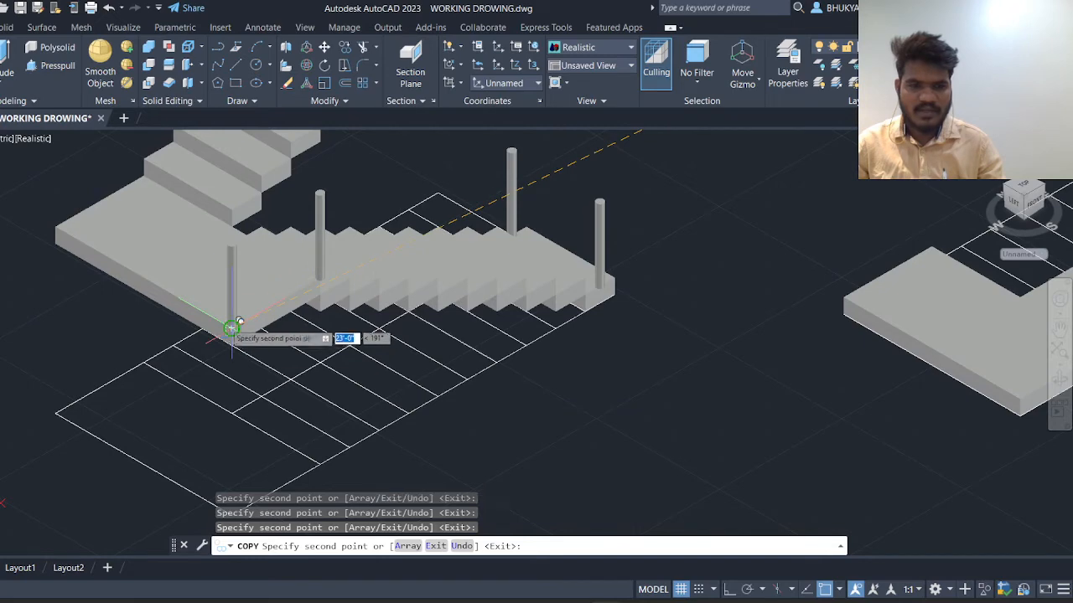
click(55, 226)
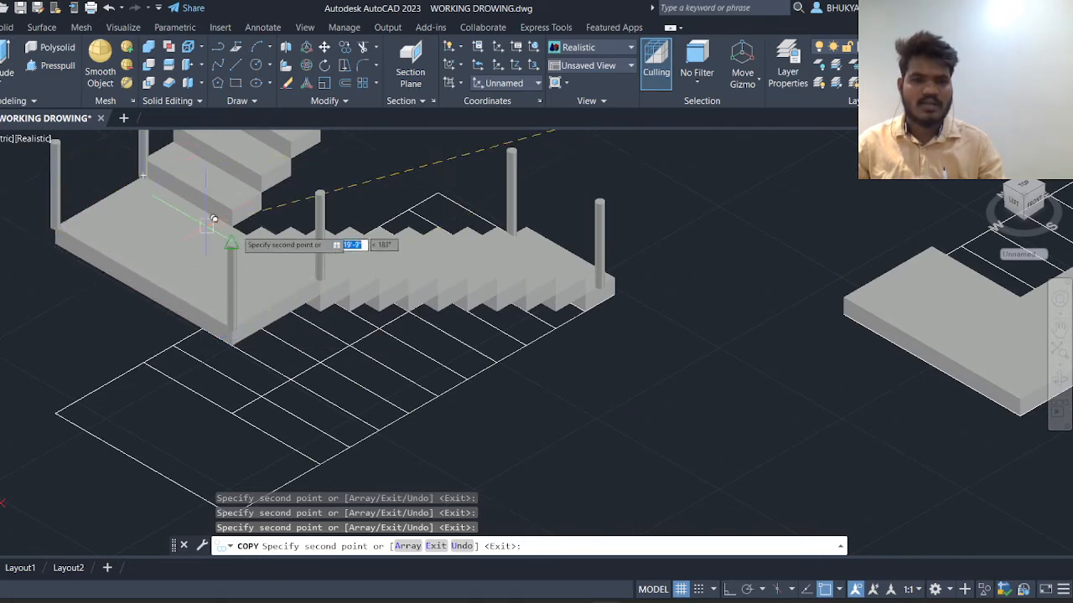
scroll(240, 235, up, 5)
scroll(233, 237, down, 5)
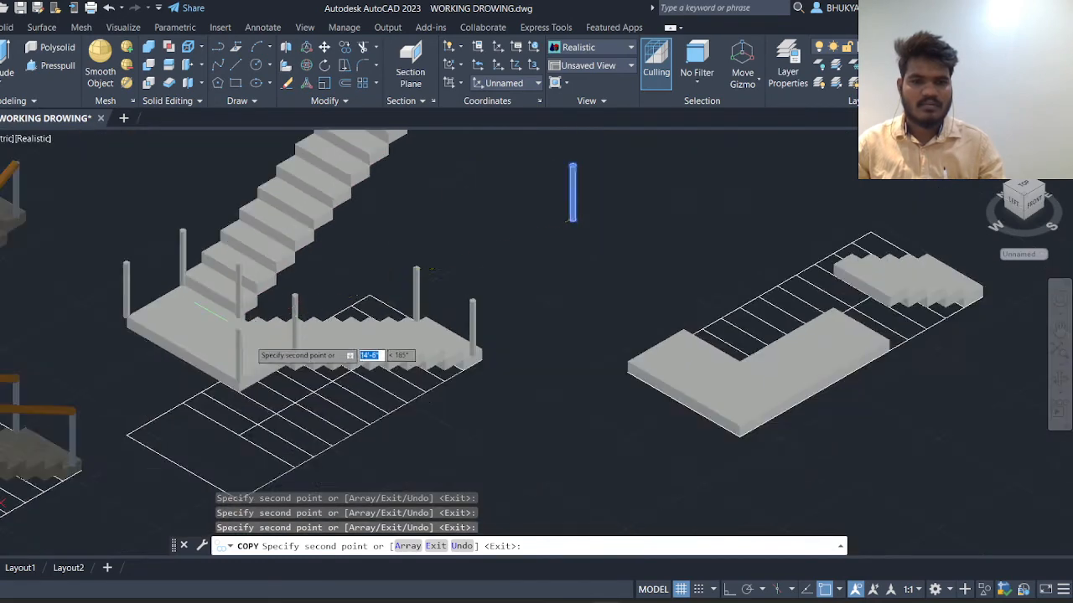
Step: Place post copies on both sides of the far flight's top tread and finish copying
scroll(330, 240, down, 3)
scroll(327, 241, up, 6)
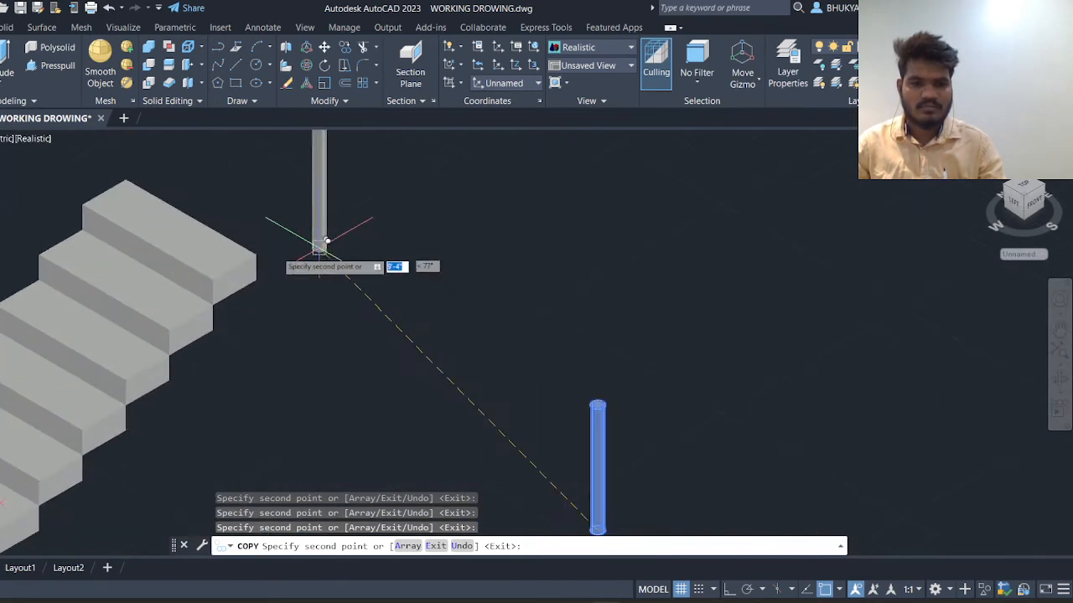
click(237, 245)
scroll(272, 255, down, 4)
scroll(216, 239, up, 4)
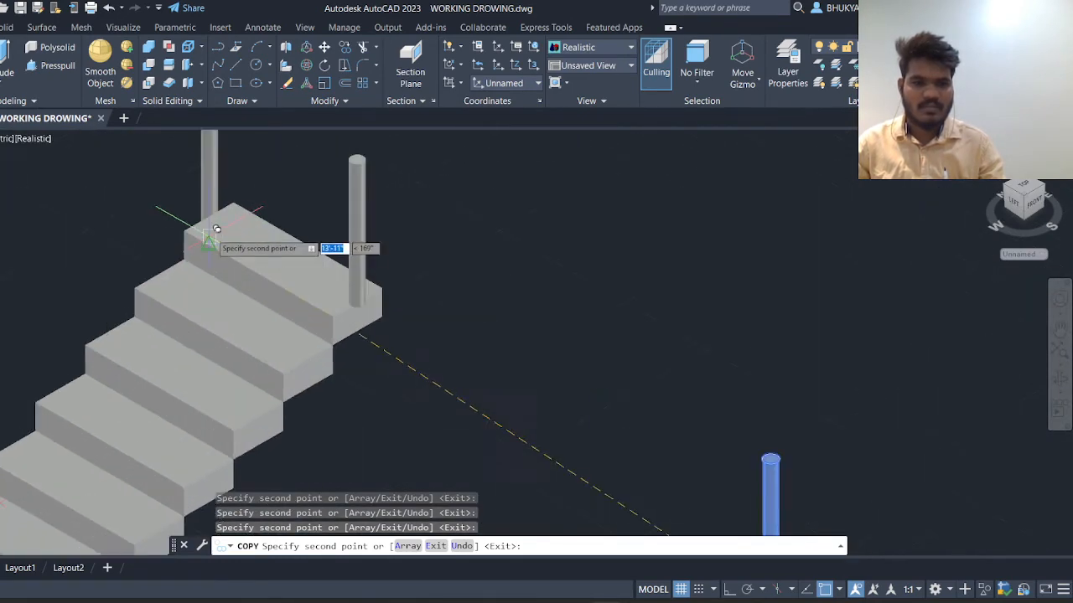
scroll(285, 181, down, 2)
scroll(286, 181, down, 3)
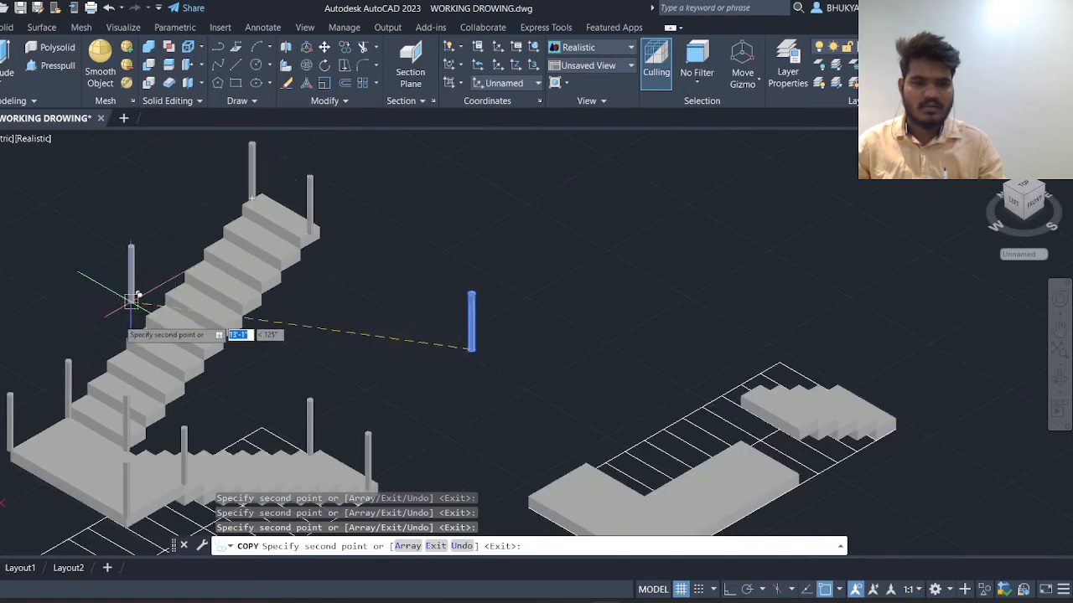
key(Escape)
key(Escape)
scroll(397, 240, down, 2)
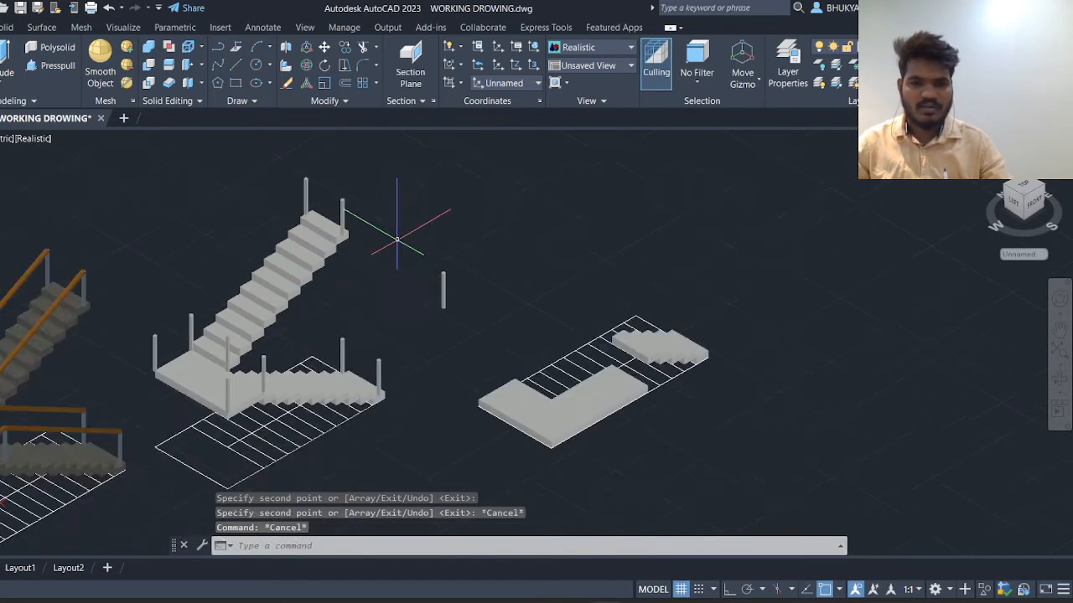
key(Escape)
key(Escape)
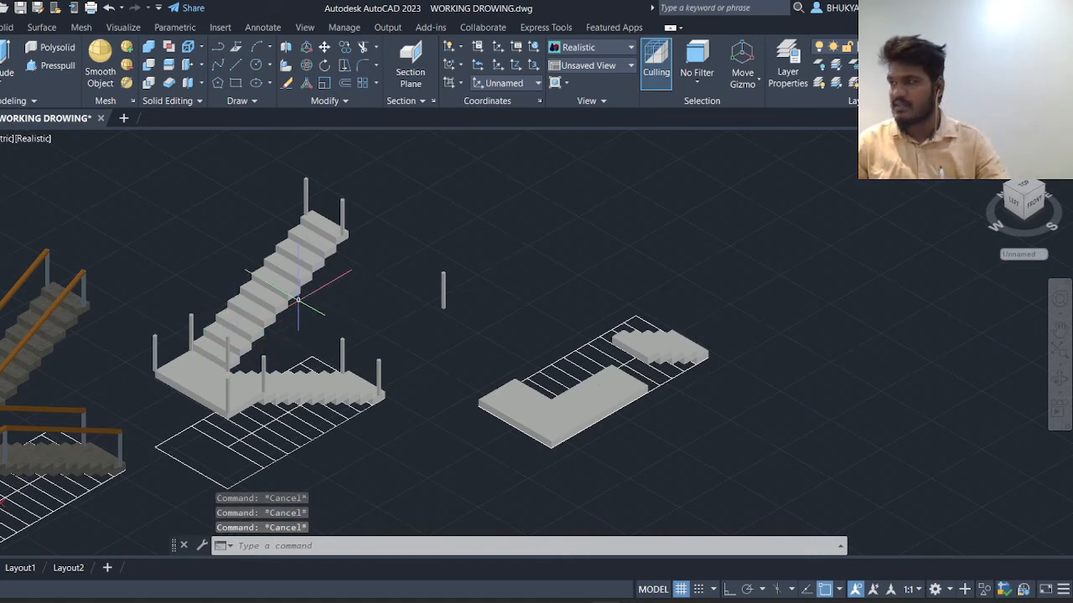
Step: Draw a line along the near flight's outer side, from the top centre of the lowest post to that of the landing post
text(l)
key(Return)
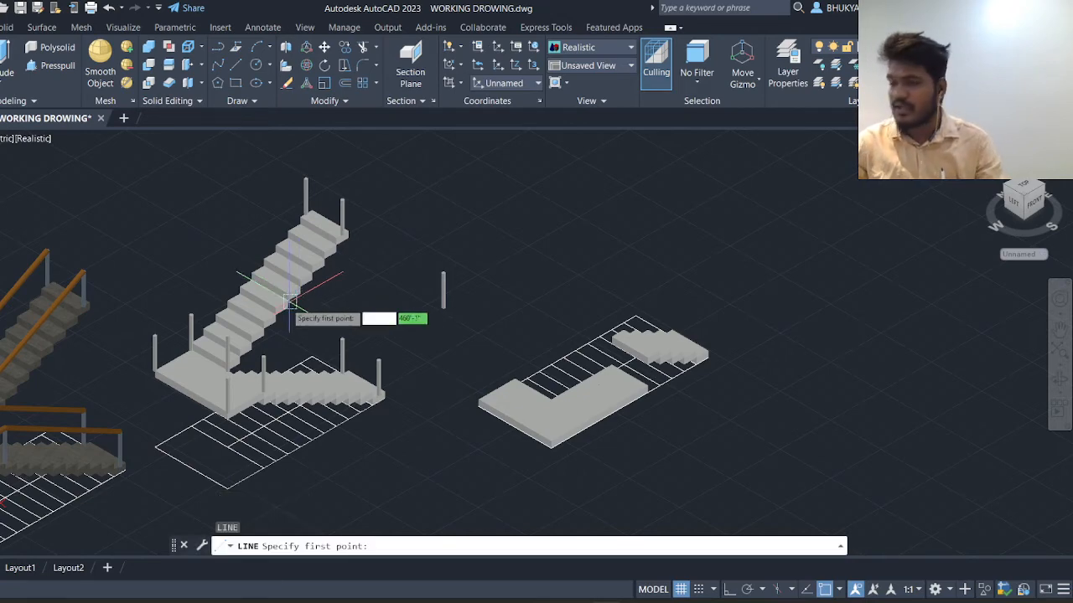
scroll(353, 377, up, 3)
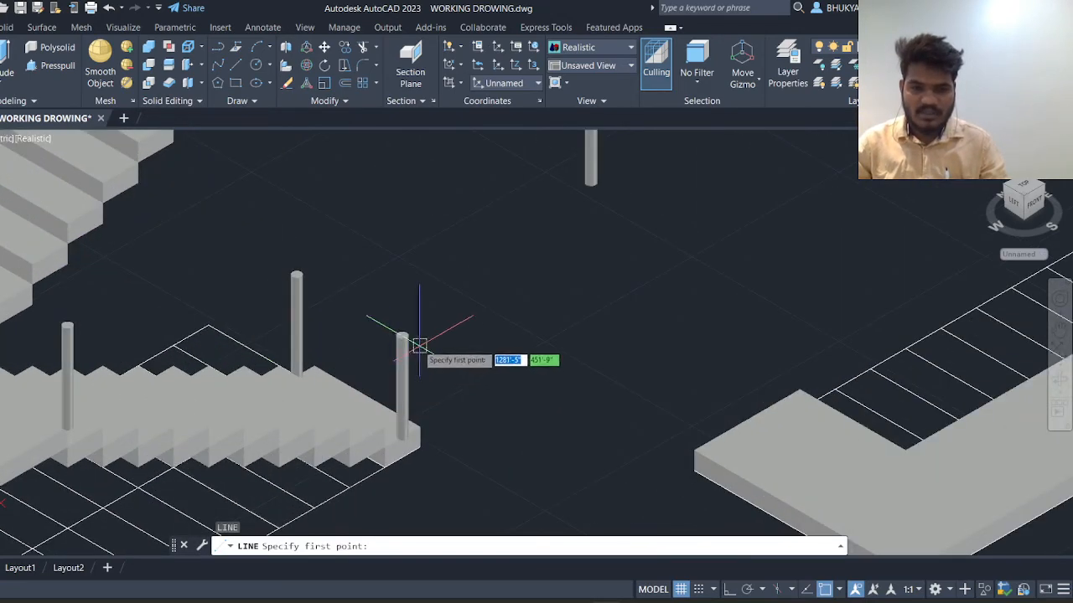
scroll(411, 325, up, 3)
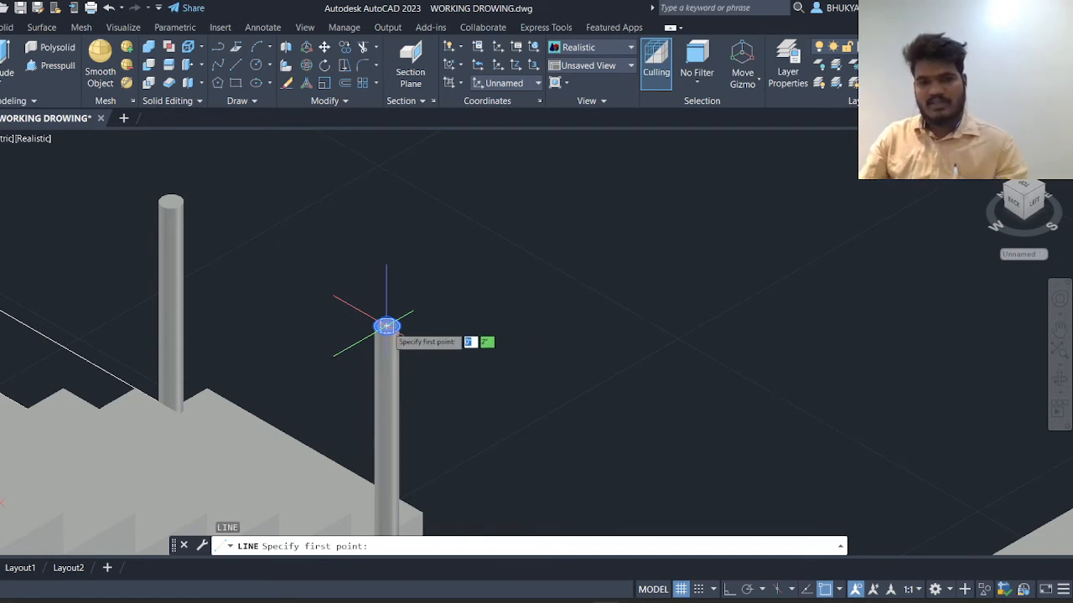
click(386, 325)
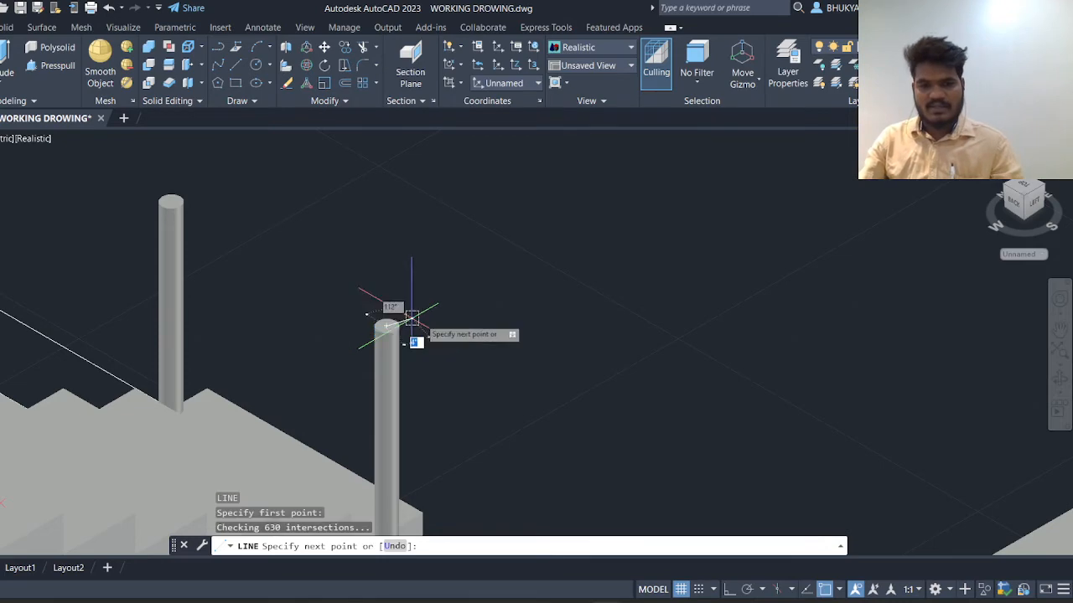
scroll(398, 328, down, 3)
scroll(125, 300, up, 5)
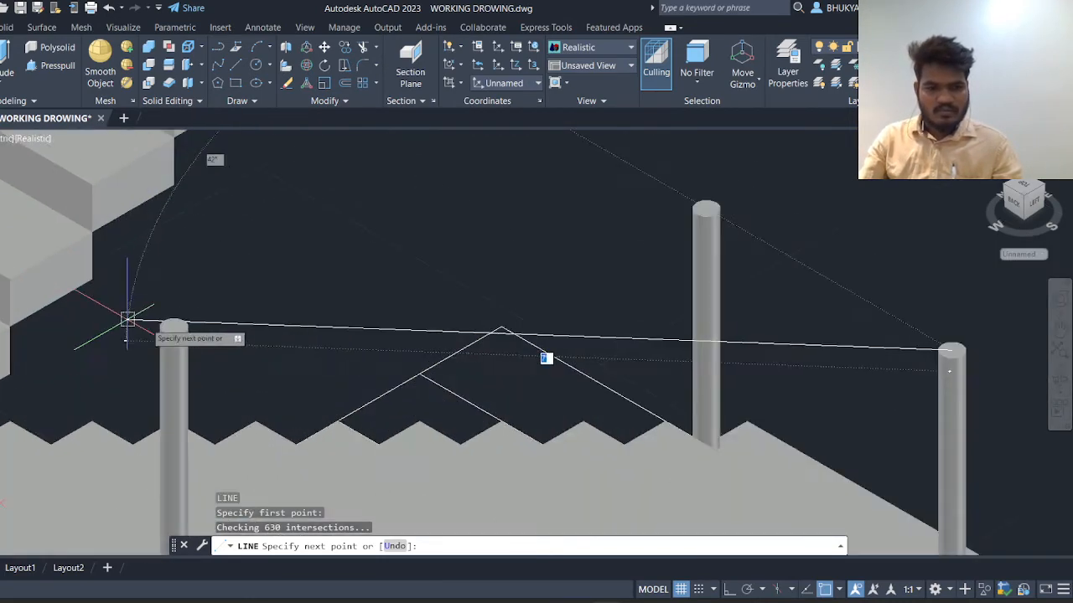
click(170, 326)
Step: Continue the line over the tops of the landing's outer posts and up to the far flight's uppermost outer post
scroll(172, 326, down, 4)
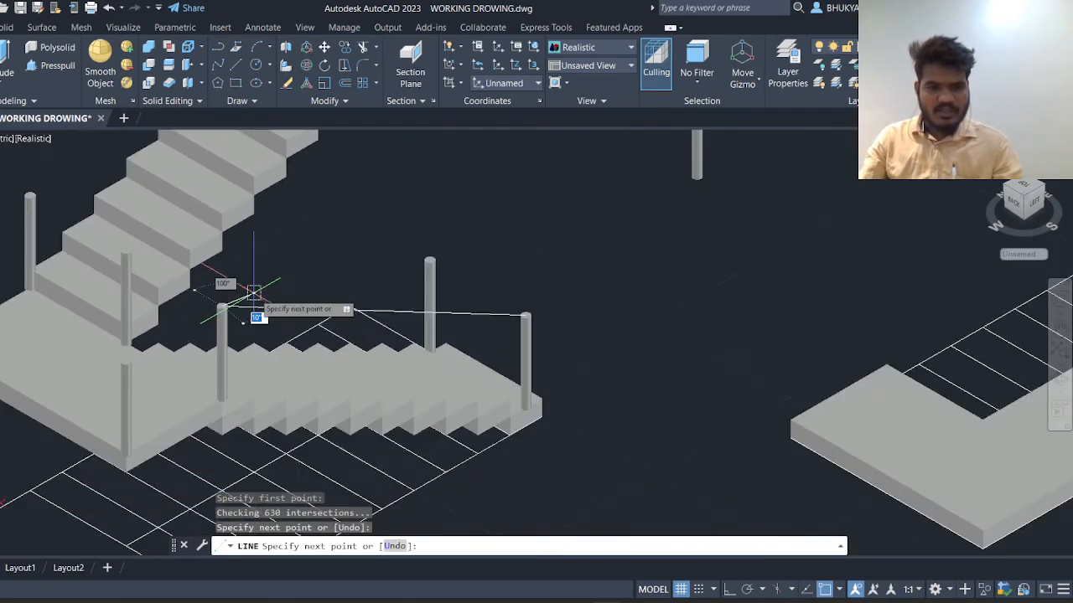
click(124, 361)
scroll(125, 362, down, 4)
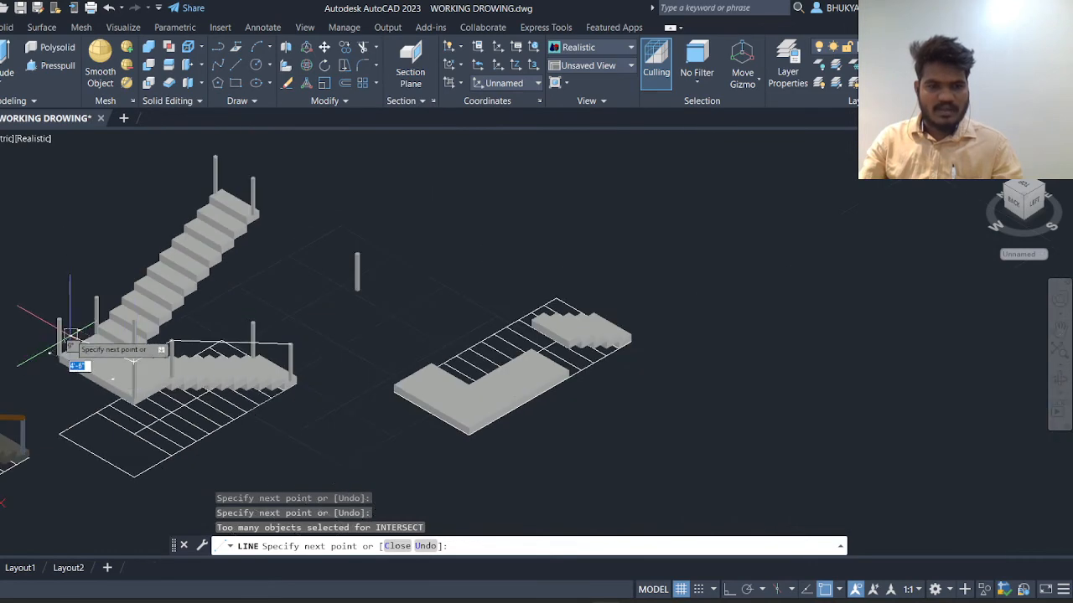
scroll(65, 317, up, 5)
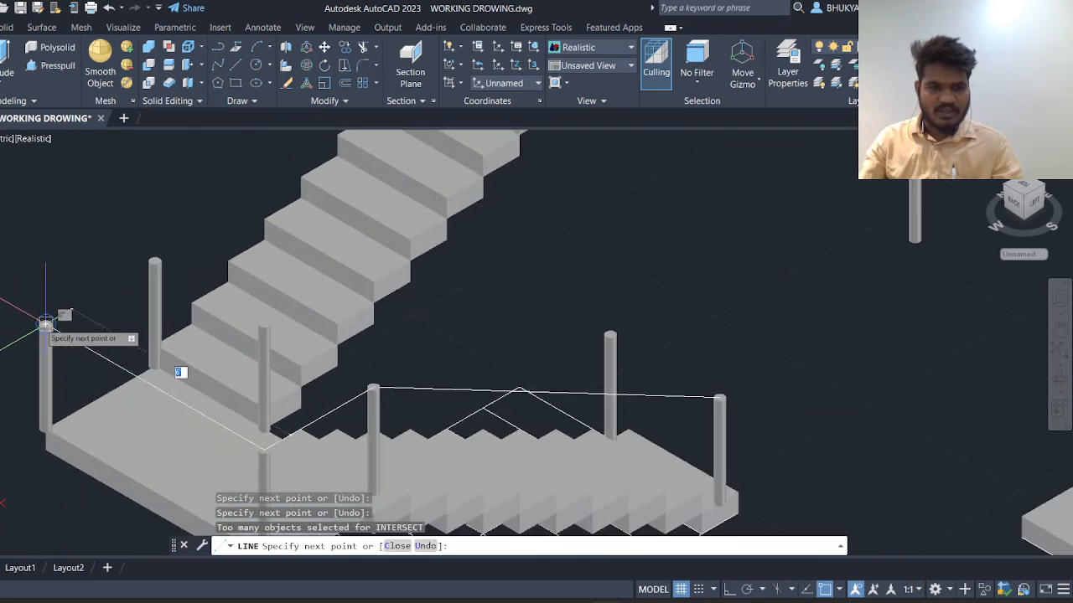
scroll(46, 328, down, 4)
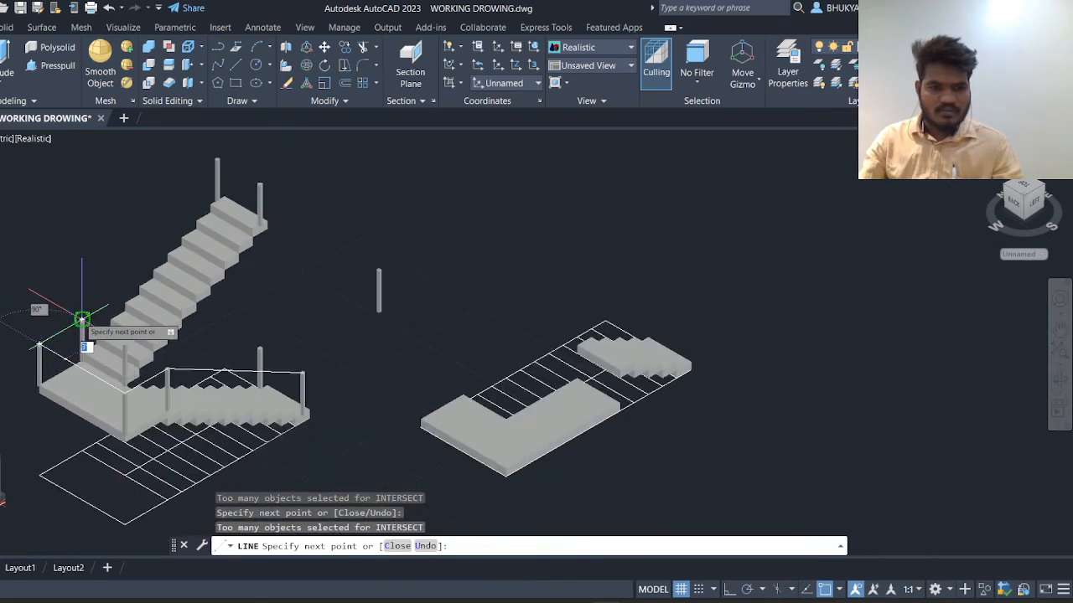
click(217, 160)
key(Return)
Step: Draw the inner railing line from the far flight's top post through the inner landing post to the near flight's lowest inner post
key(Return)
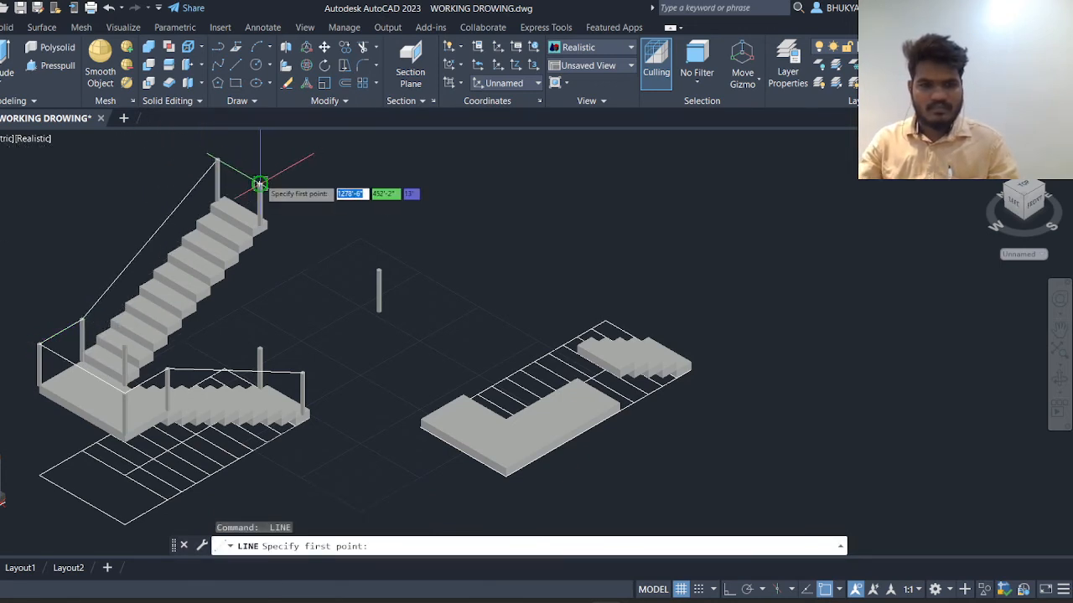
click(259, 184)
click(124, 344)
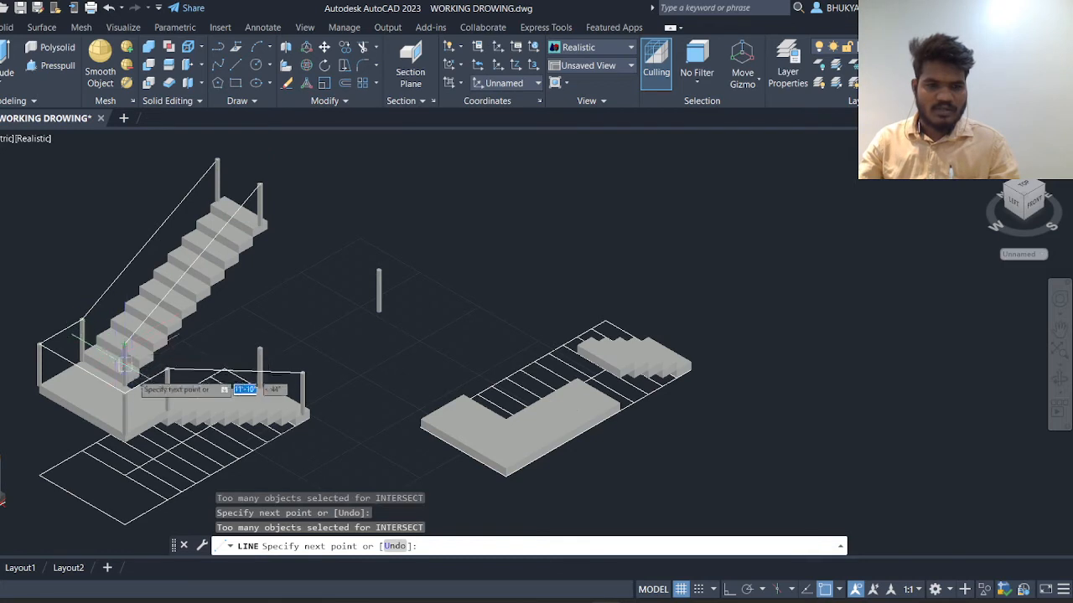
click(260, 347)
key(Escape)
key(Escape)
key(Escape)
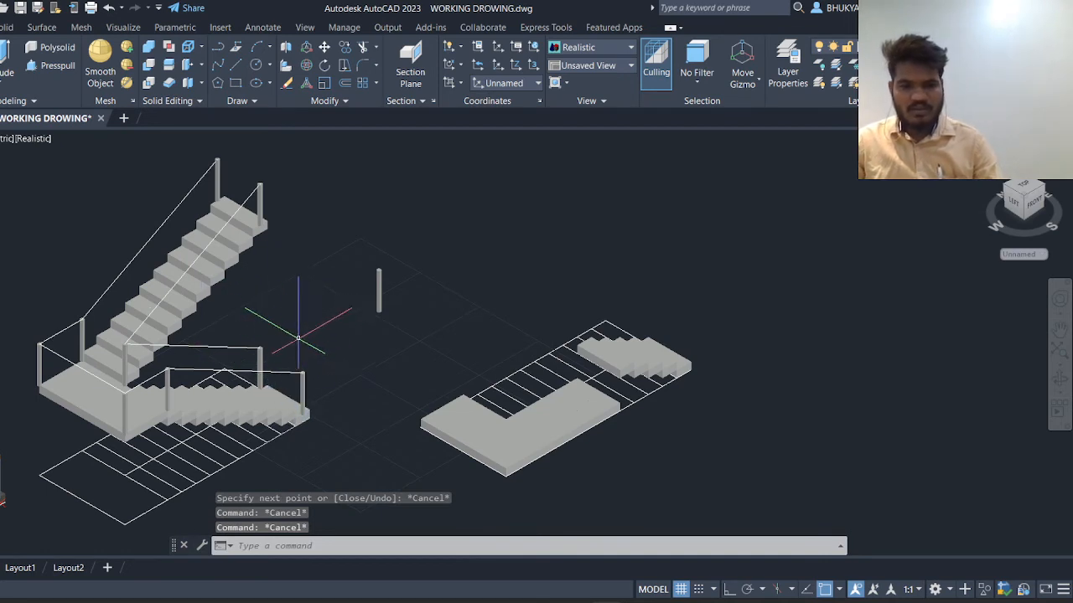
Step: Join the five outer railing line segments into one 3D polyline
text(j)
key(Return)
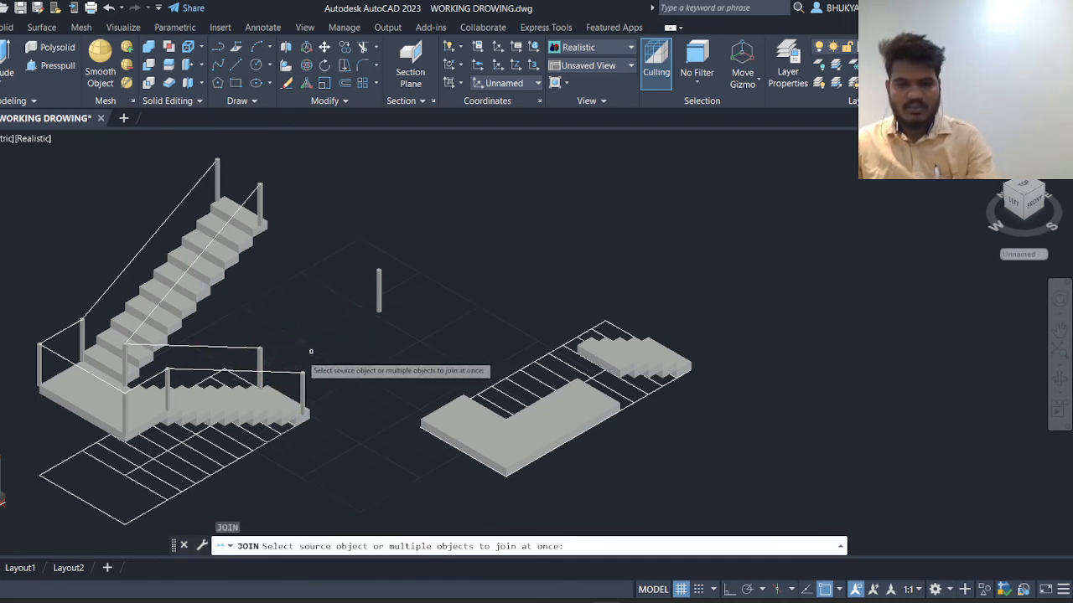
click(280, 371)
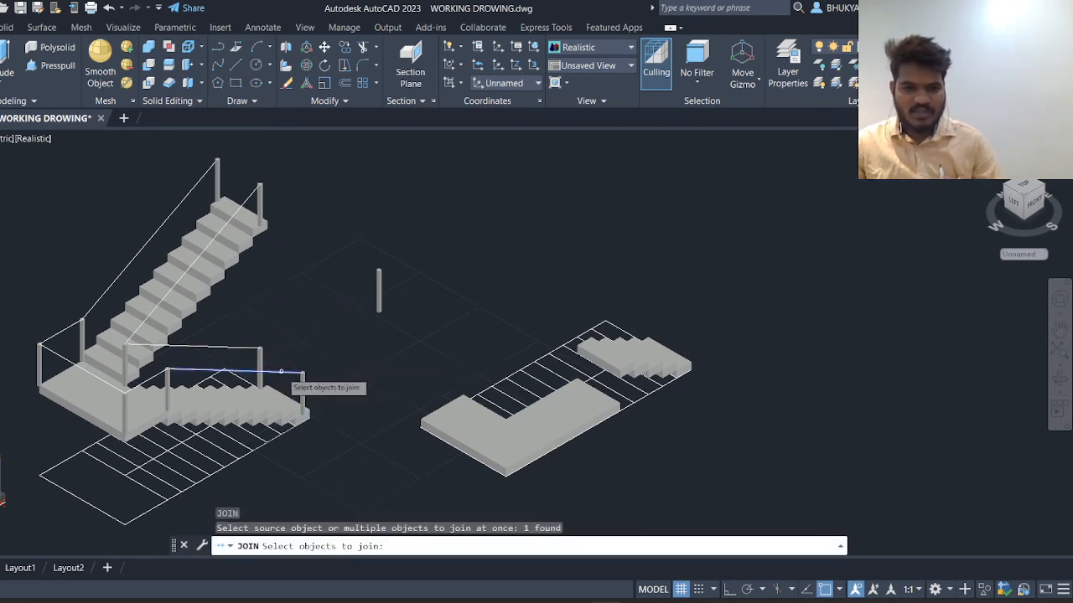
click(156, 374)
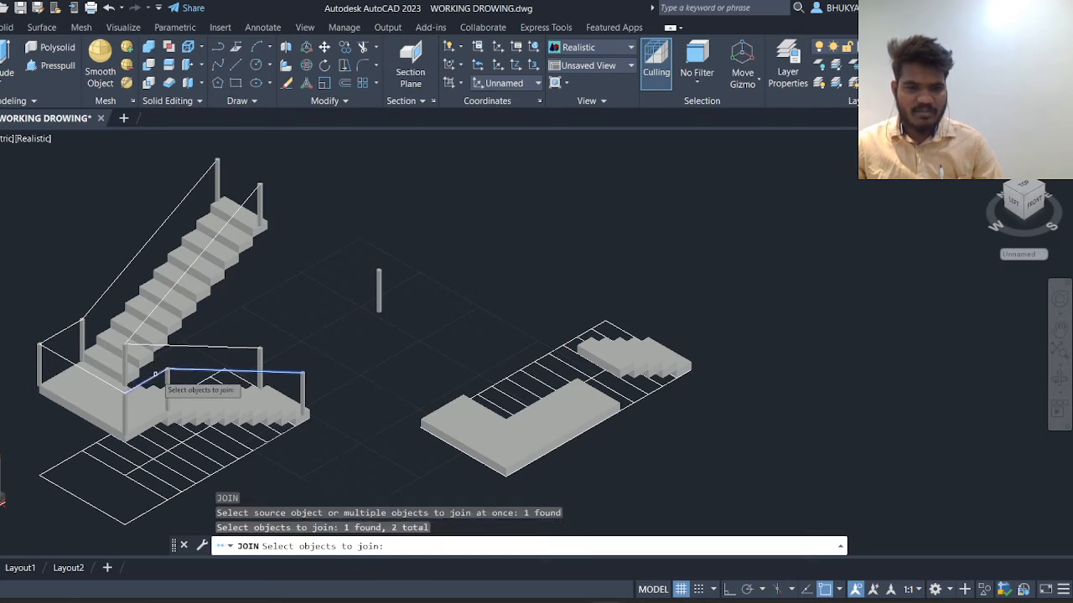
click(71, 352)
click(52, 336)
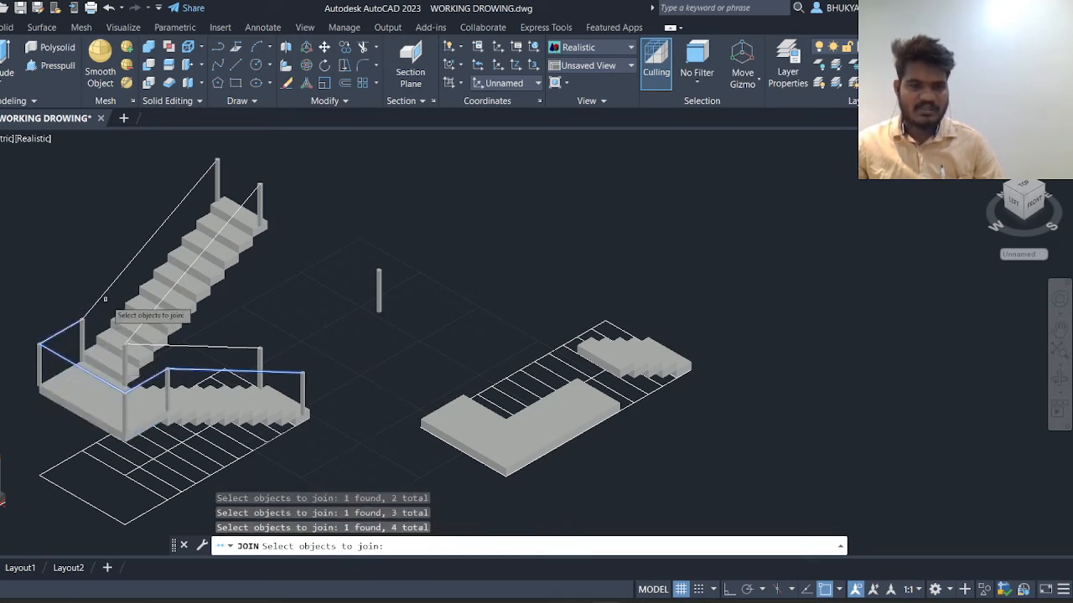
click(104, 299)
key(Return)
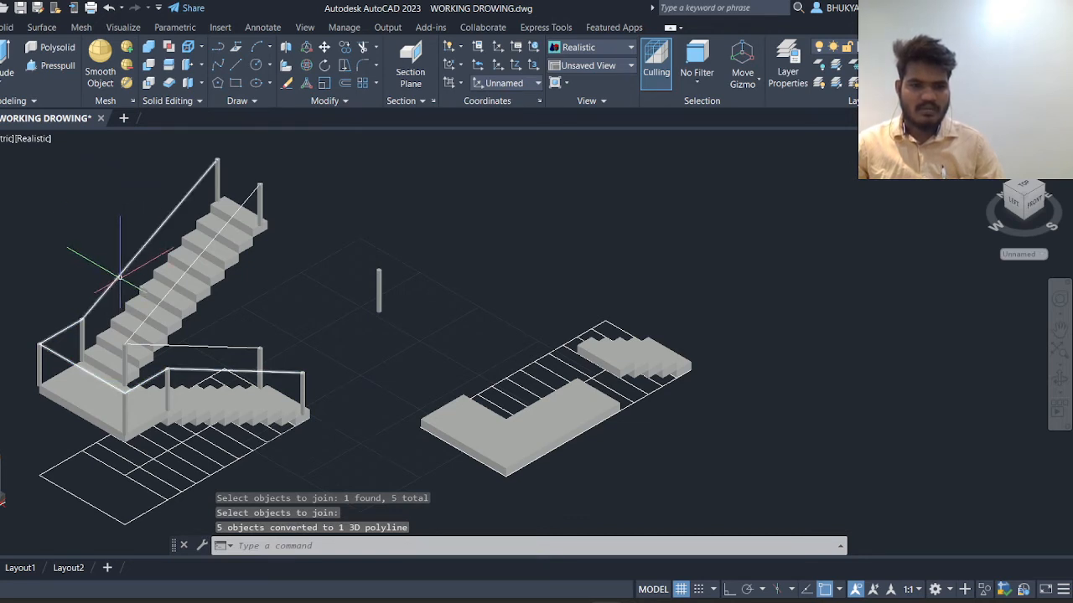
Step: Join the two inner railing line segments into one 3D polyline
key(Return)
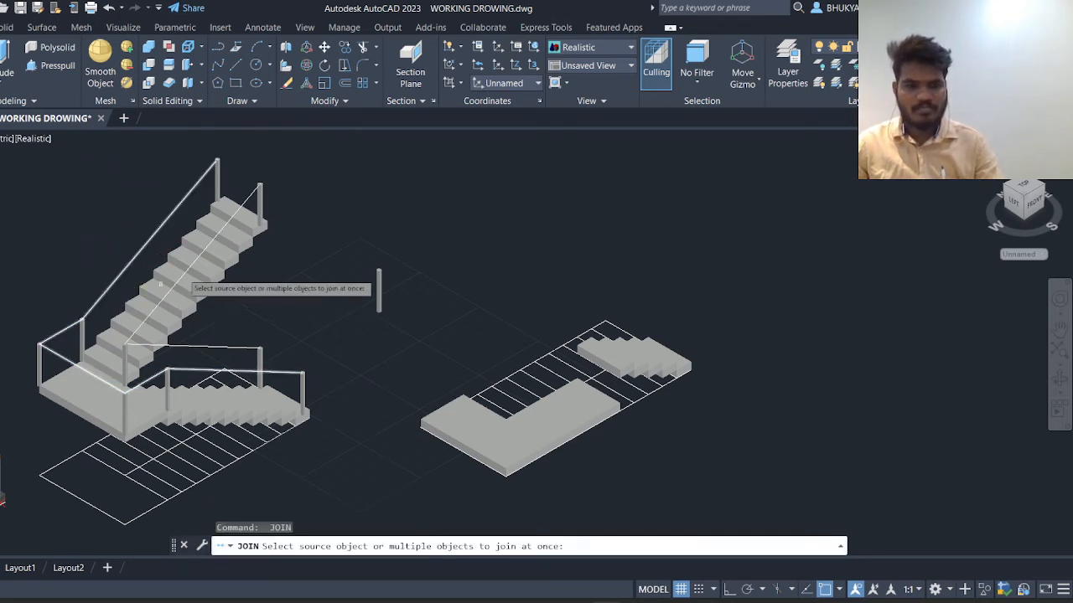
click(240, 210)
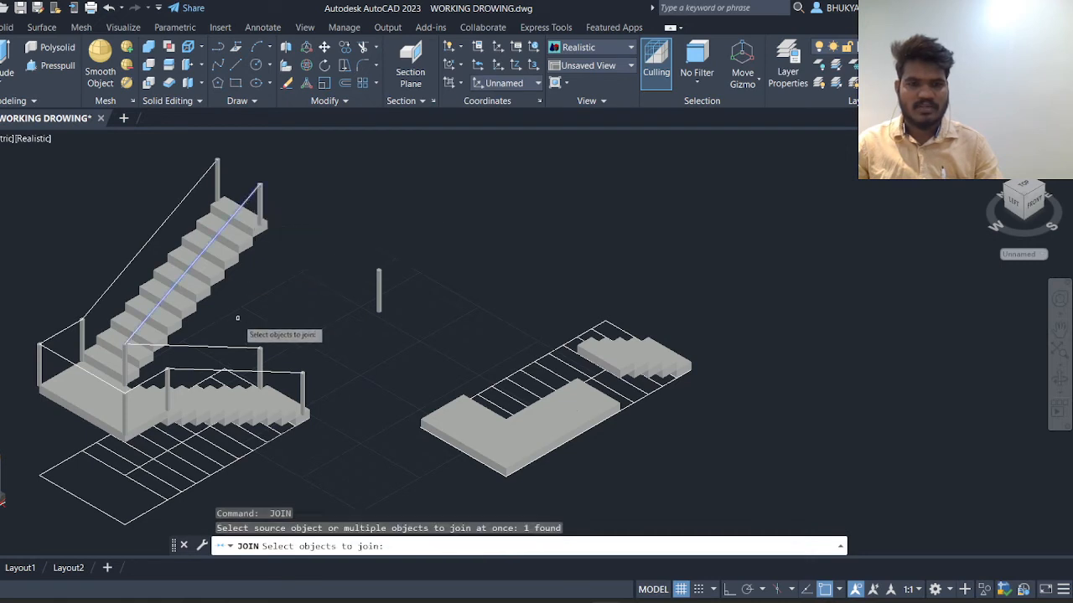
click(210, 344)
key(Return)
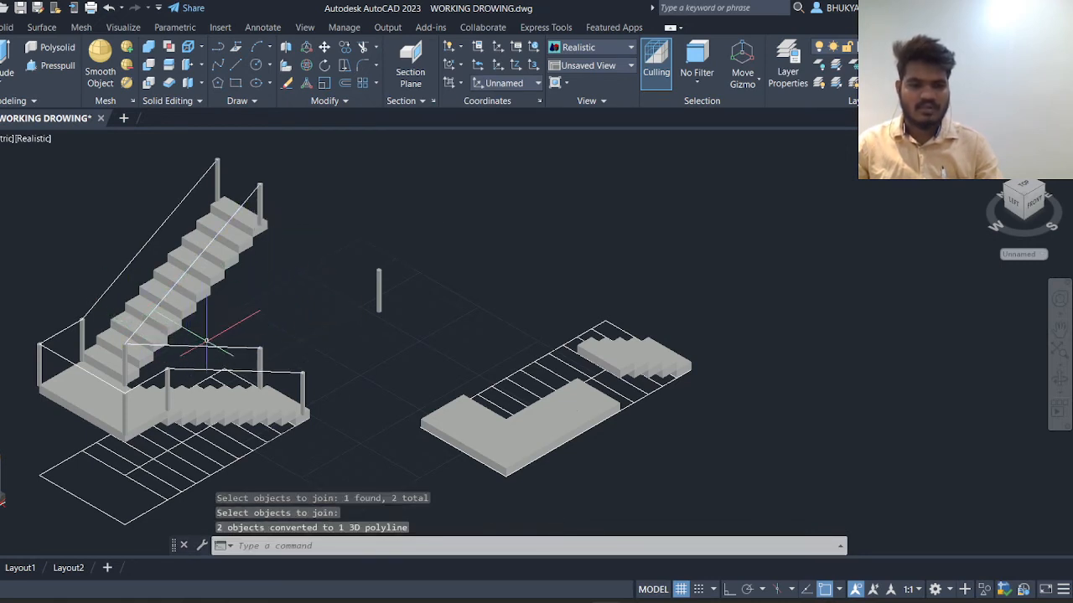
key(Escape)
key(Escape)
key(Escape)
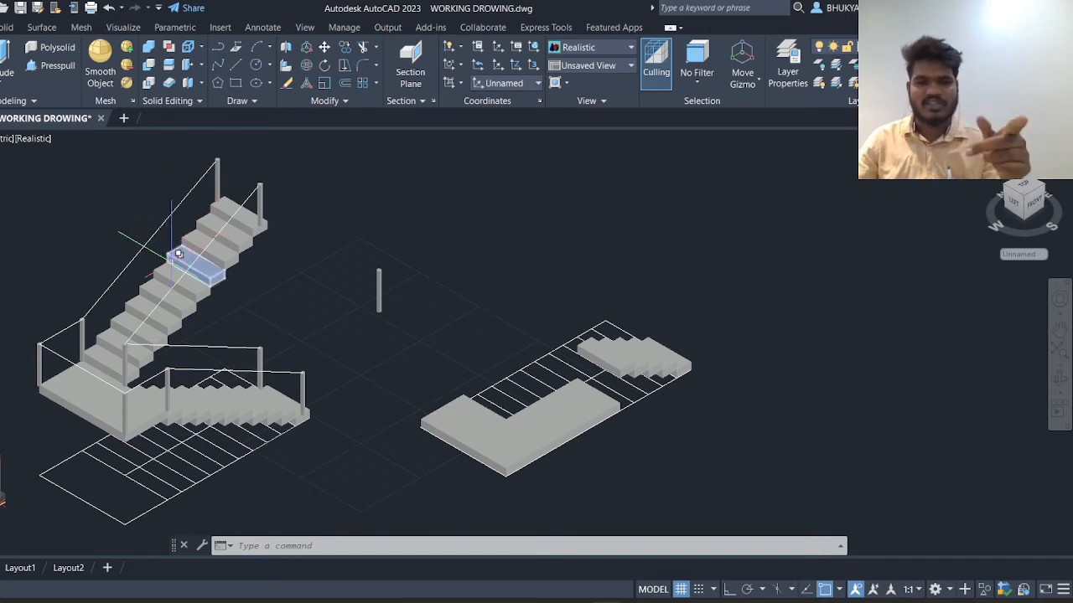
Step: Draw a small circle as the handrail profile in the empty space between the staircase and the loose post
key(Escape)
key(Escape)
key(Escape)
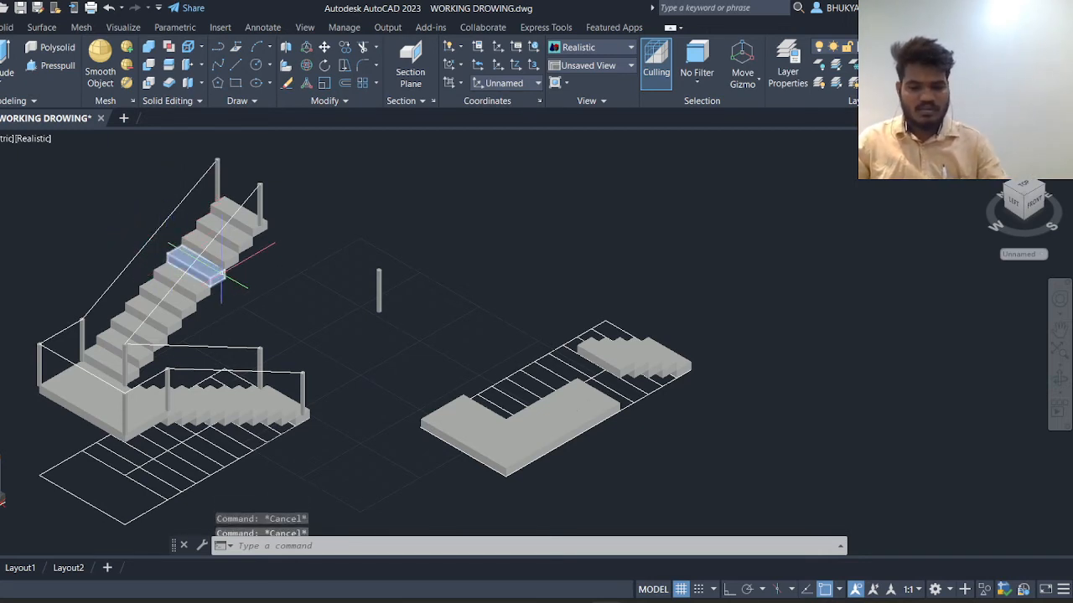
text(c)
key(Return)
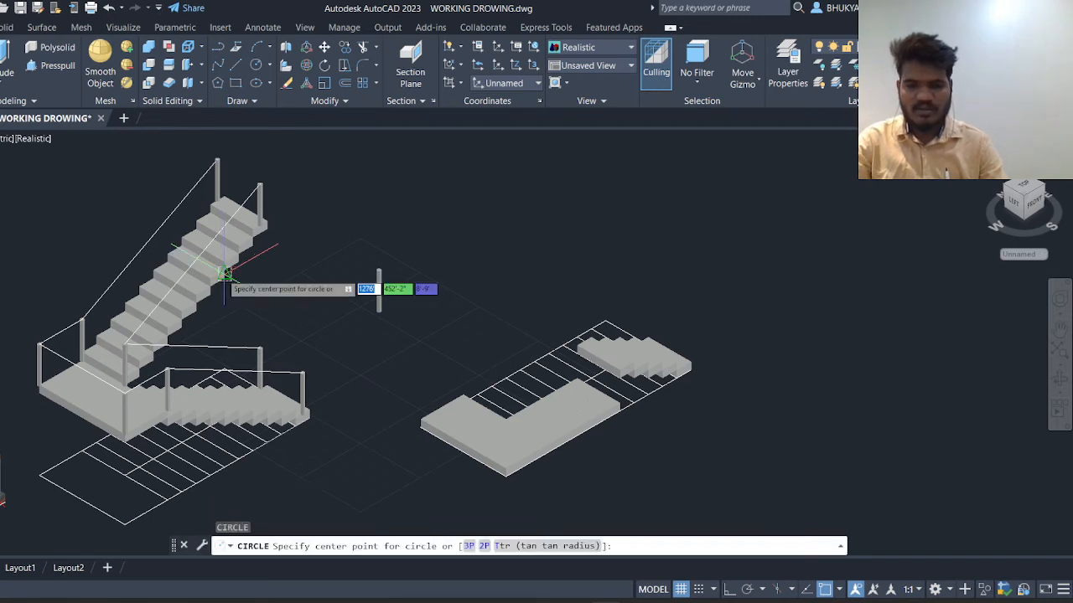
click(316, 283)
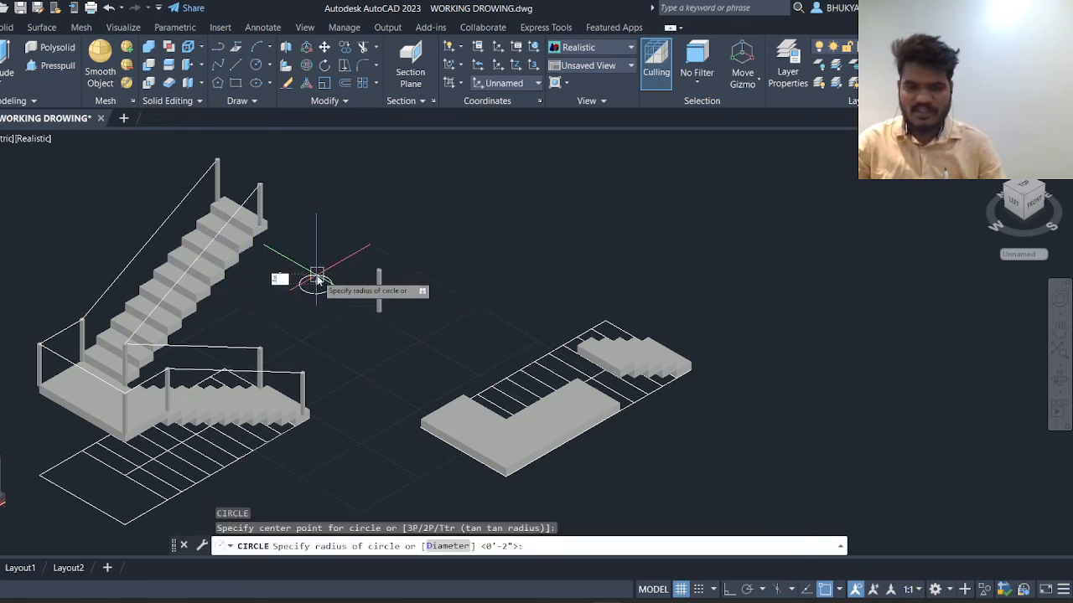
key(Return)
key(Escape)
key(Escape)
key(Escape)
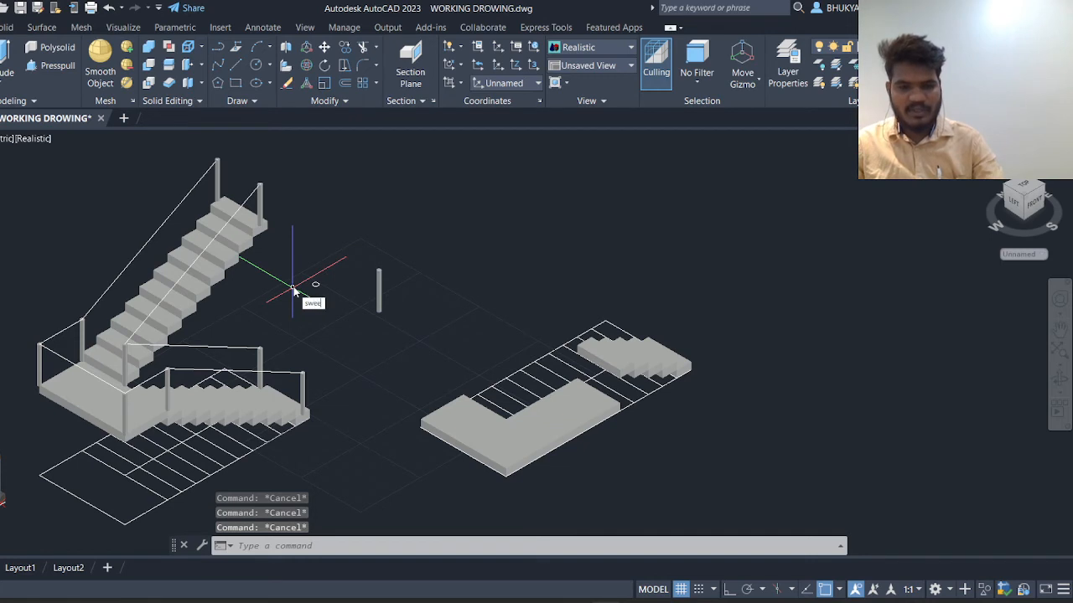
text(SWEEP)
key(Return)
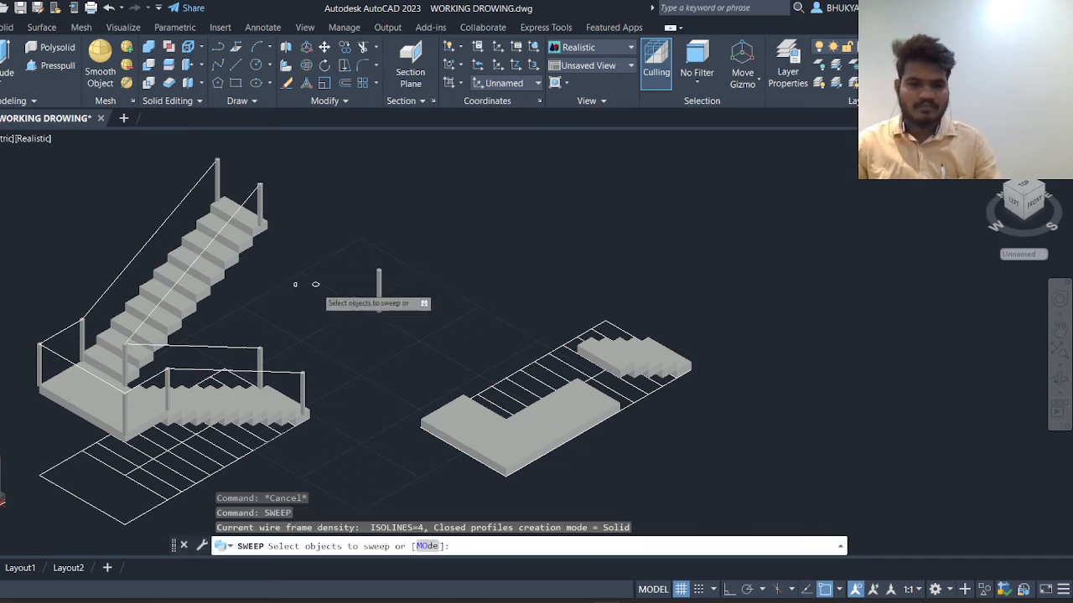
click(278, 371)
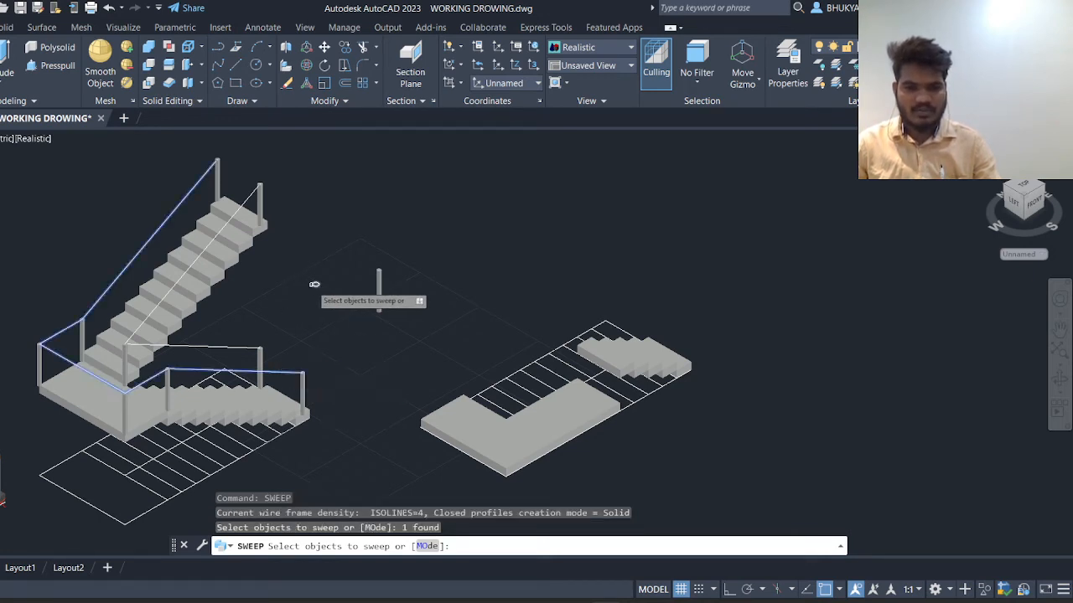
click(315, 284)
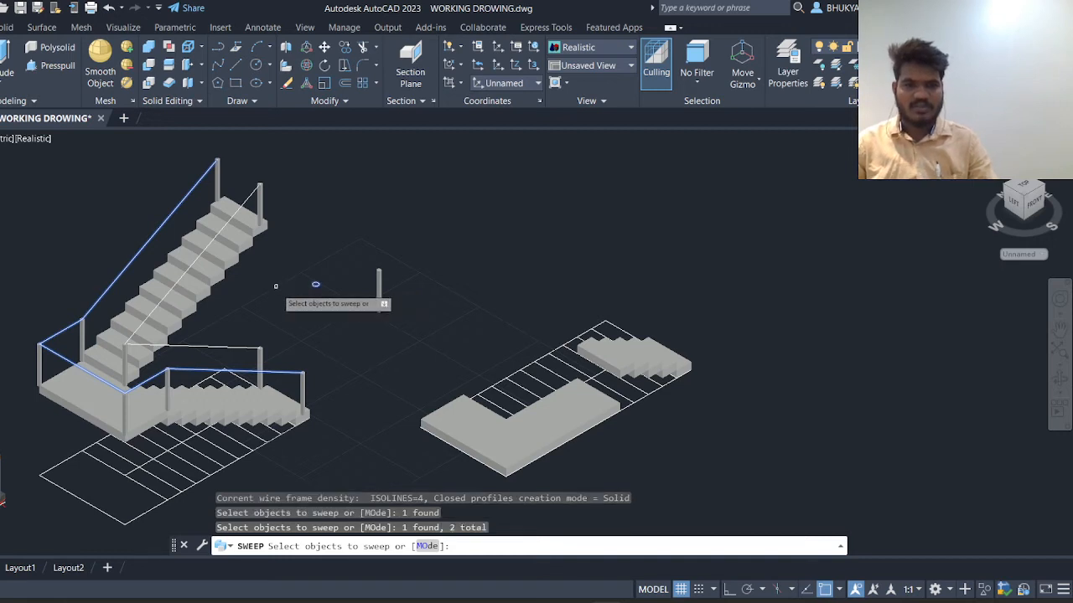
right_click(276, 288)
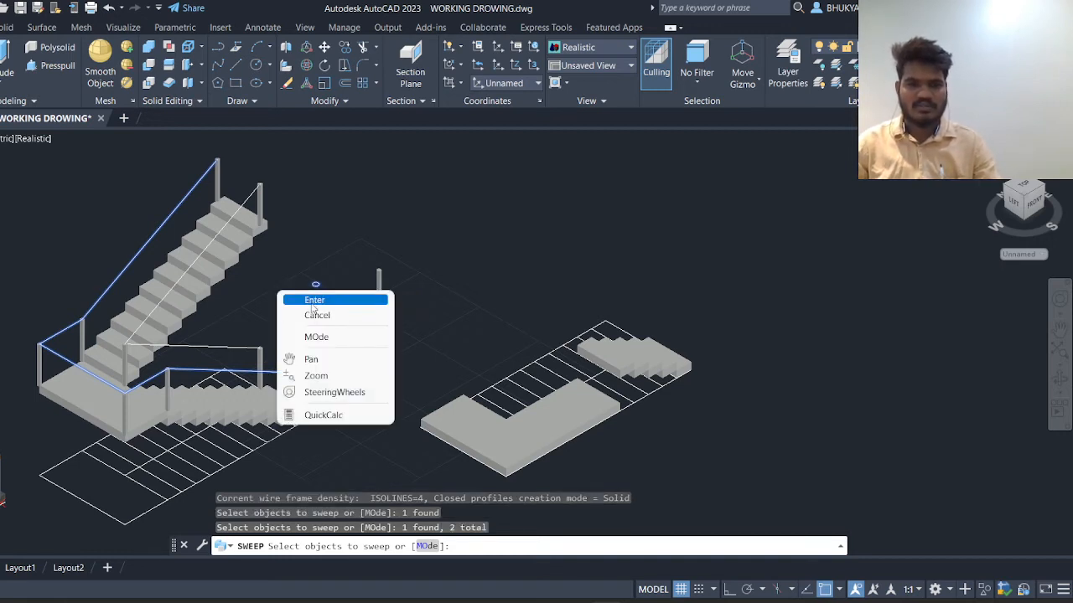
click(315, 302)
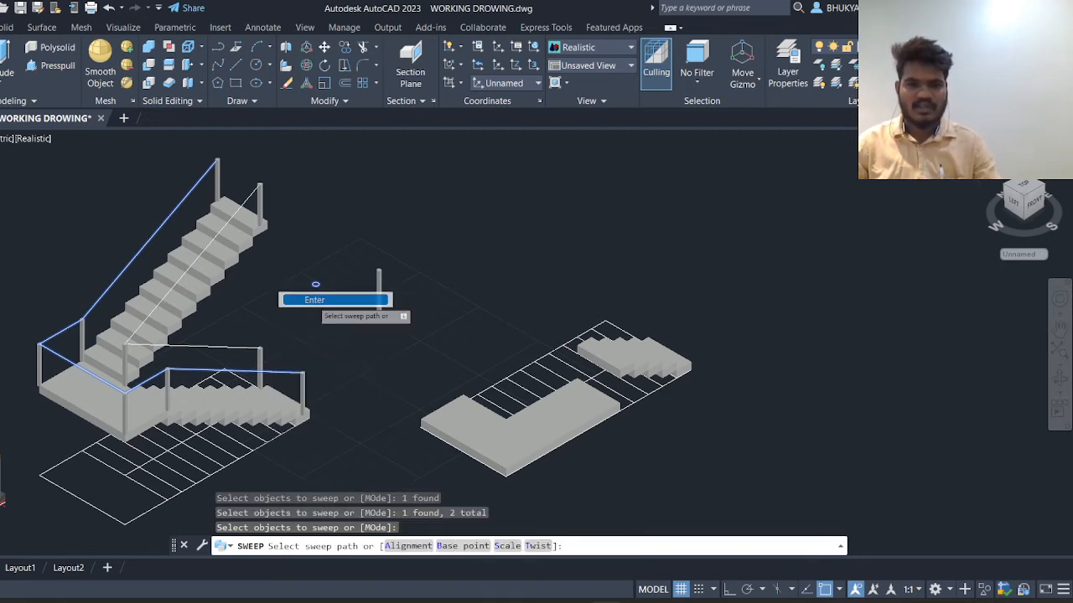
click(287, 371)
click(287, 371)
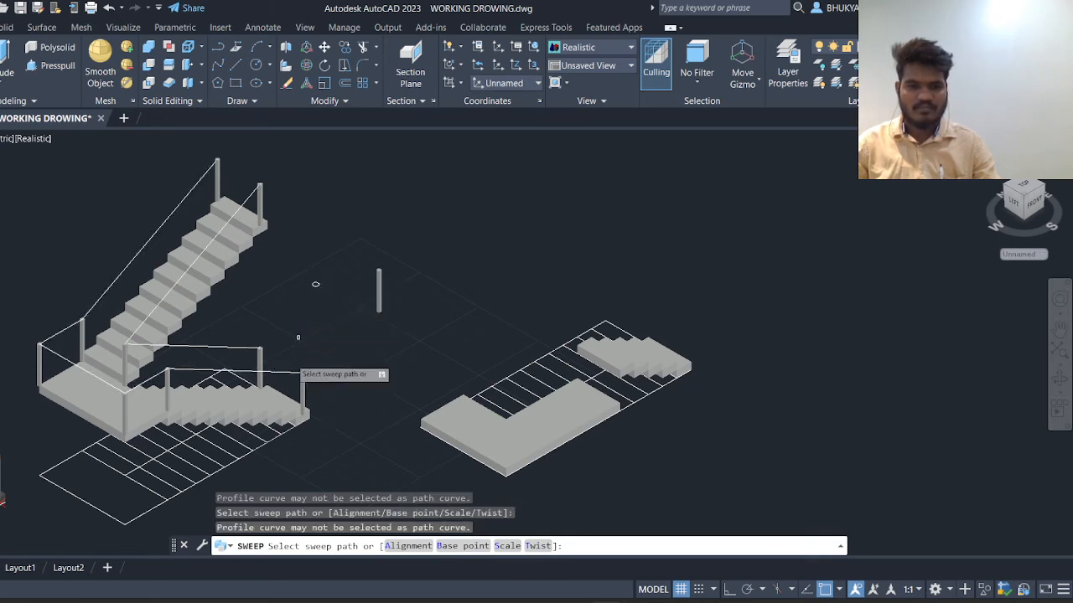
key(Escape)
key(Escape)
key(Escape)
key(Escape)
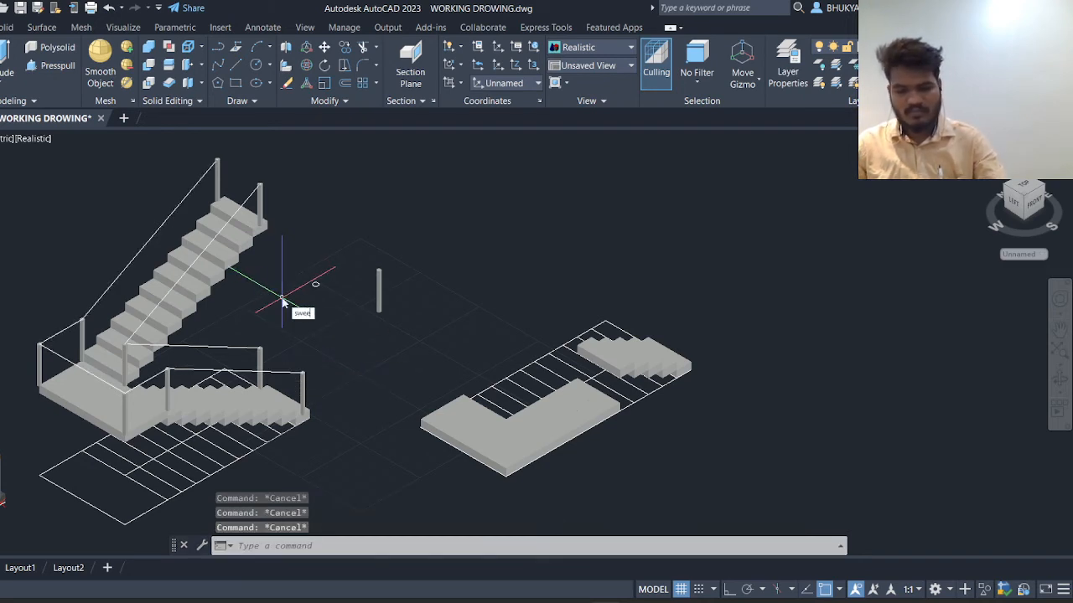
Step: Try to sweep the circle along the outer railing polyline, and undo the sweep
key(Return)
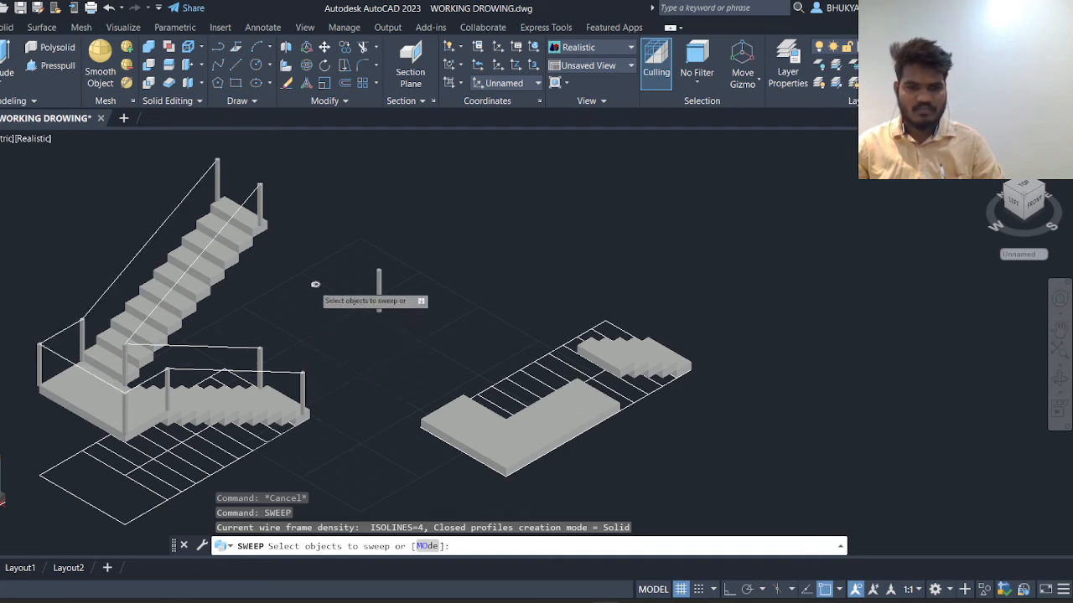
click(315, 284)
right_click(308, 323)
click(335, 329)
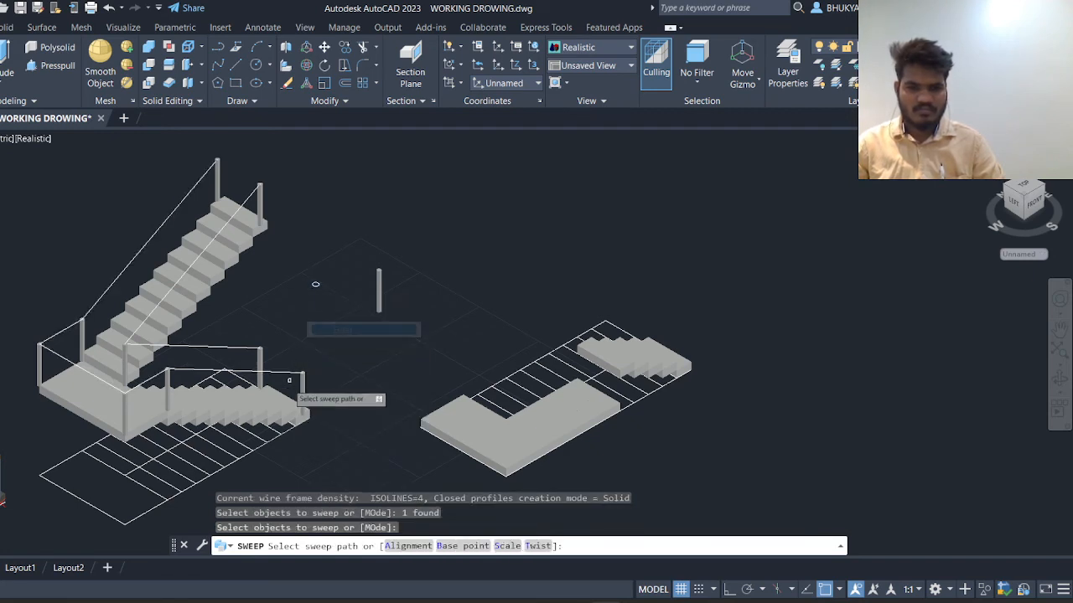
click(289, 380)
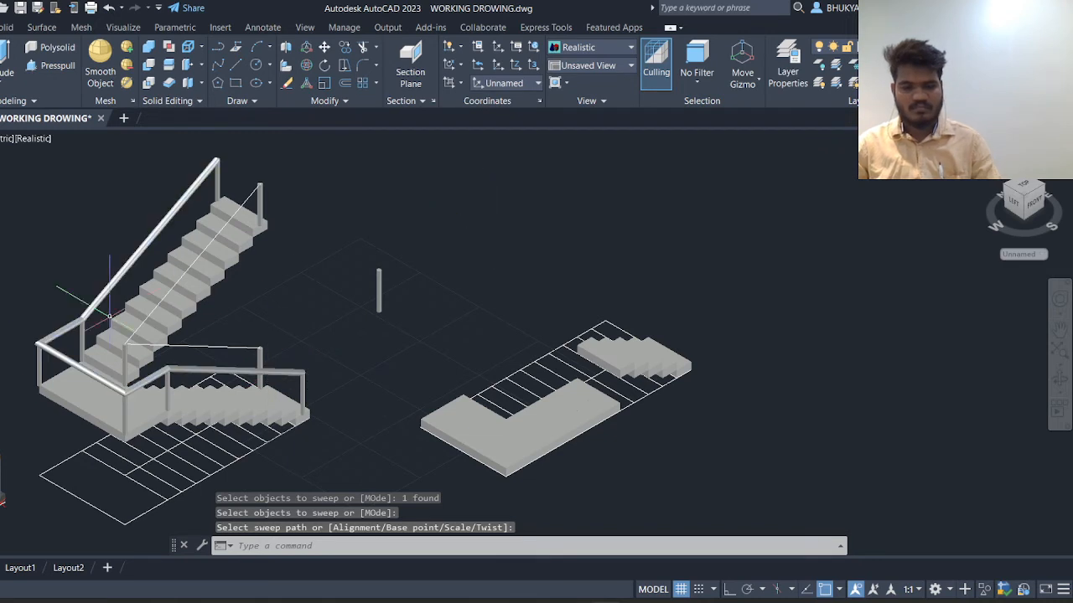
key(ctrl+z)
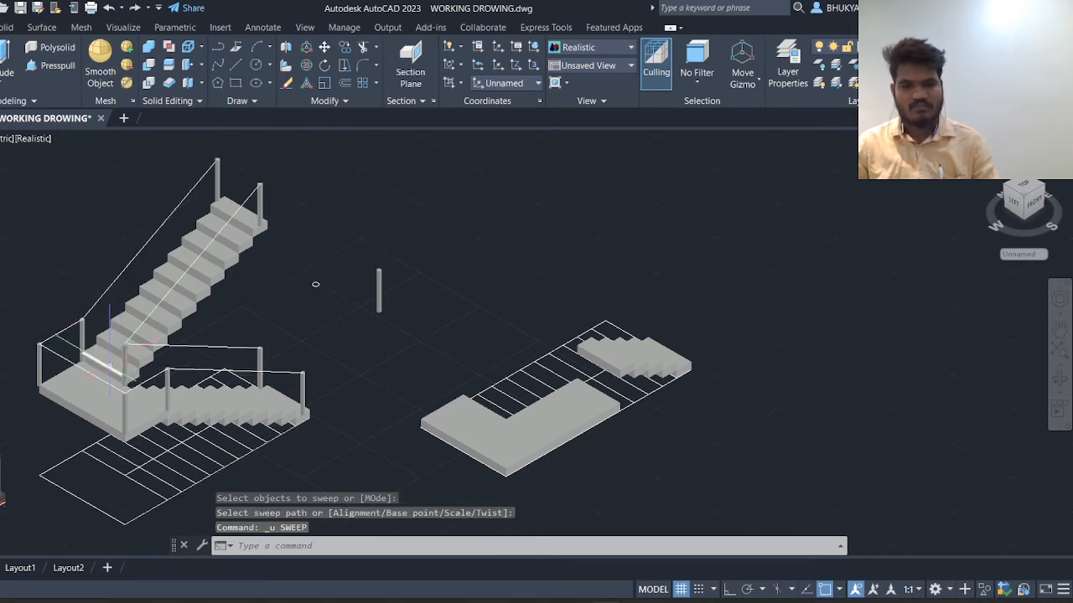
Step: Copy the handrail profile circle to a free spot just beside the original
text(co)
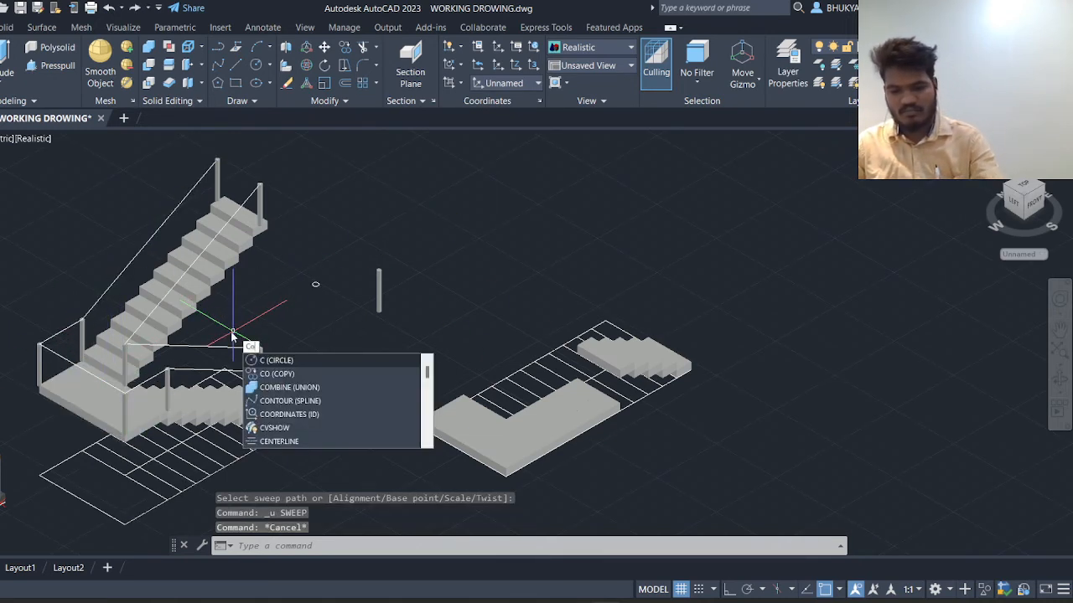
key(Return)
click(392, 321)
click(245, 218)
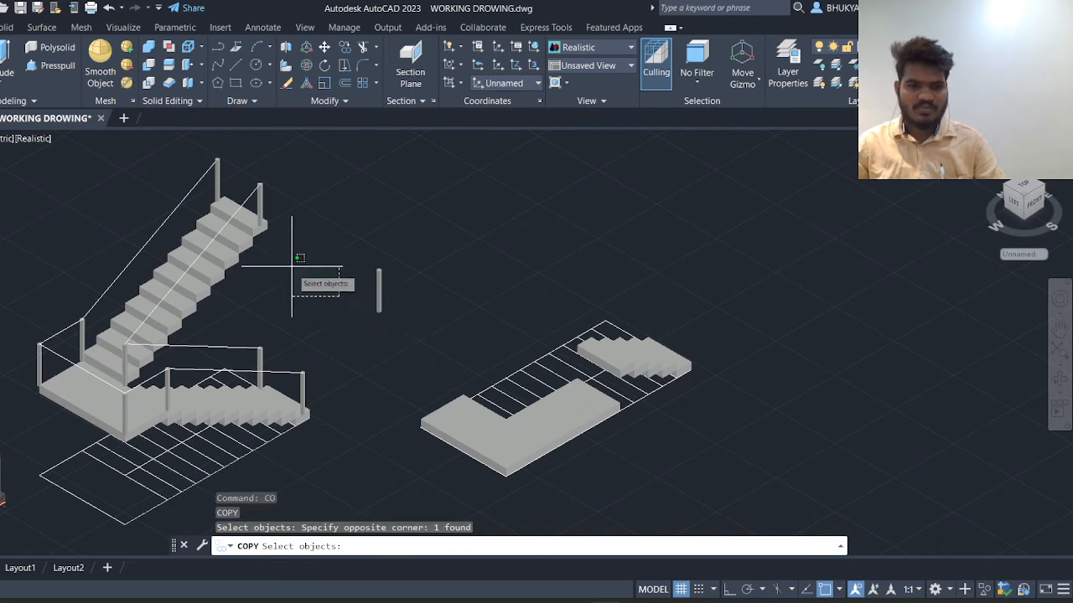
key(Return)
click(312, 280)
click(319, 303)
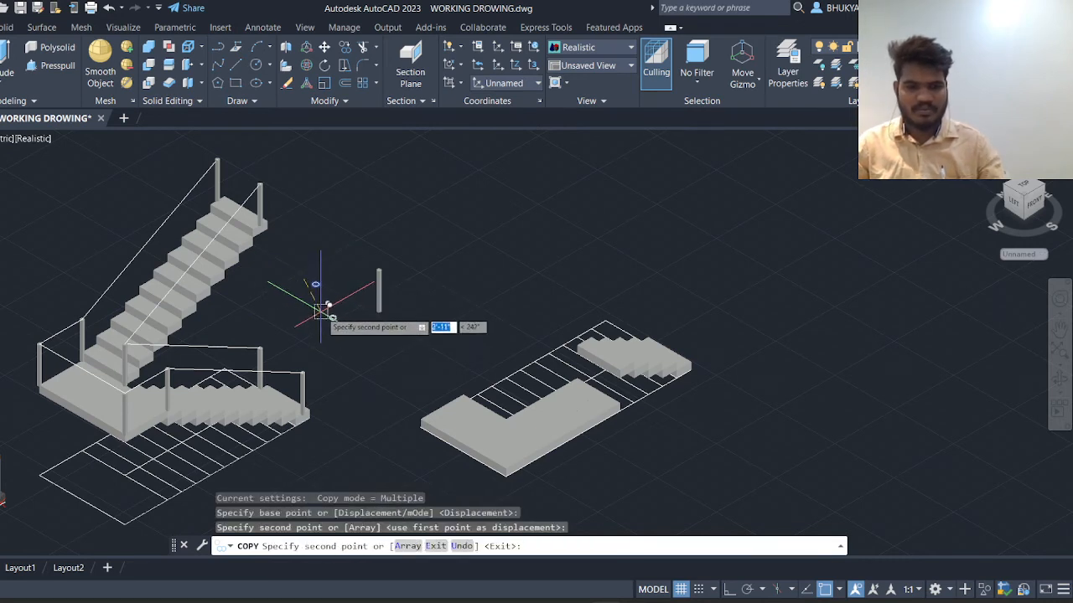
key(Escape)
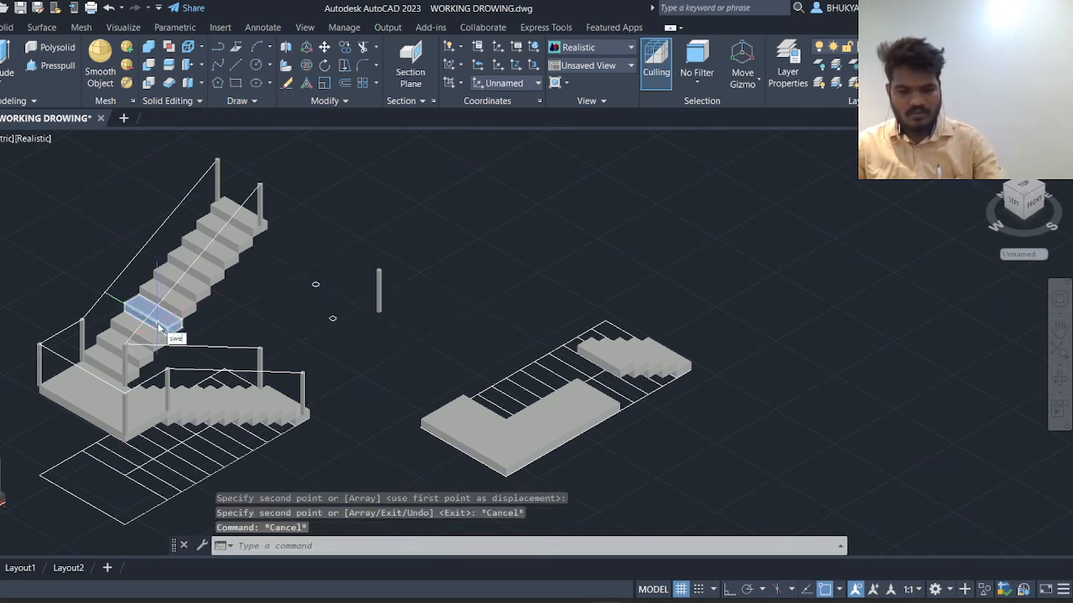
Step: Try to sweep the outer railing polyline using the copied circle as the path, and undo the sweep
key(Return)
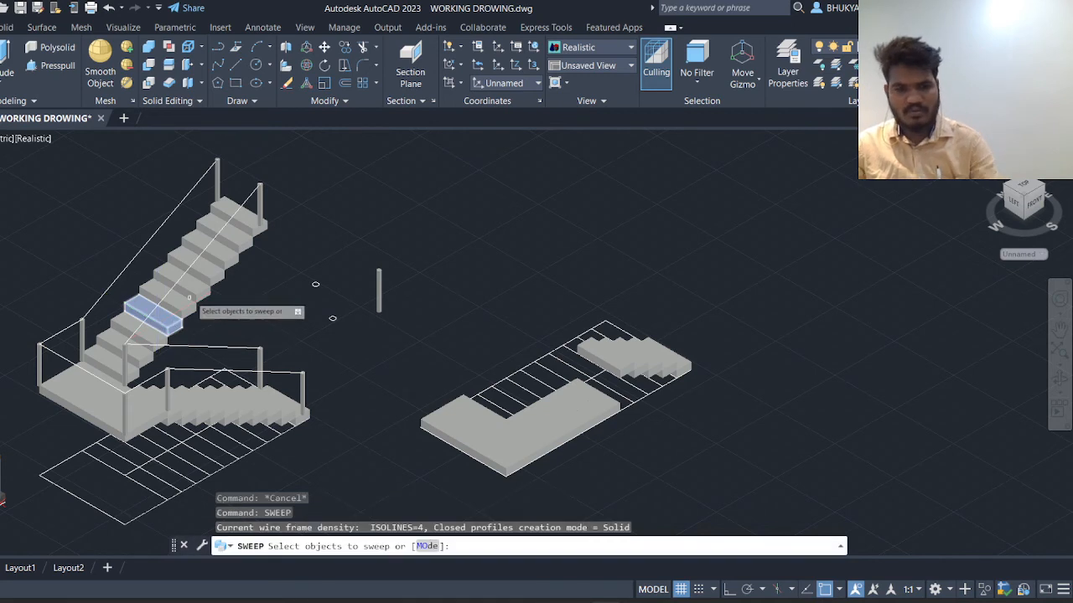
click(286, 371)
right_click(292, 335)
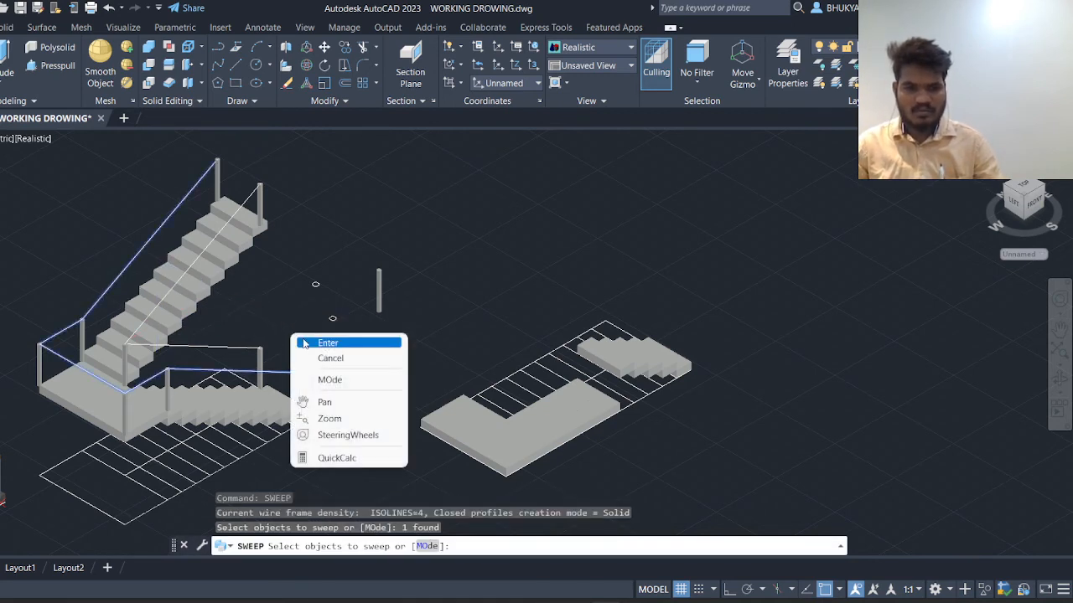
click(319, 342)
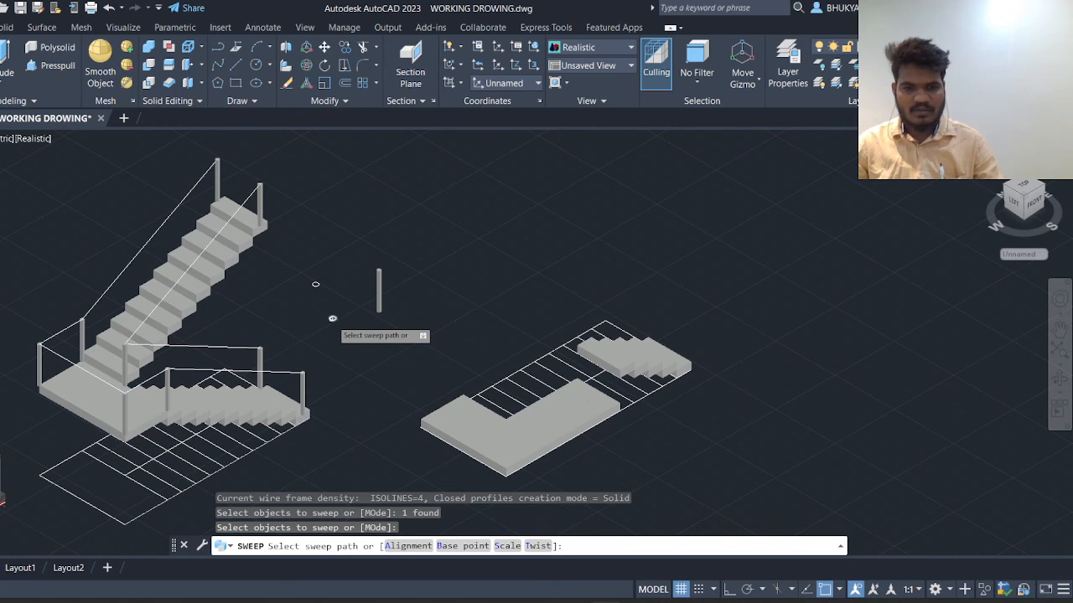
click(333, 319)
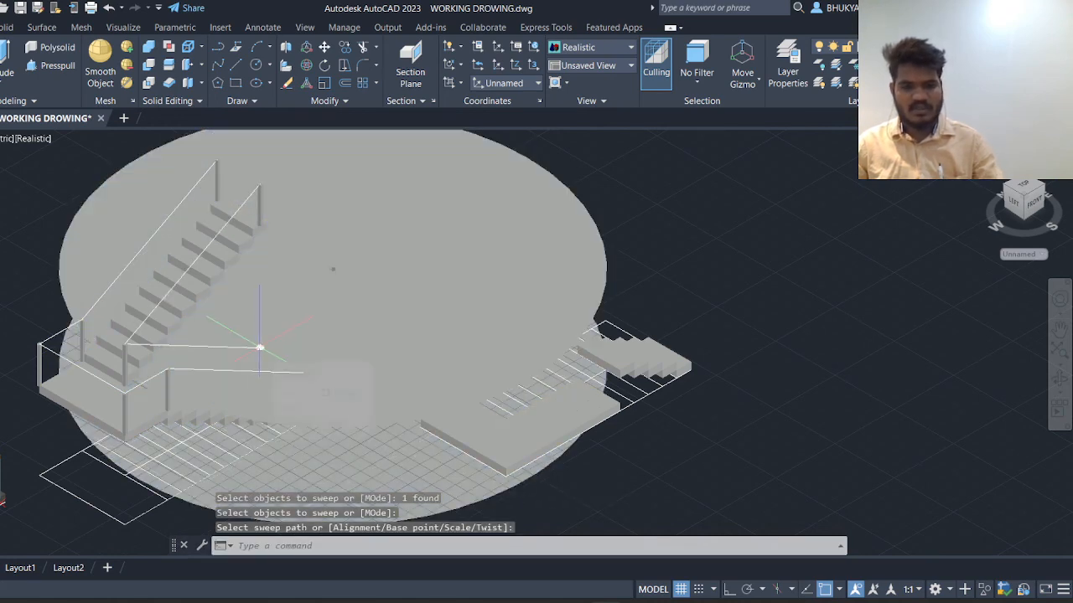
key(ctrl+z)
key(Escape)
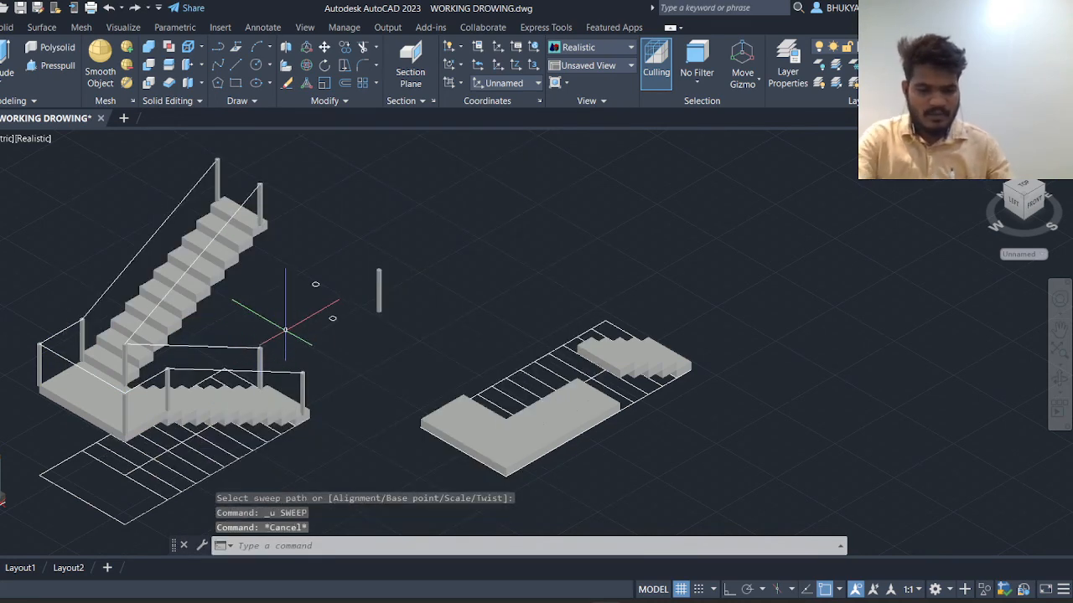
Step: Repeat the sweep attempt with the outer railing polyline as profile and the copied circle as path, and undo it
text(sweep)
key(Return)
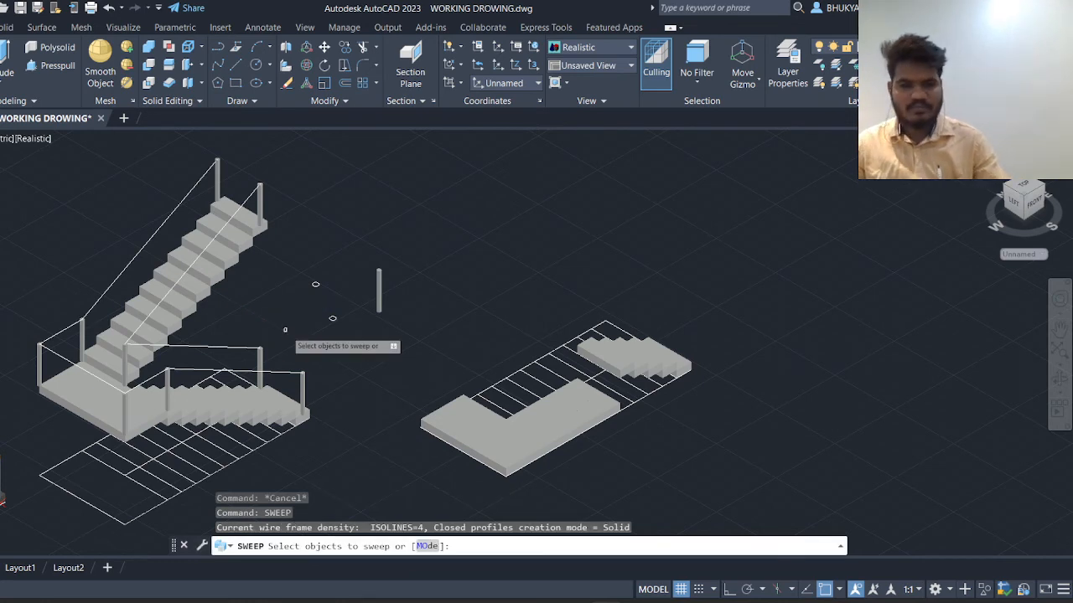
click(290, 372)
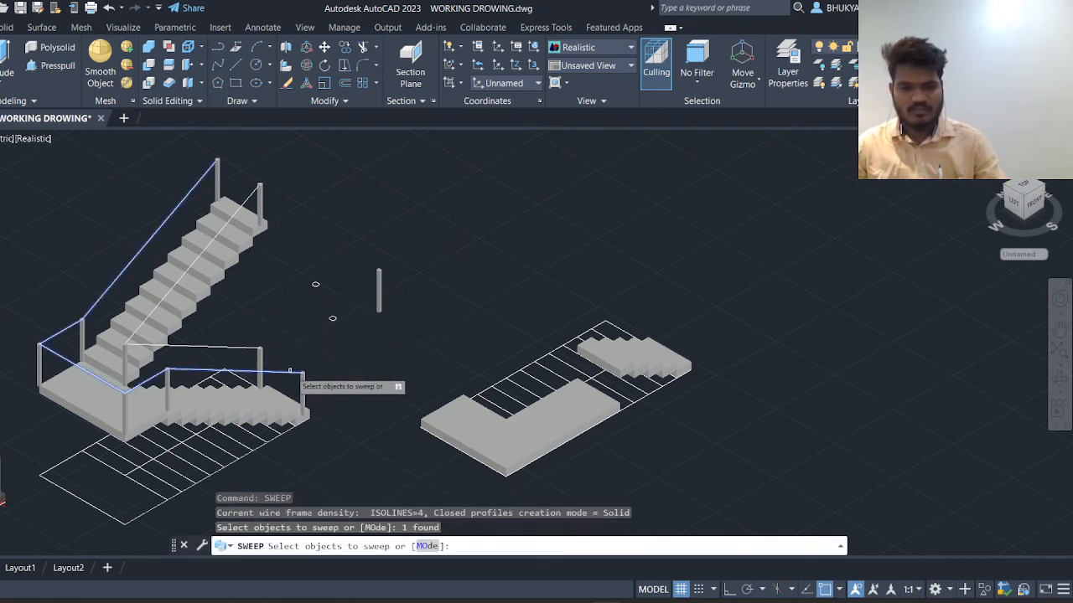
right_click(290, 371)
click(311, 347)
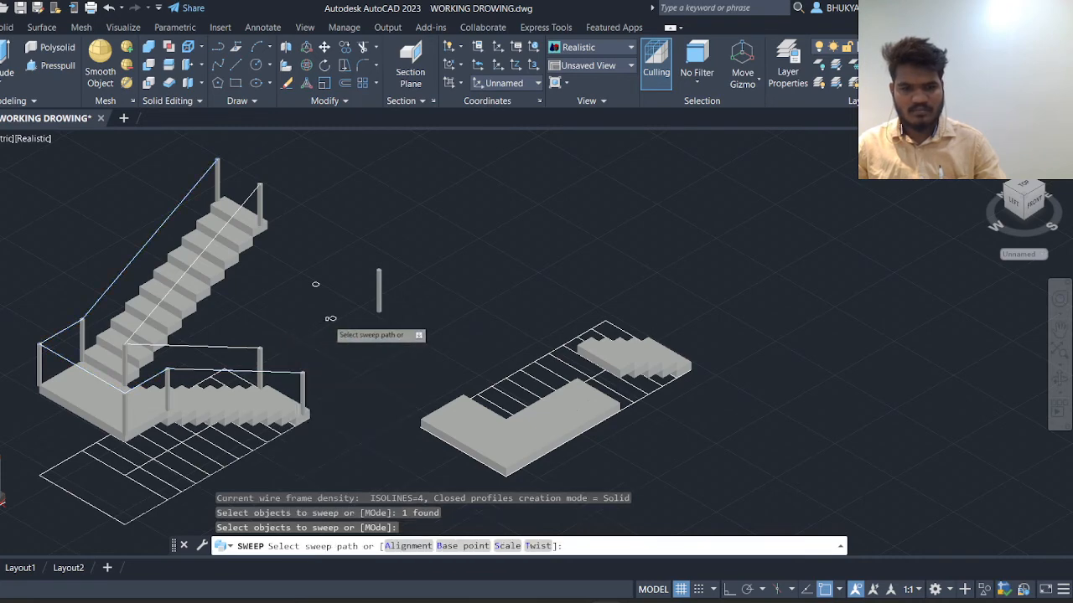
click(332, 319)
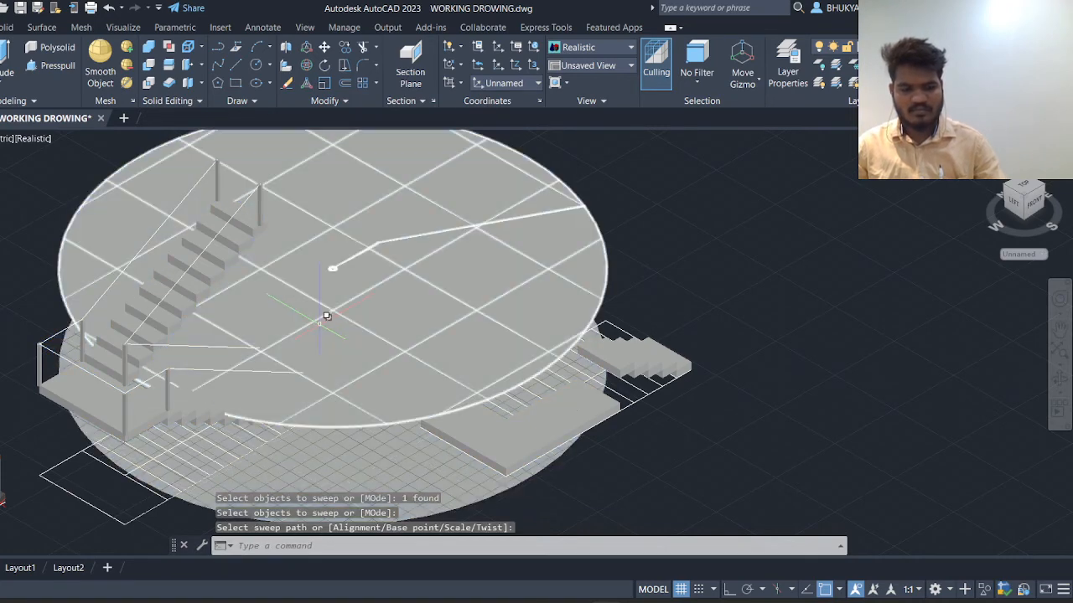
key(ctrl+z)
key(Escape)
key(Escape)
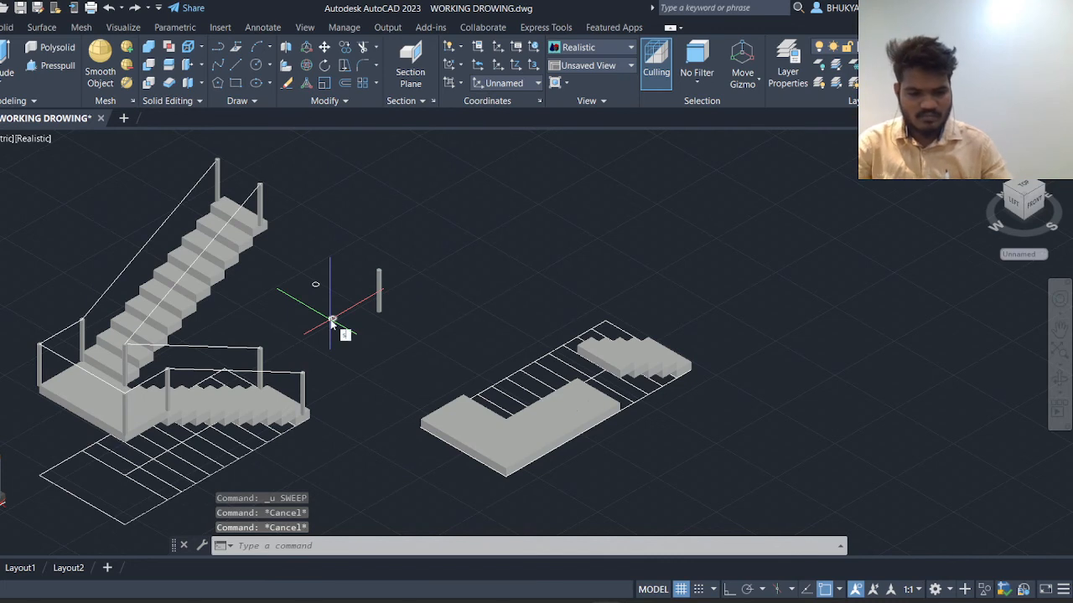
text(sweep)
key(Return)
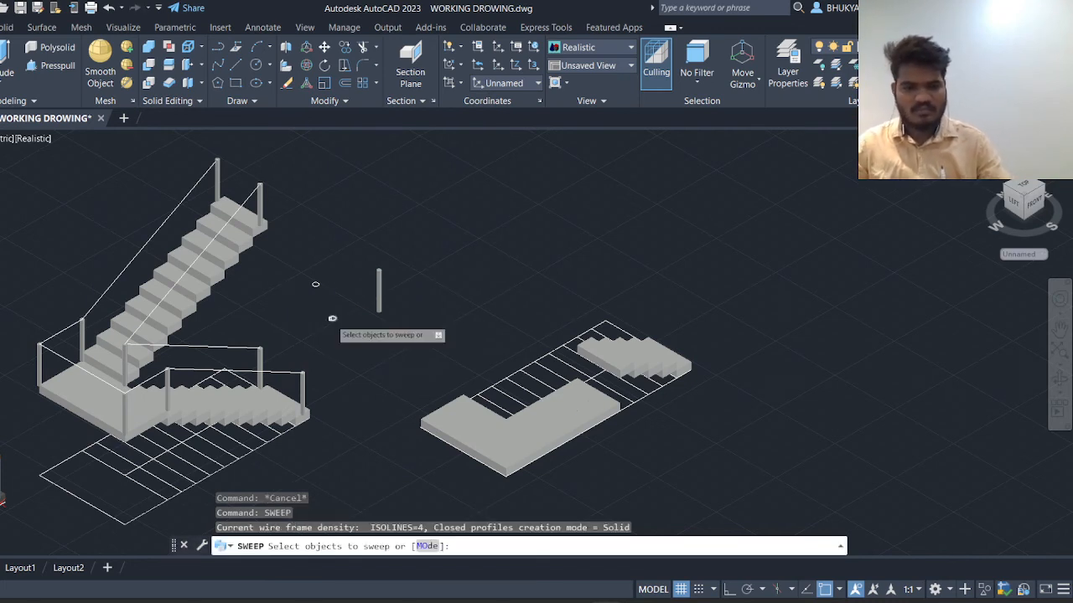
click(331, 318)
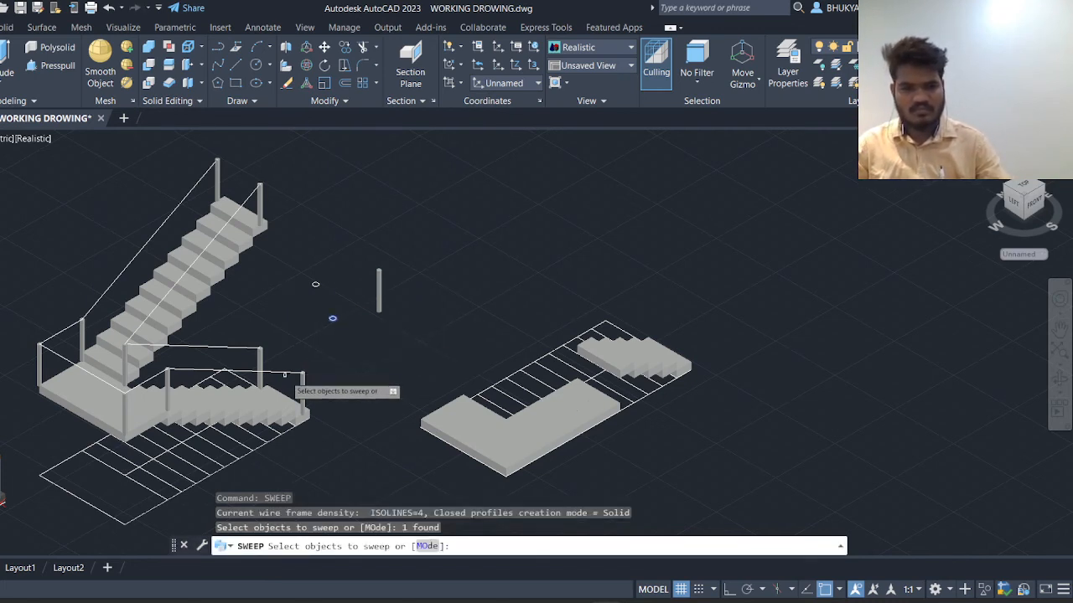
click(278, 371)
right_click(295, 342)
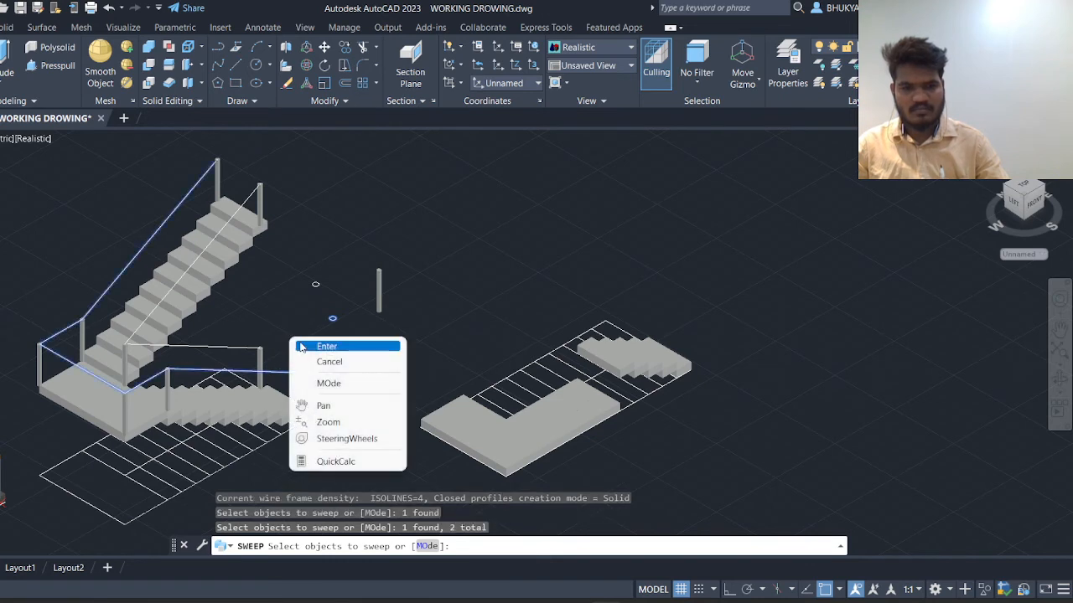
click(303, 346)
click(281, 370)
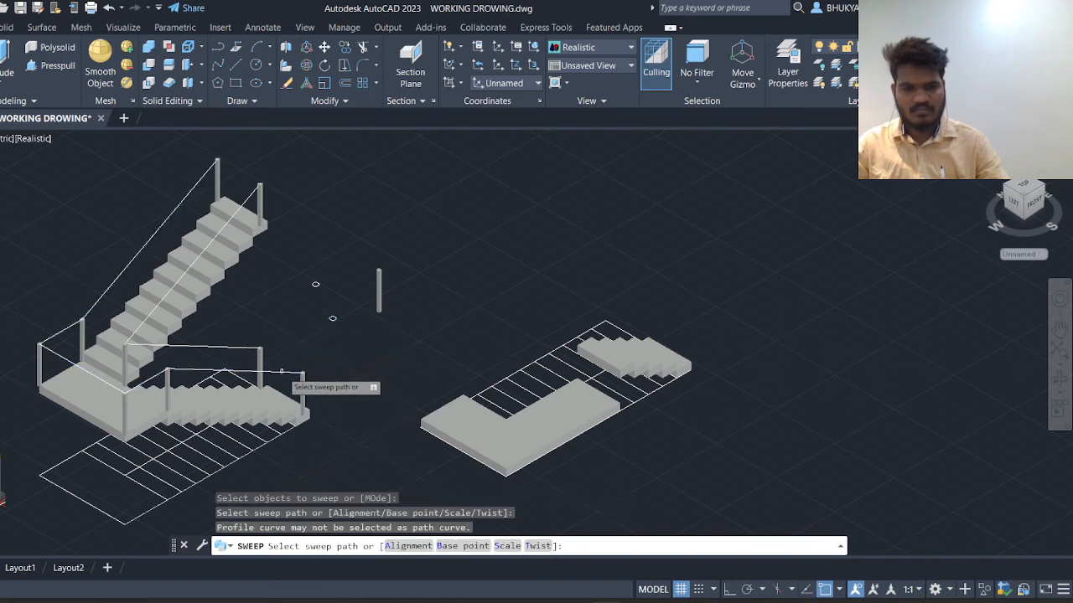
key(Escape)
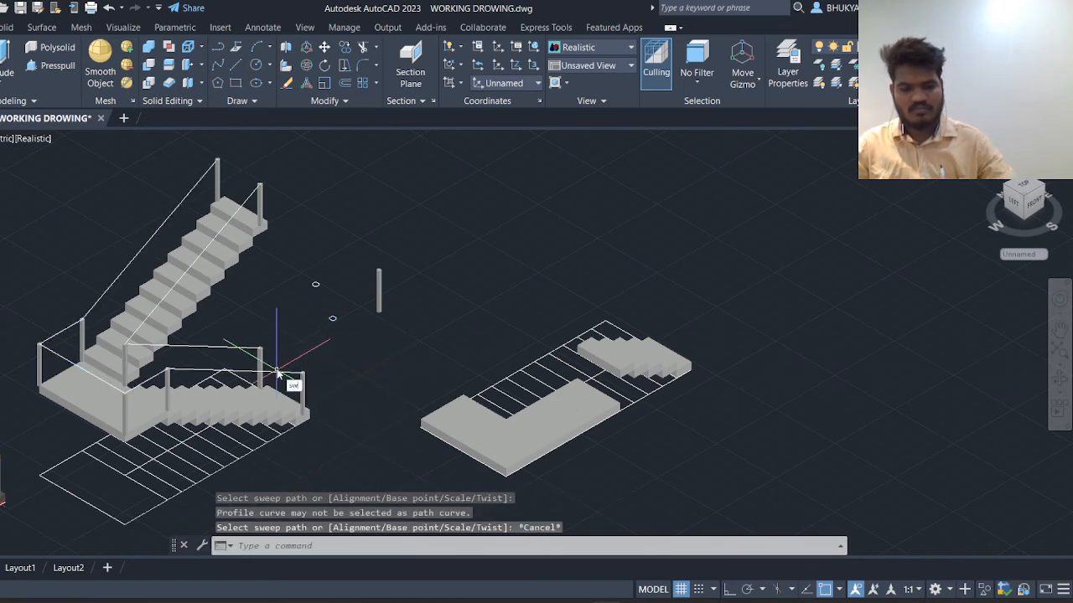
Step: Sweep the copied handrail circle along the outer railing polyline to form the outer round handrail
key(Return)
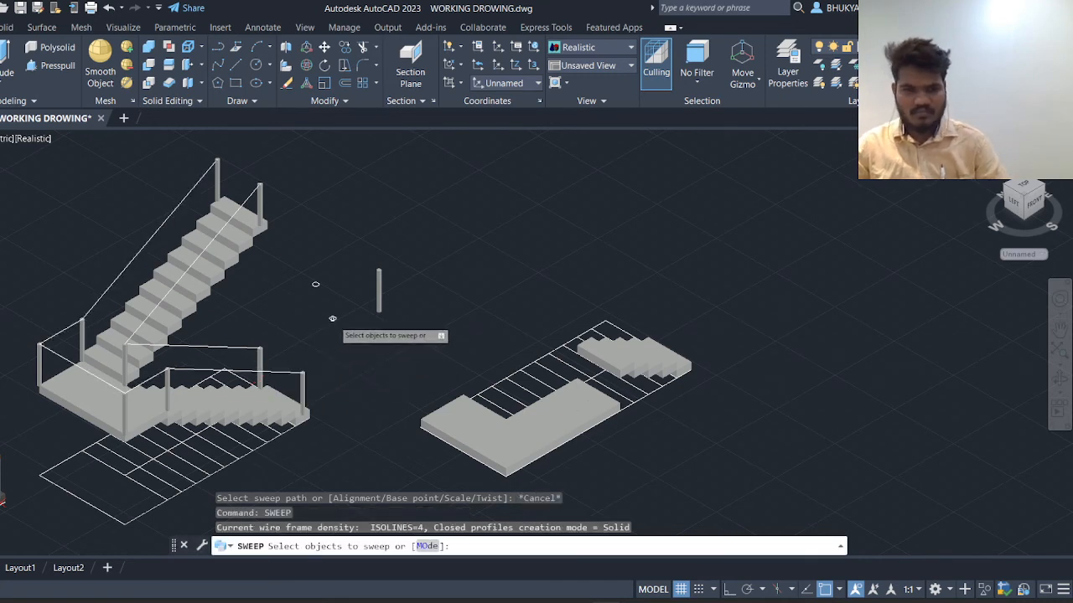
click(332, 318)
right_click(288, 307)
click(312, 315)
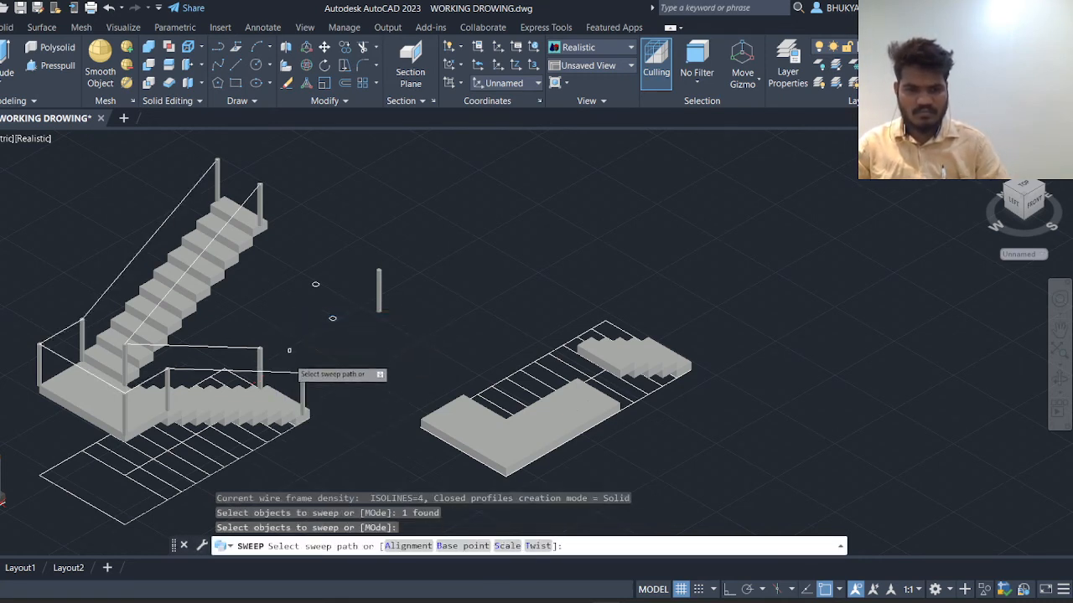
click(289, 367)
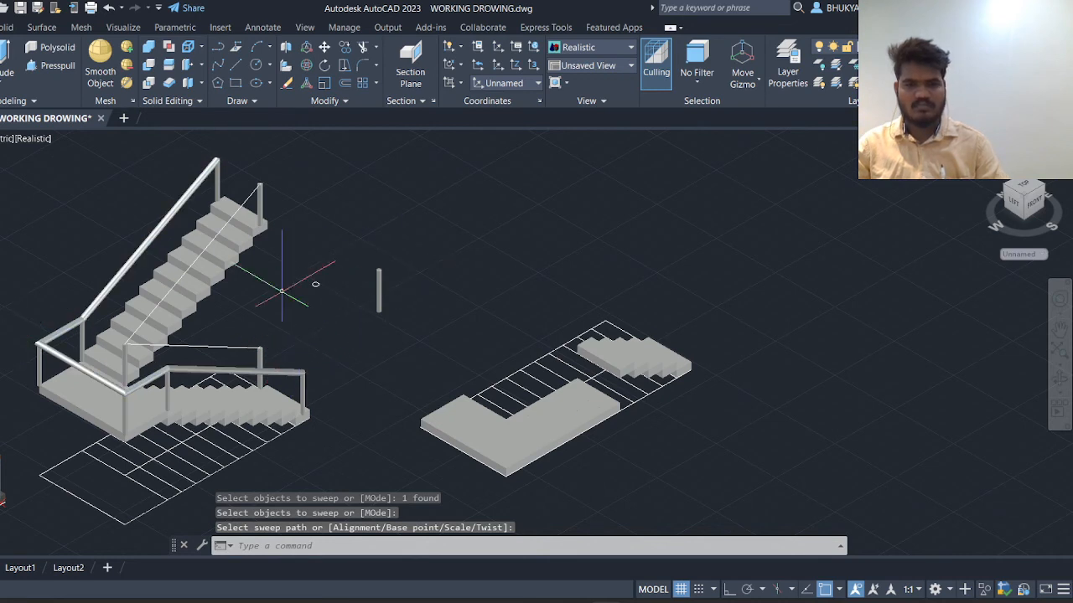
Step: Sweep the remaining handrail circle along the inner railing polyline to form the inner round handrail
key(Return)
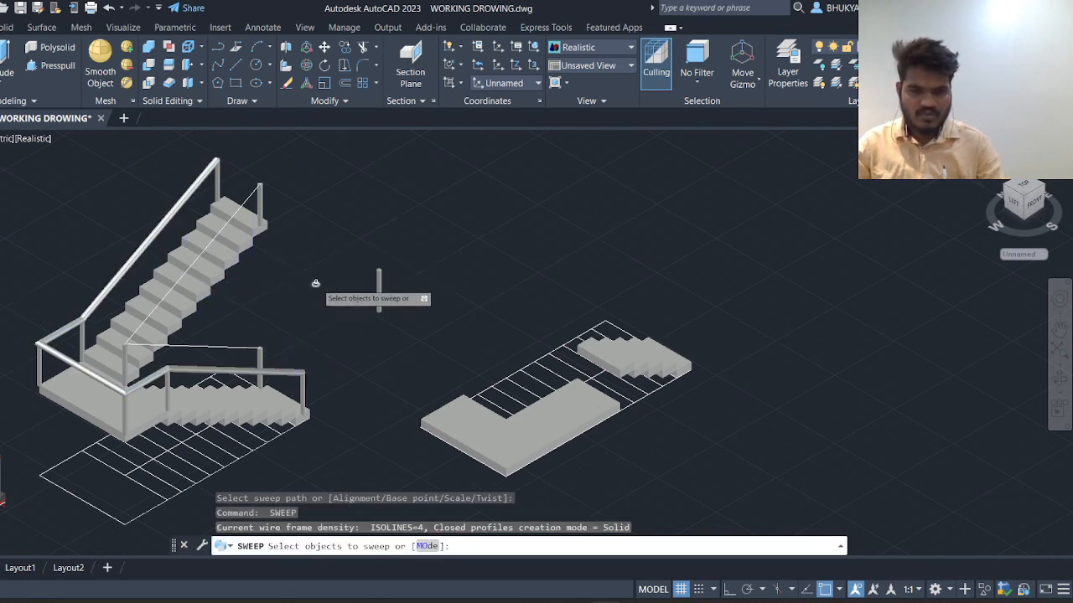
click(315, 283)
right_click(302, 247)
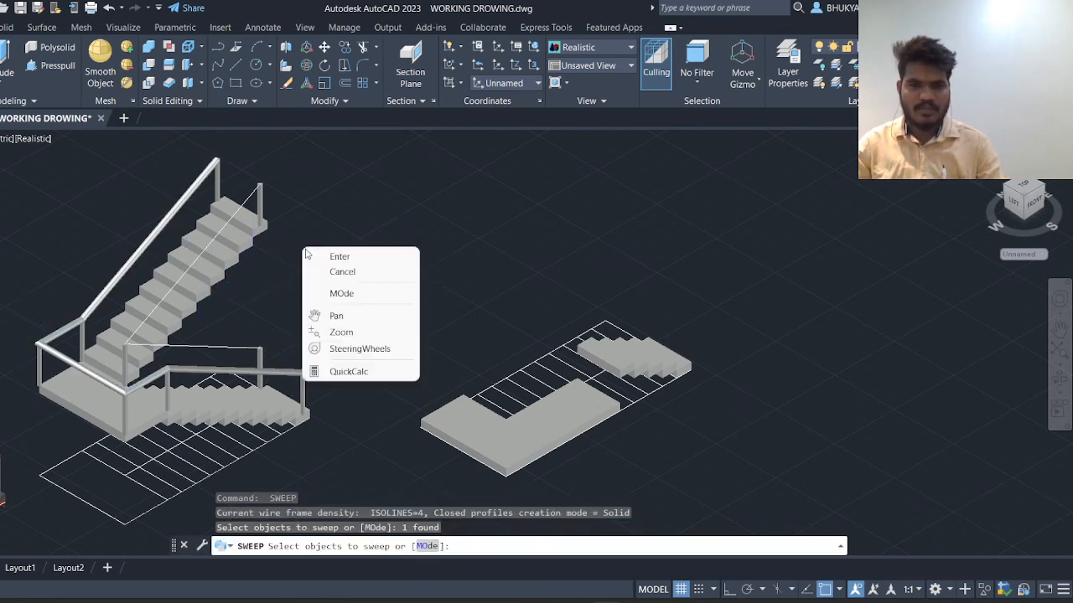
click(340, 258)
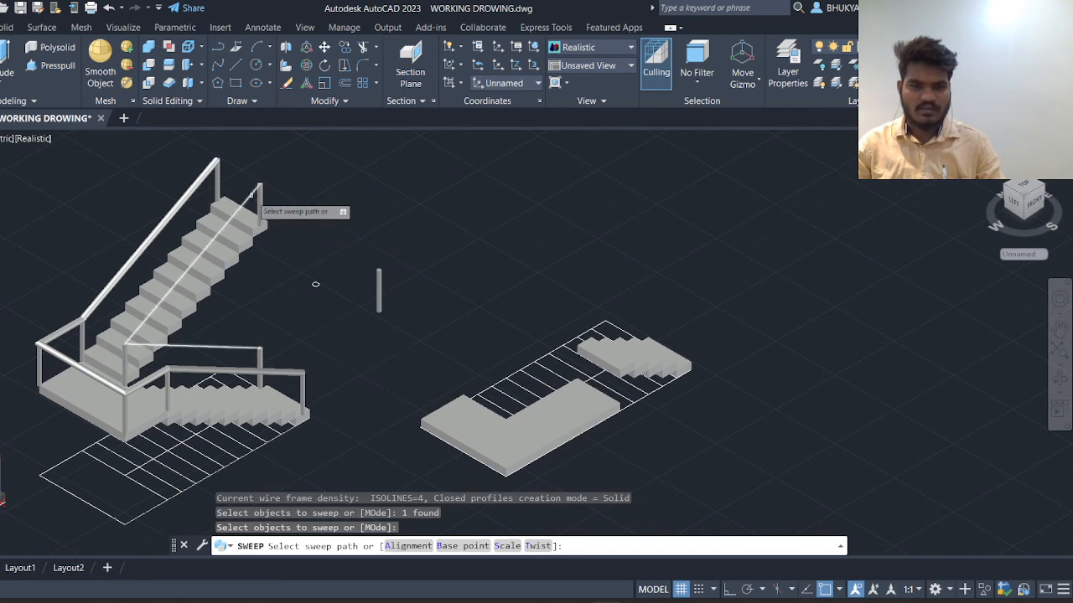
click(251, 195)
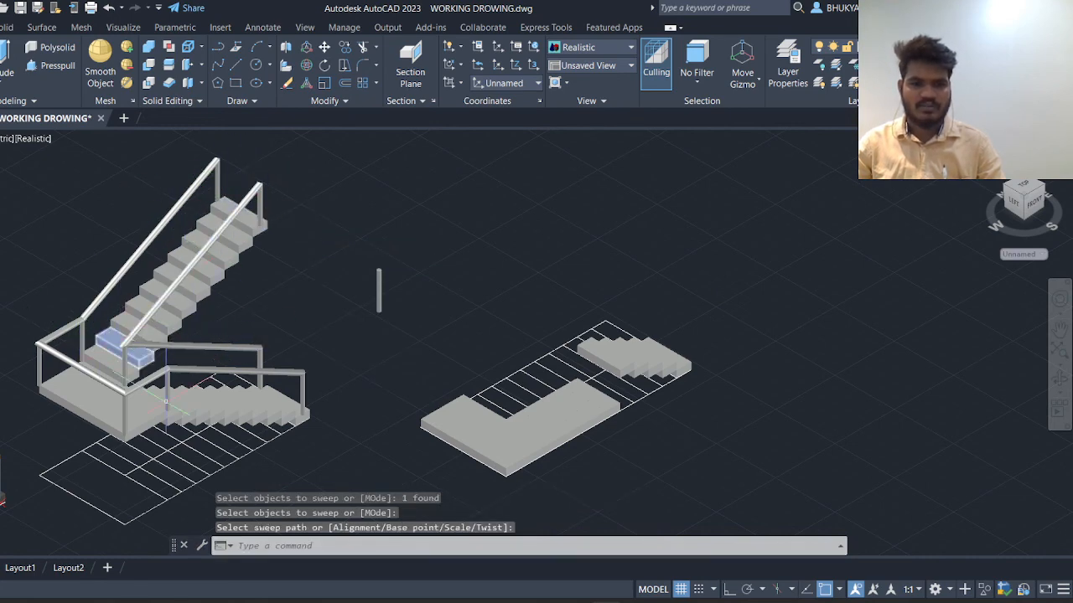
Step: Open the Materials Browser with RMAT, keeping the whole new staircase in view
scroll(41, 419, up, 2)
scroll(329, 335, up, 2)
scroll(329, 335, down, 5)
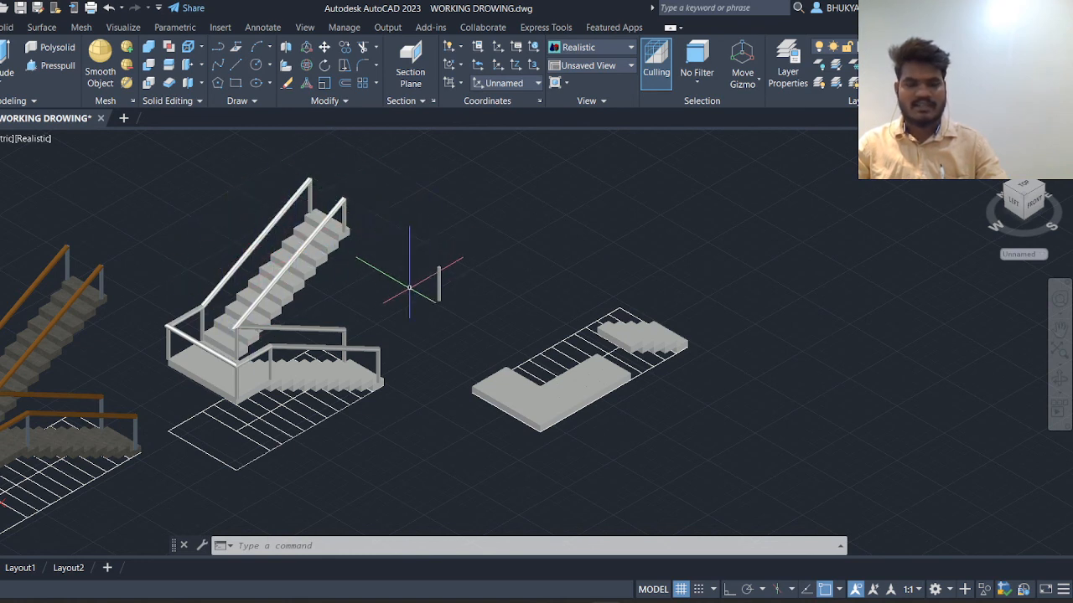
key(Escape)
key(Escape)
text(RMAT)
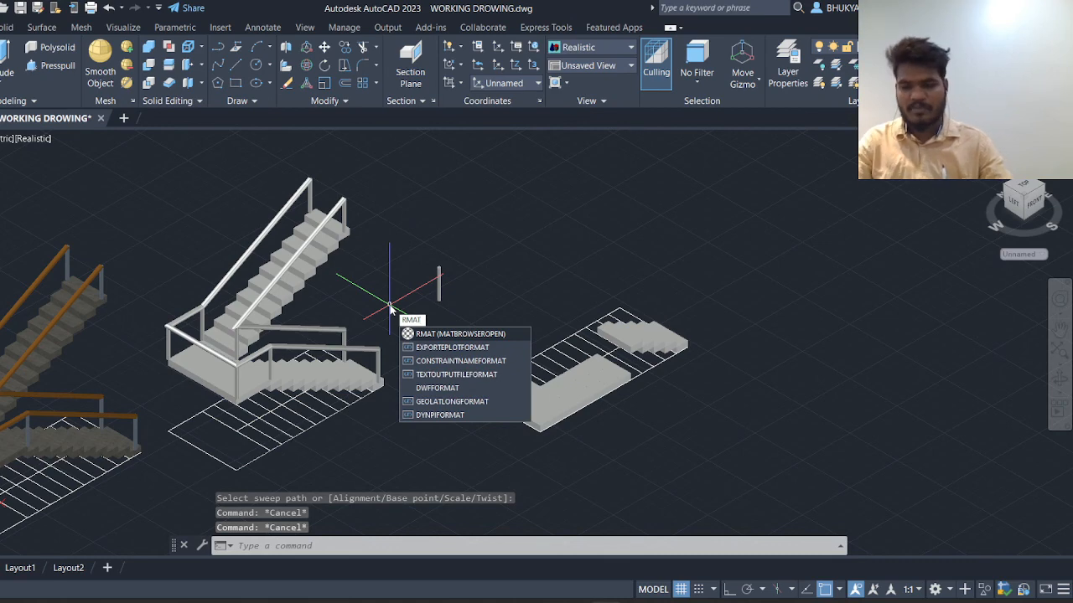
key(Return)
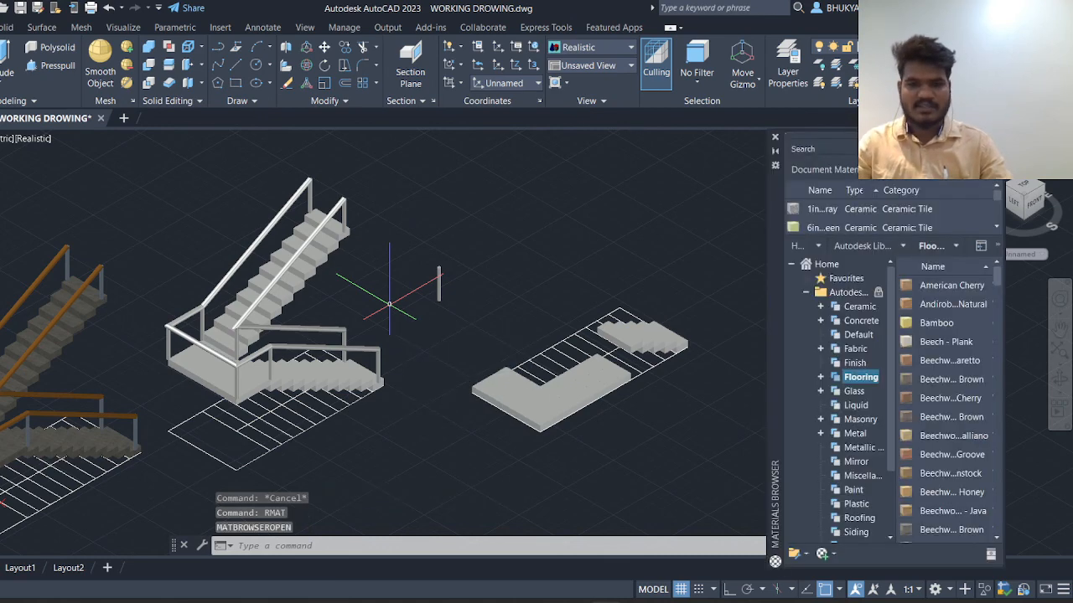
Step: Apply the Andirob...Natural flooring material to the inner handrail and a reddish-brown wood flooring material to the outer handrail
mouse_move(930, 310)
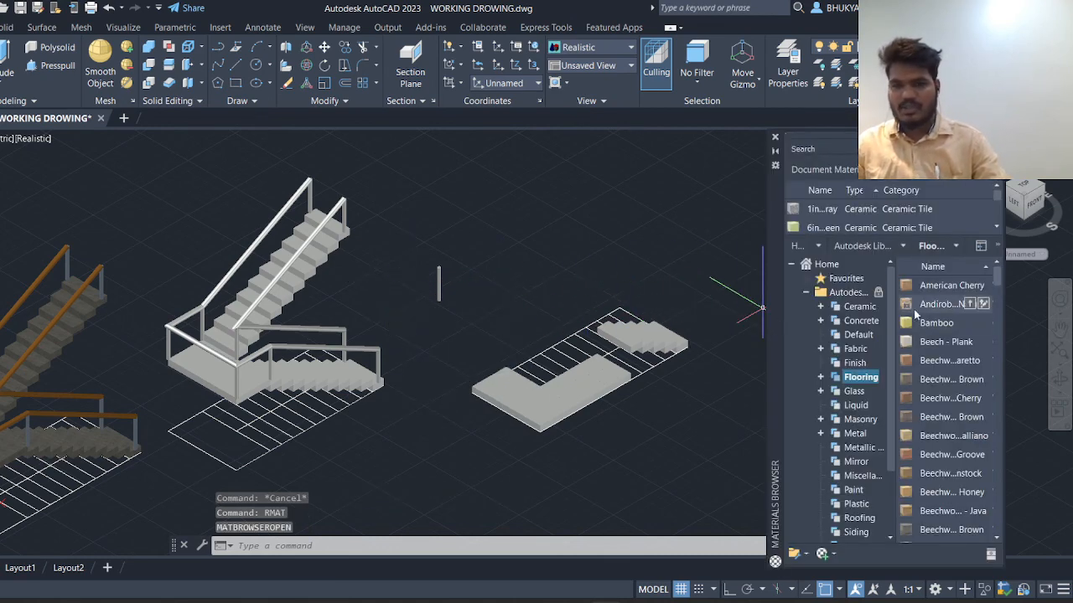
drag(930, 311, 744, 285)
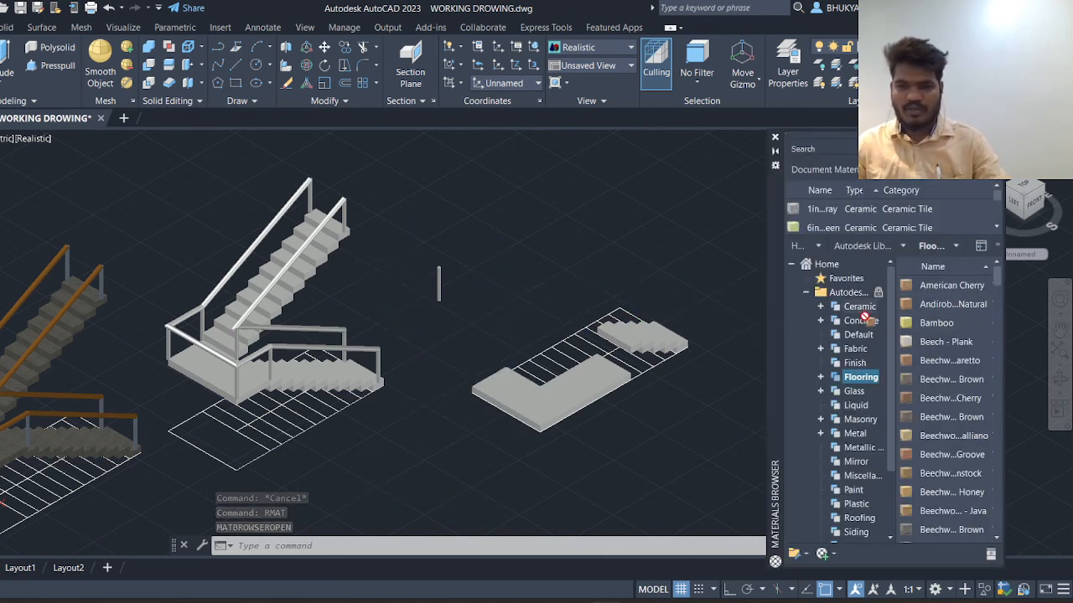
drag(864, 316, 926, 317)
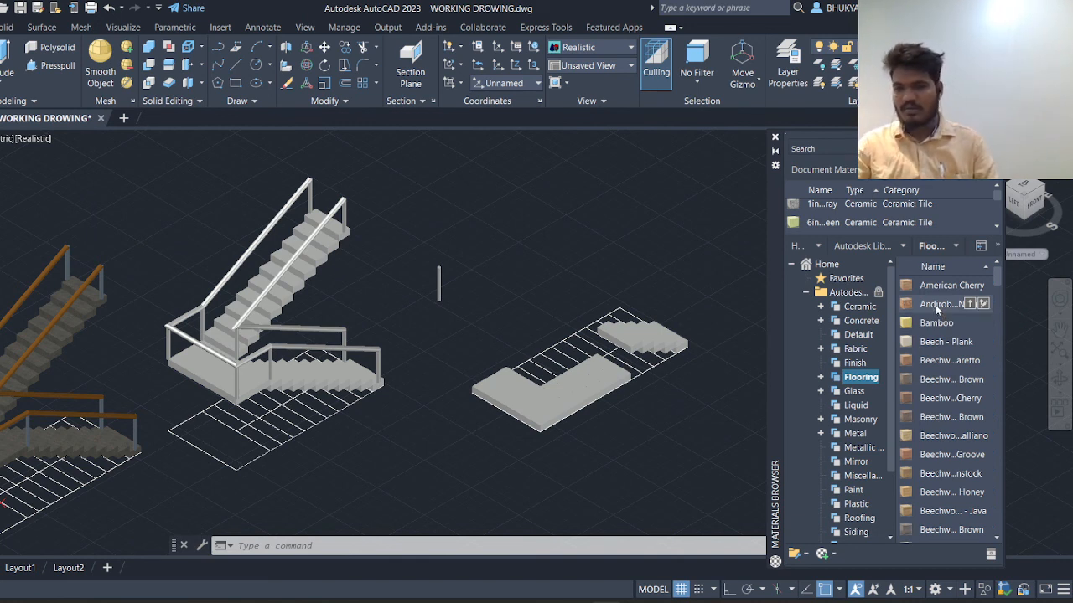
drag(940, 307, 943, 299)
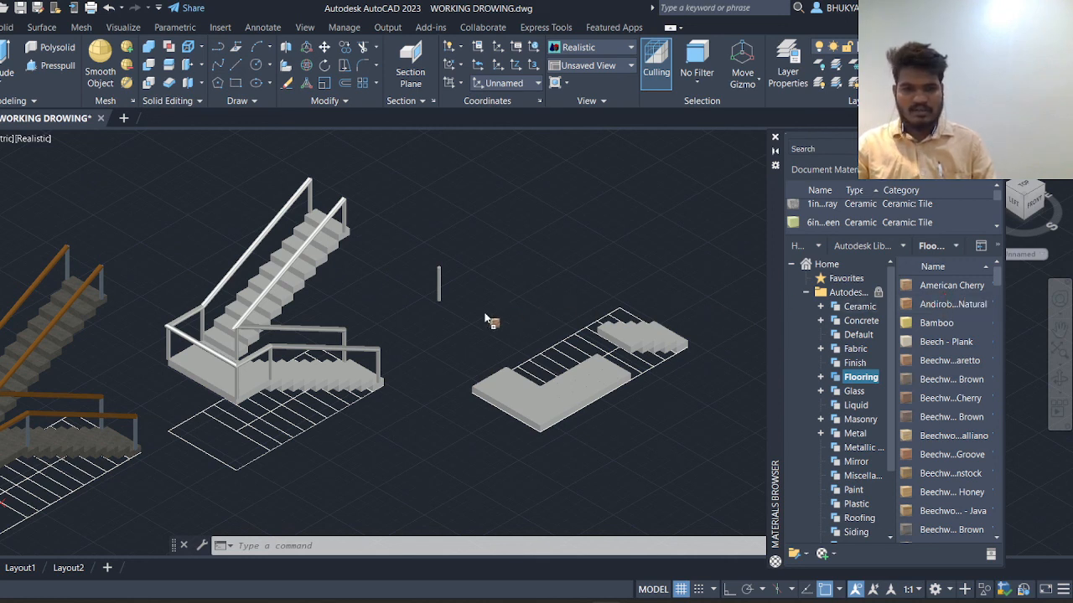
drag(307, 335, 298, 325)
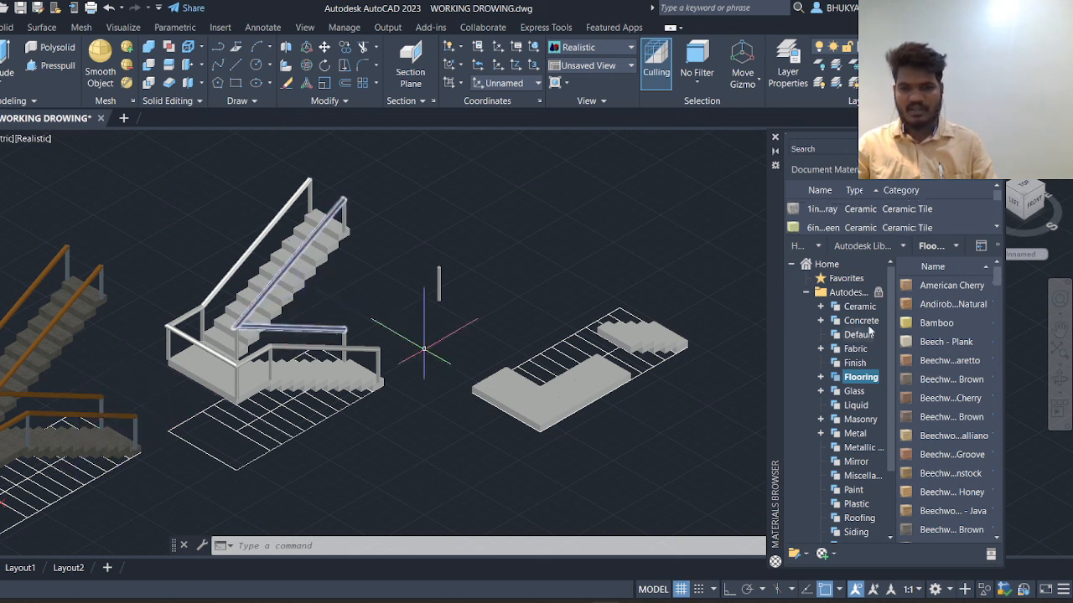
drag(919, 354, 849, 362)
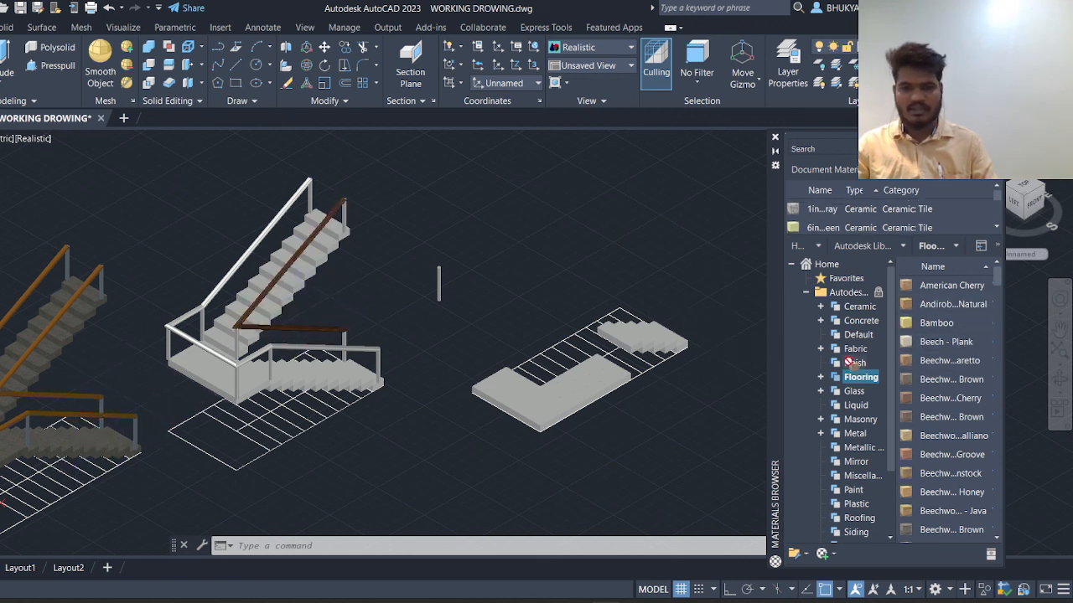
drag(350, 355, 352, 357)
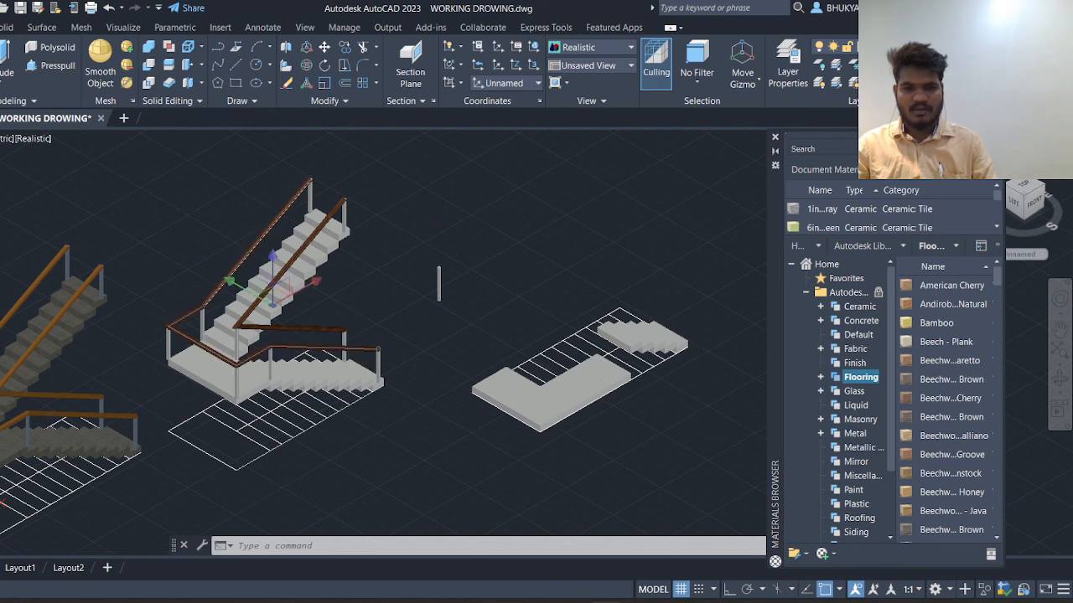
scroll(555, 295, down, 5)
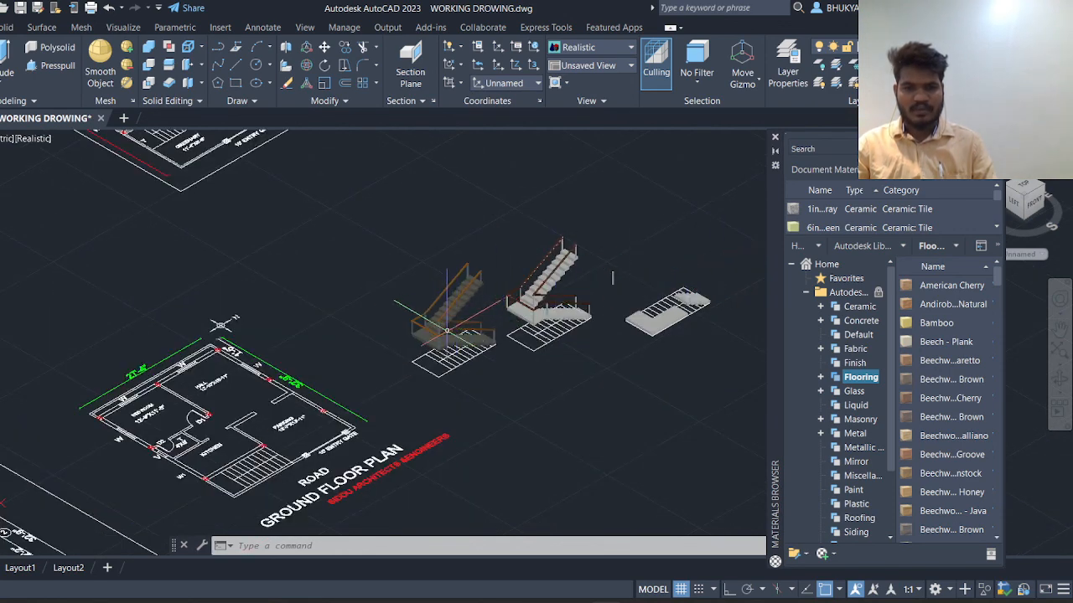
scroll(579, 302, up, 3)
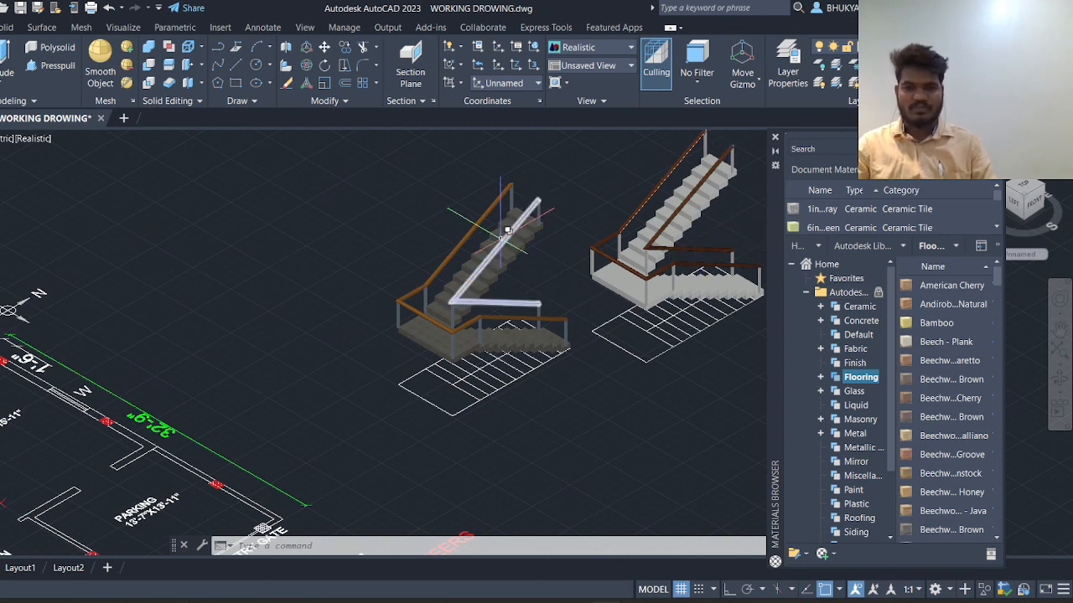
scroll(456, 226, up, 4)
scroll(453, 227, down, 3)
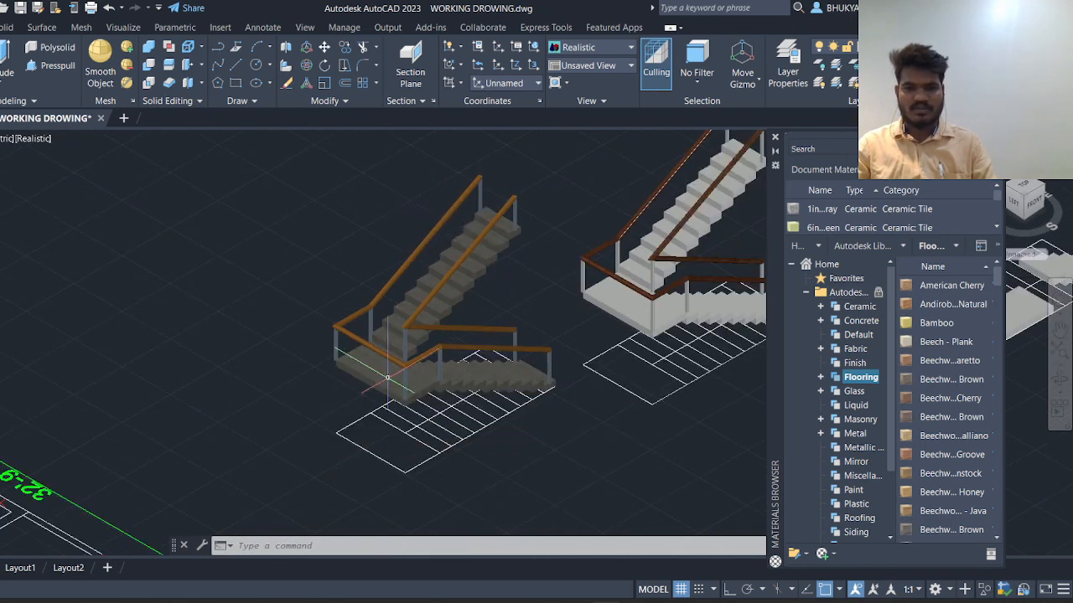
click(500, 384)
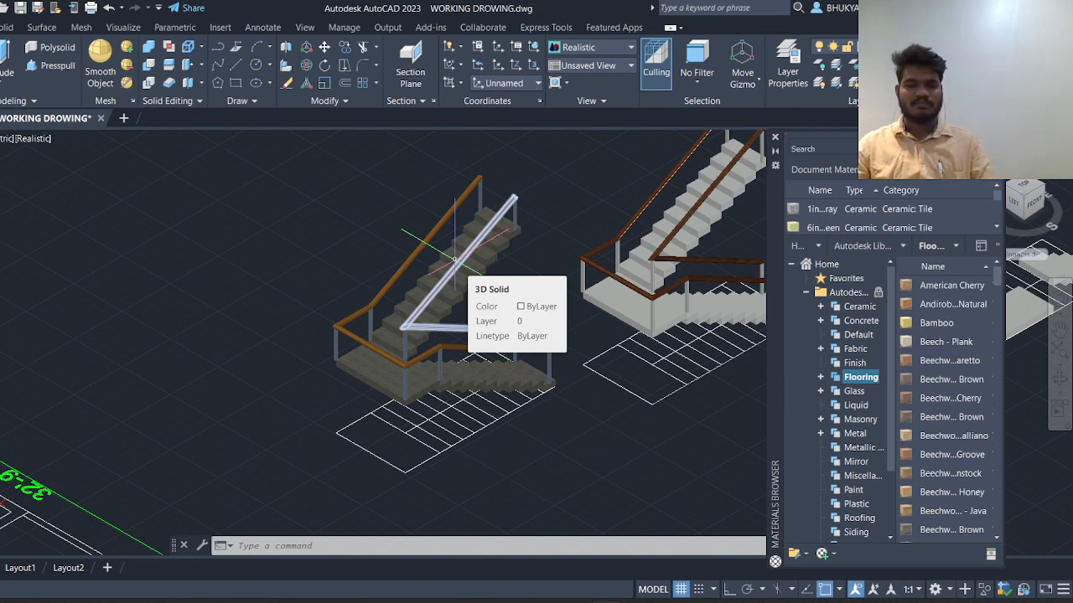
key(alt+Tab)
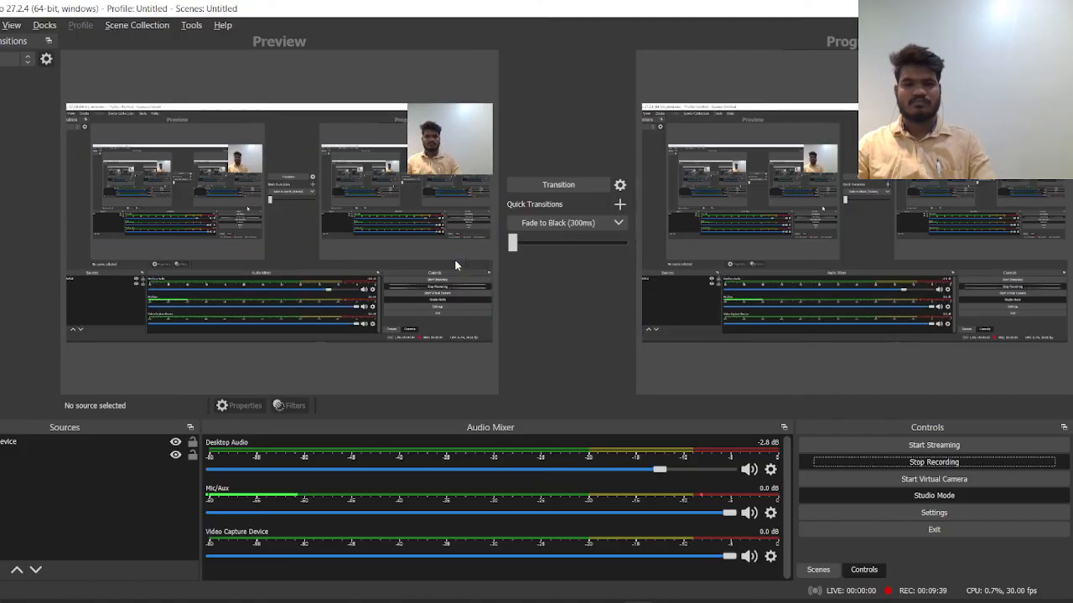